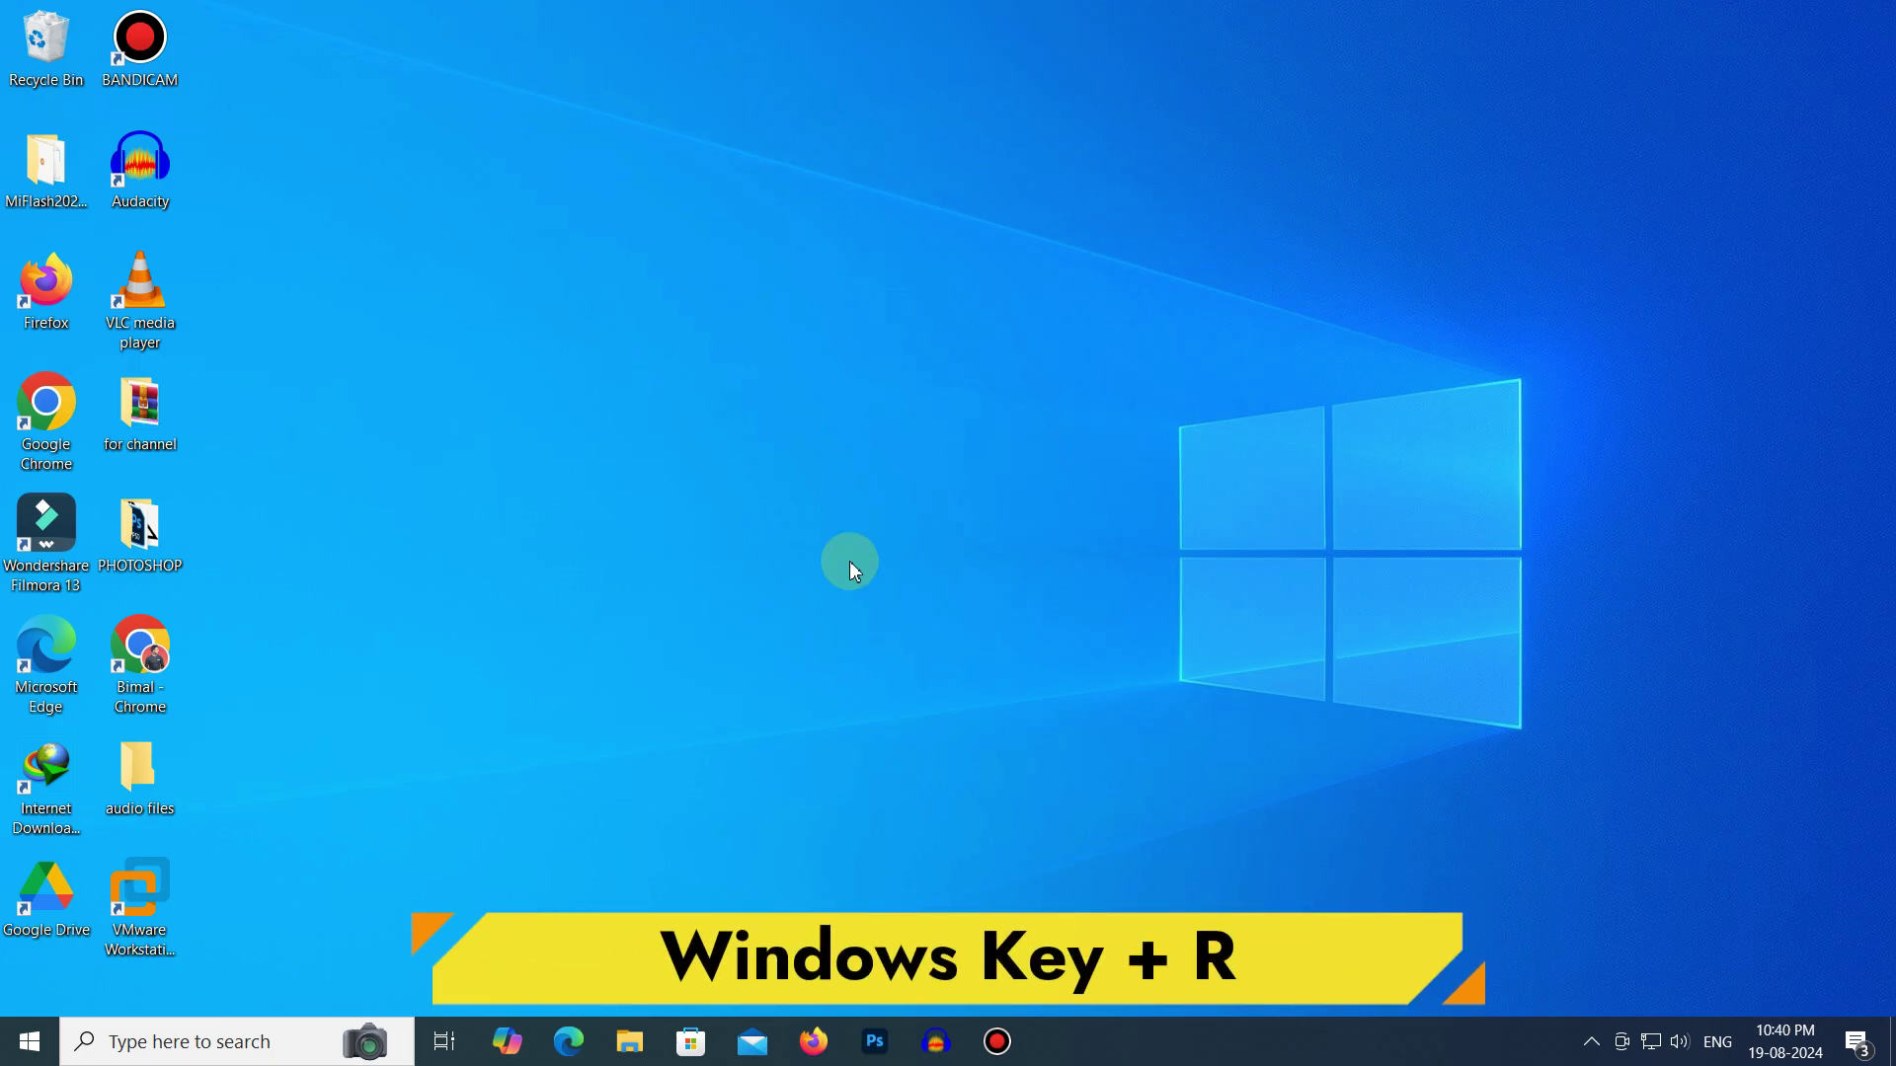
Step: Open the Prefetch folder by running "prefetch" from the Run dialog and grant permanent access to it
key(super+r)
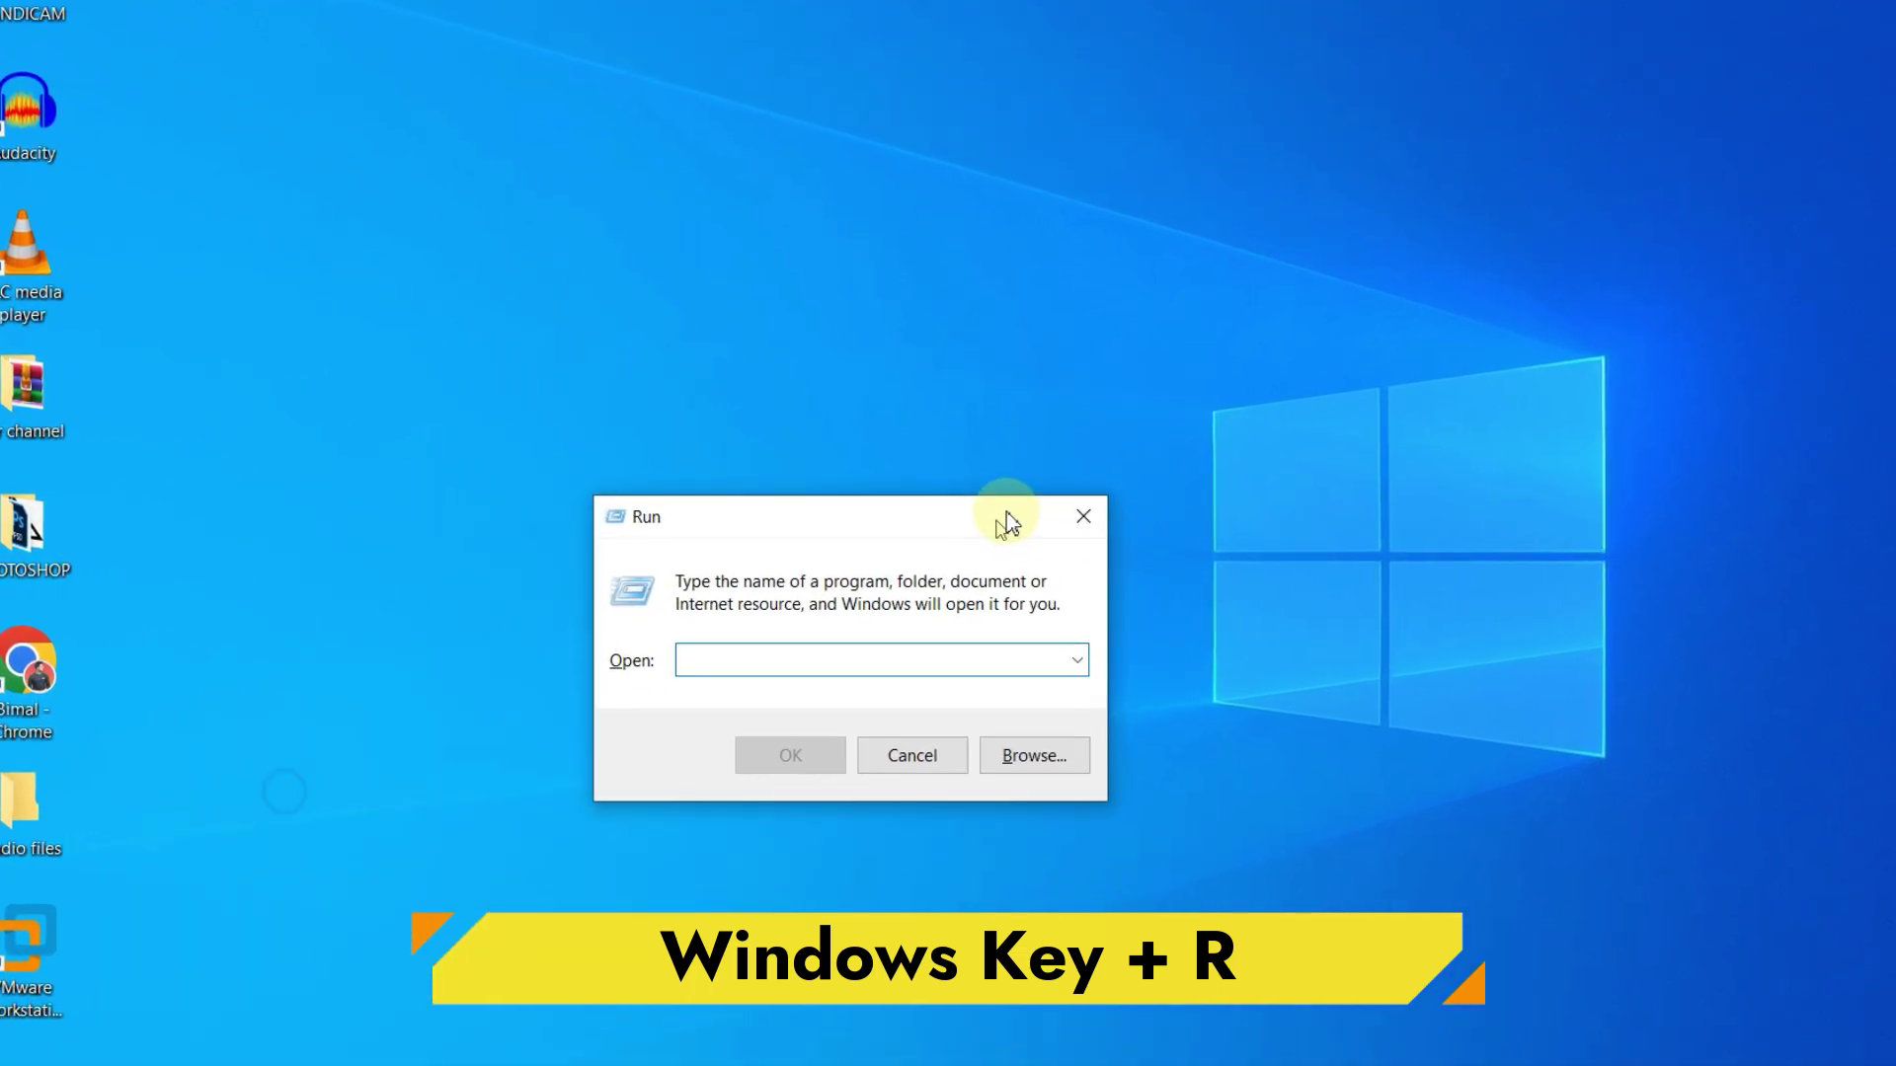
click(816, 672)
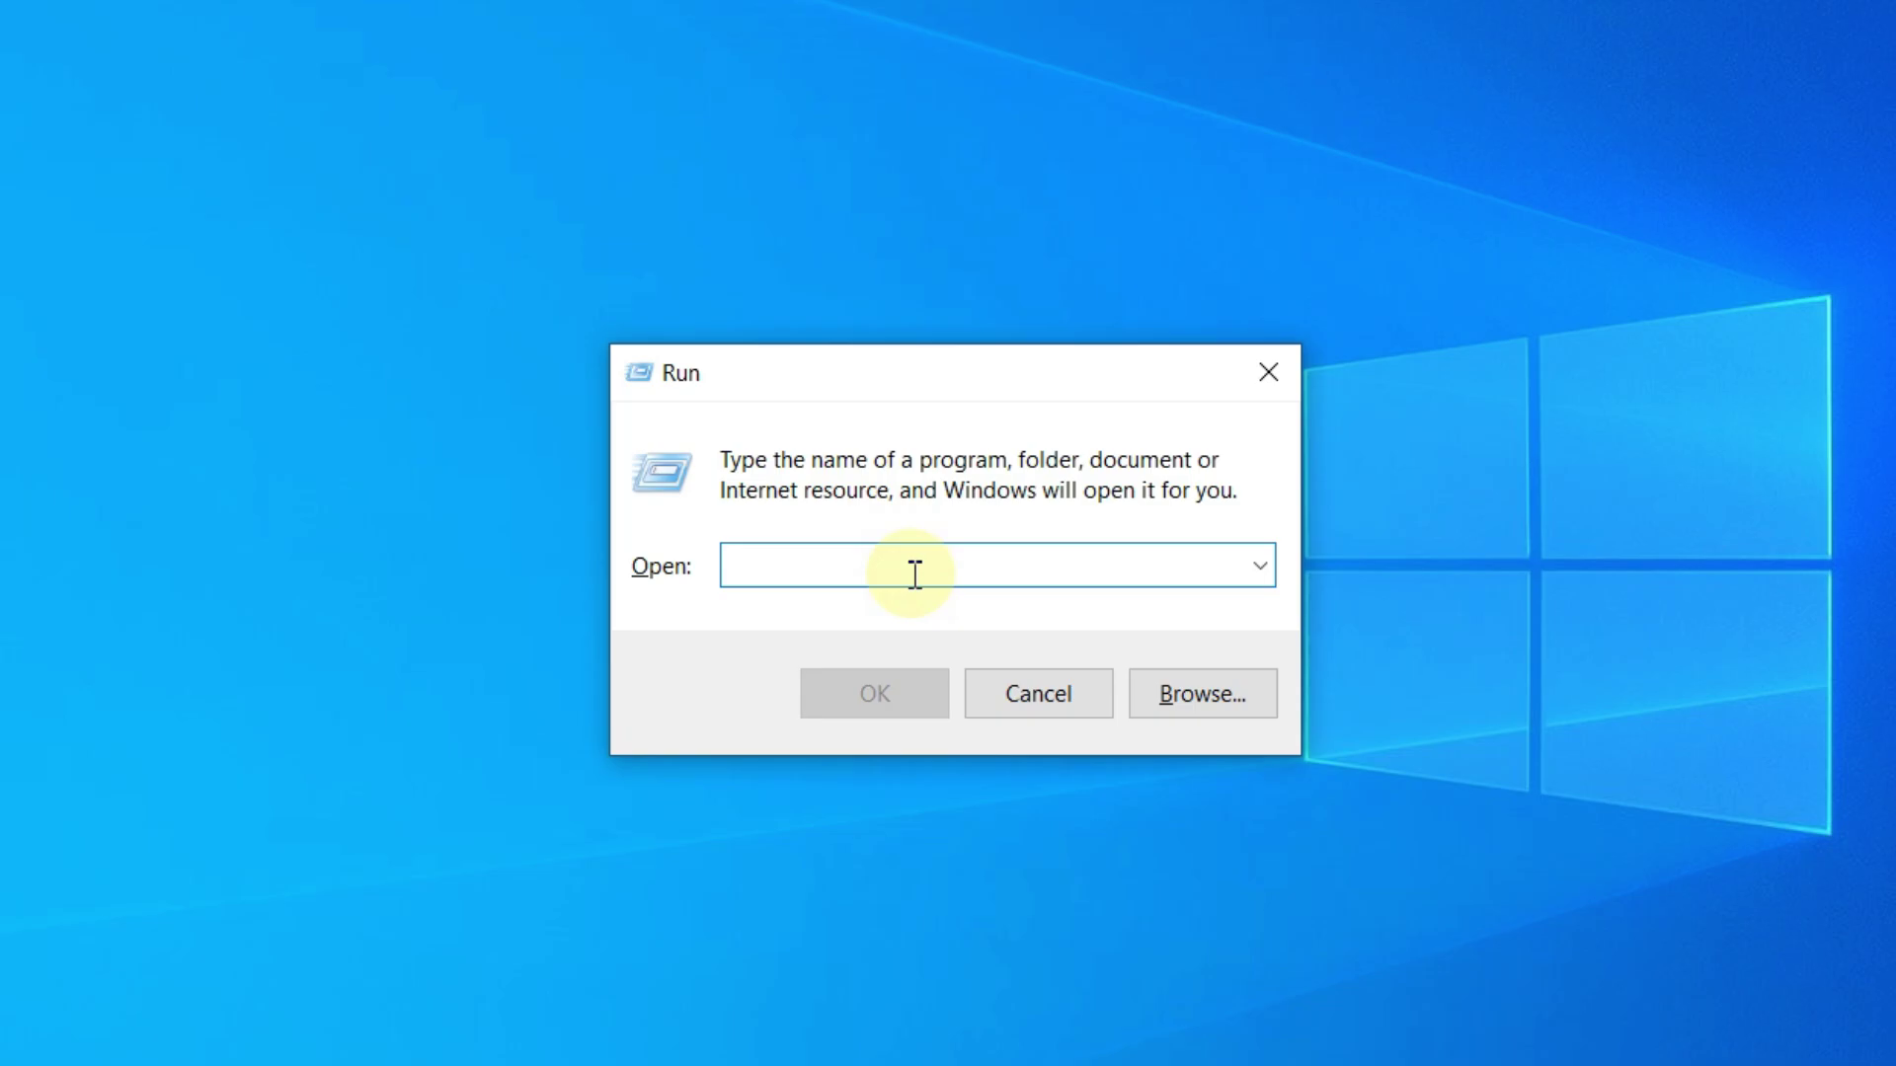
text(pre)
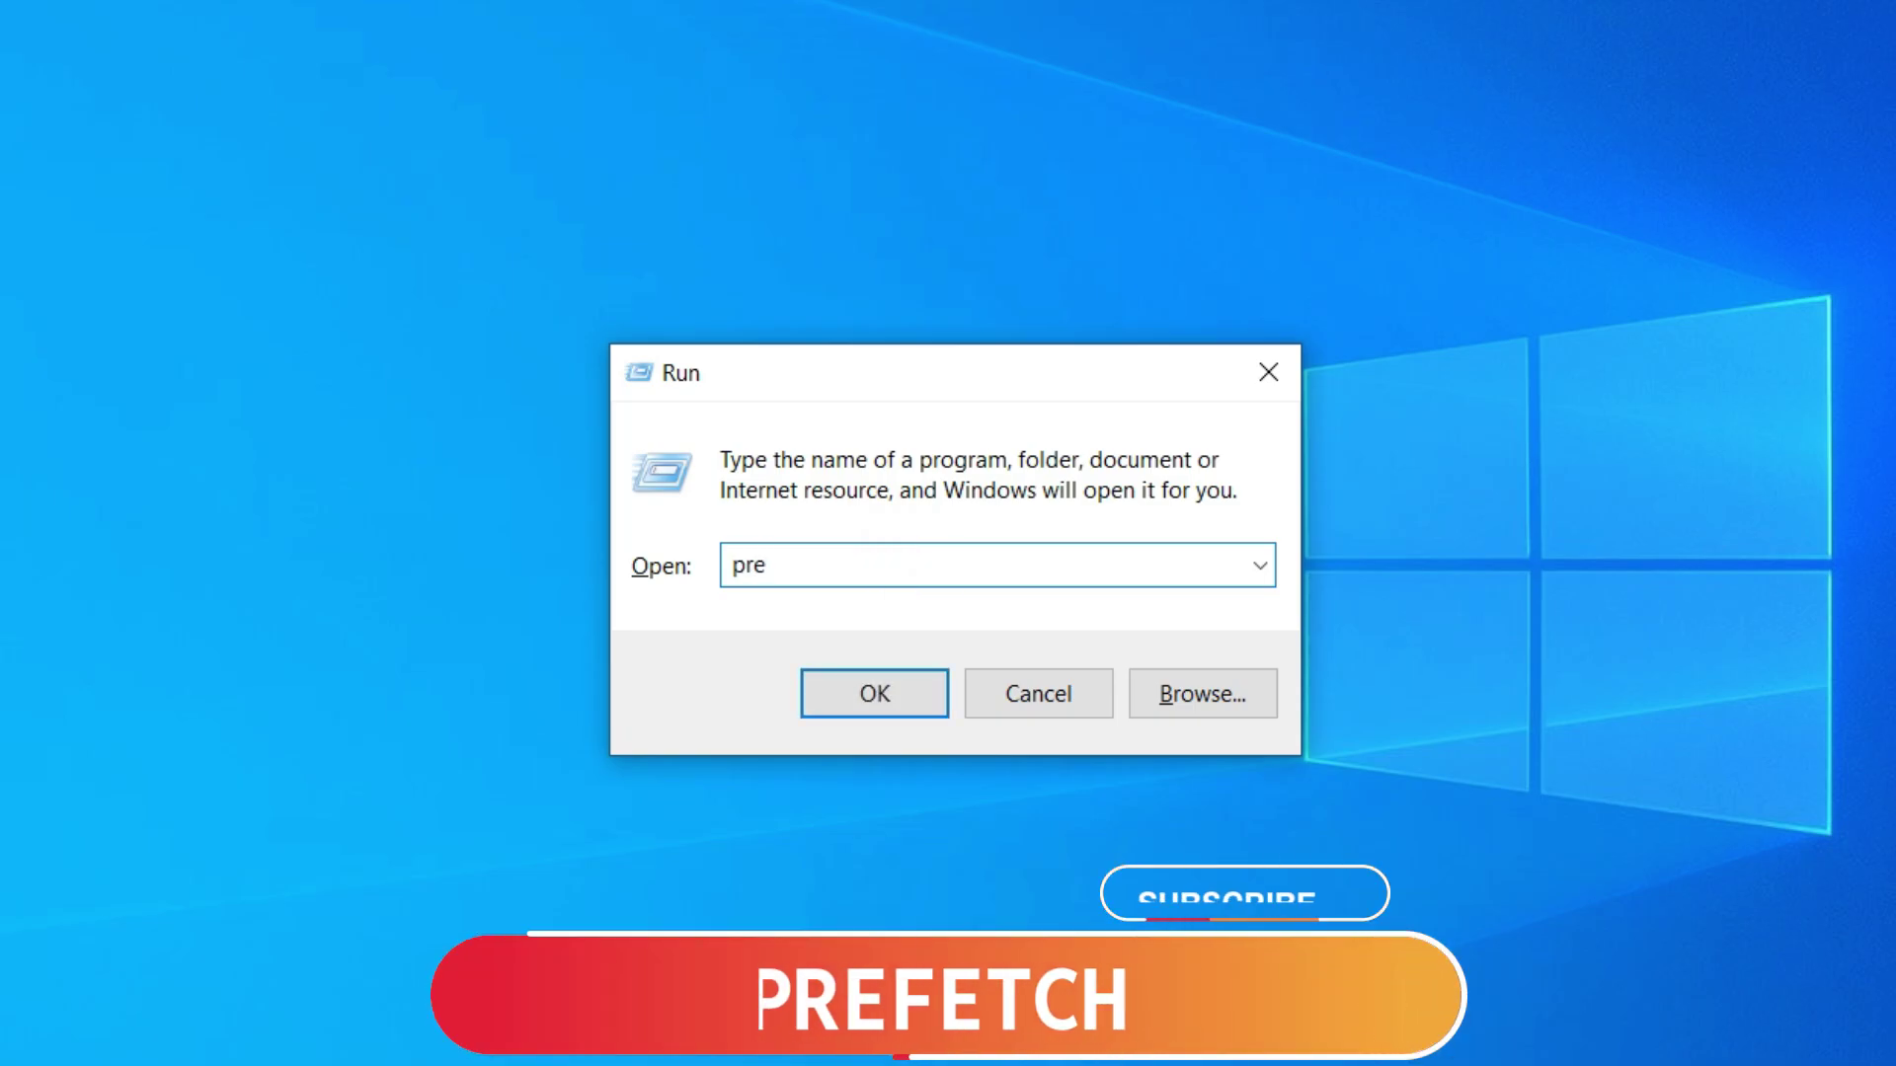
text(fe)
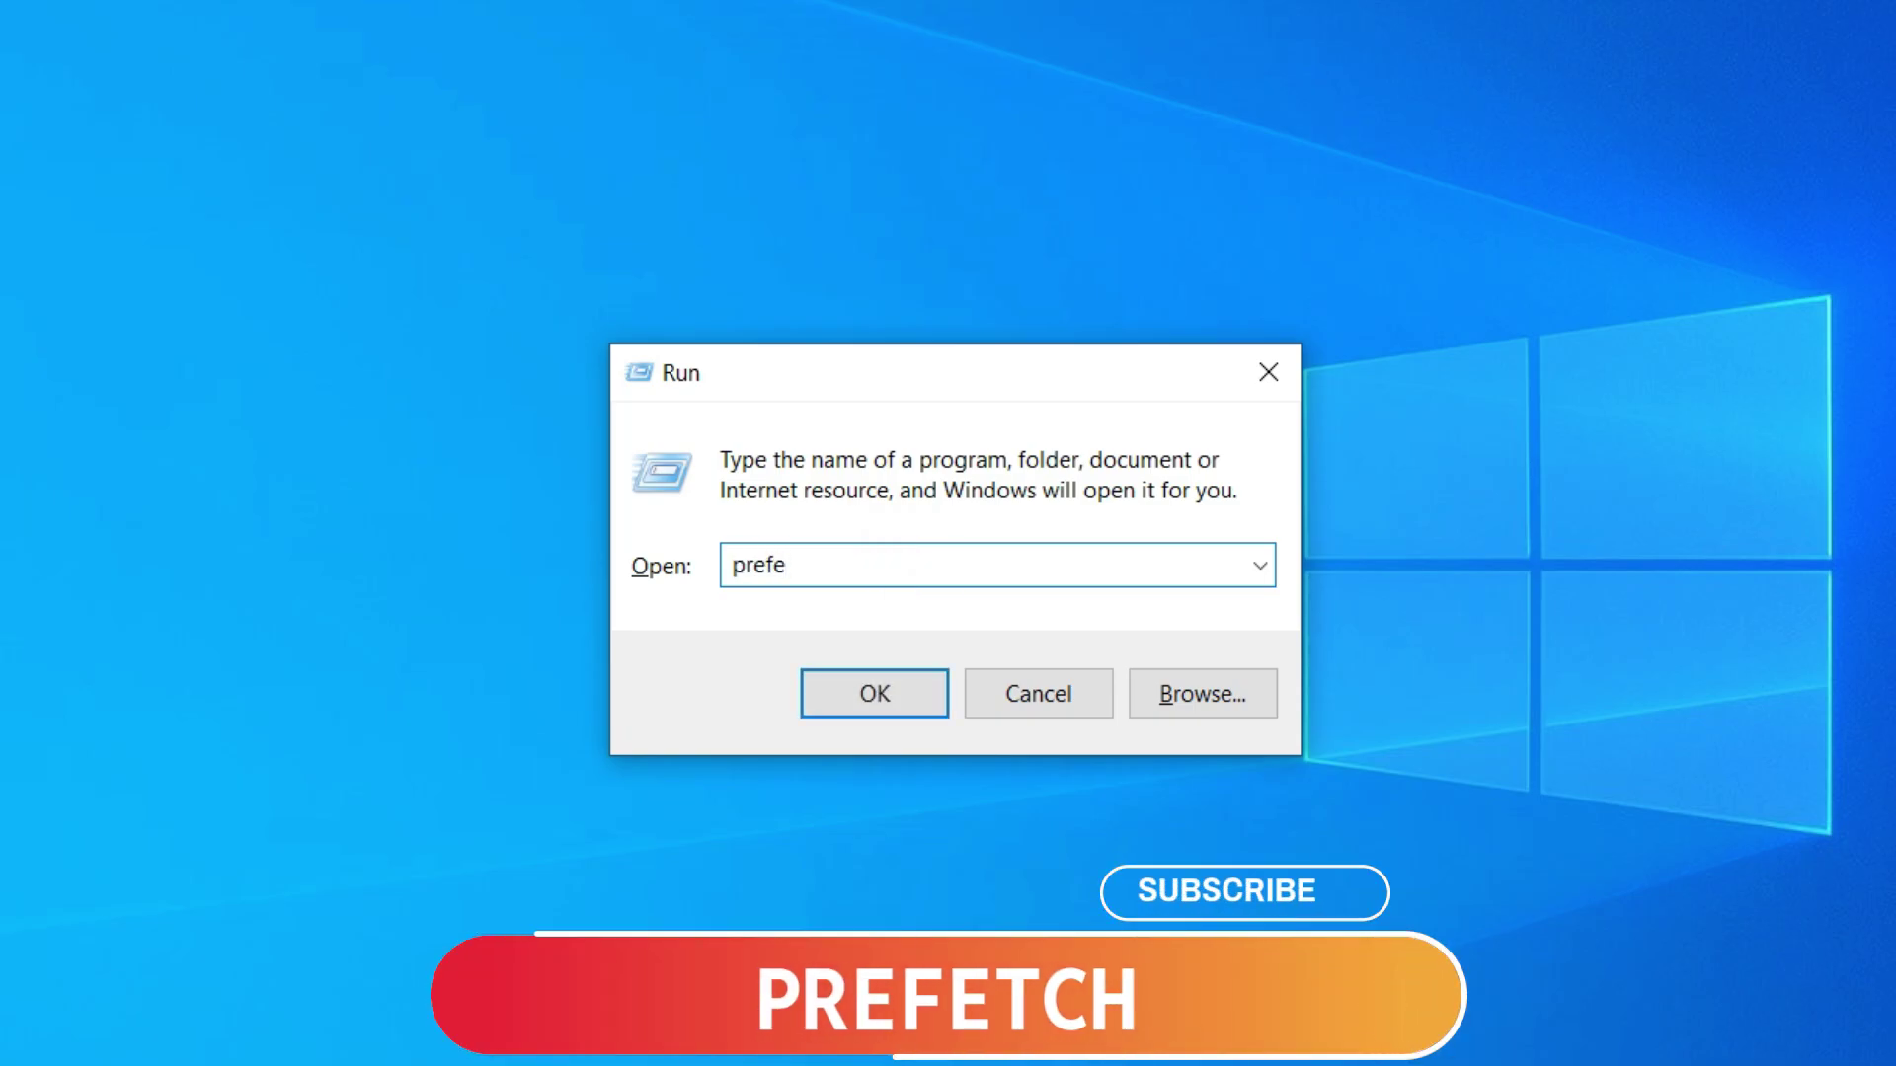
text(tch)
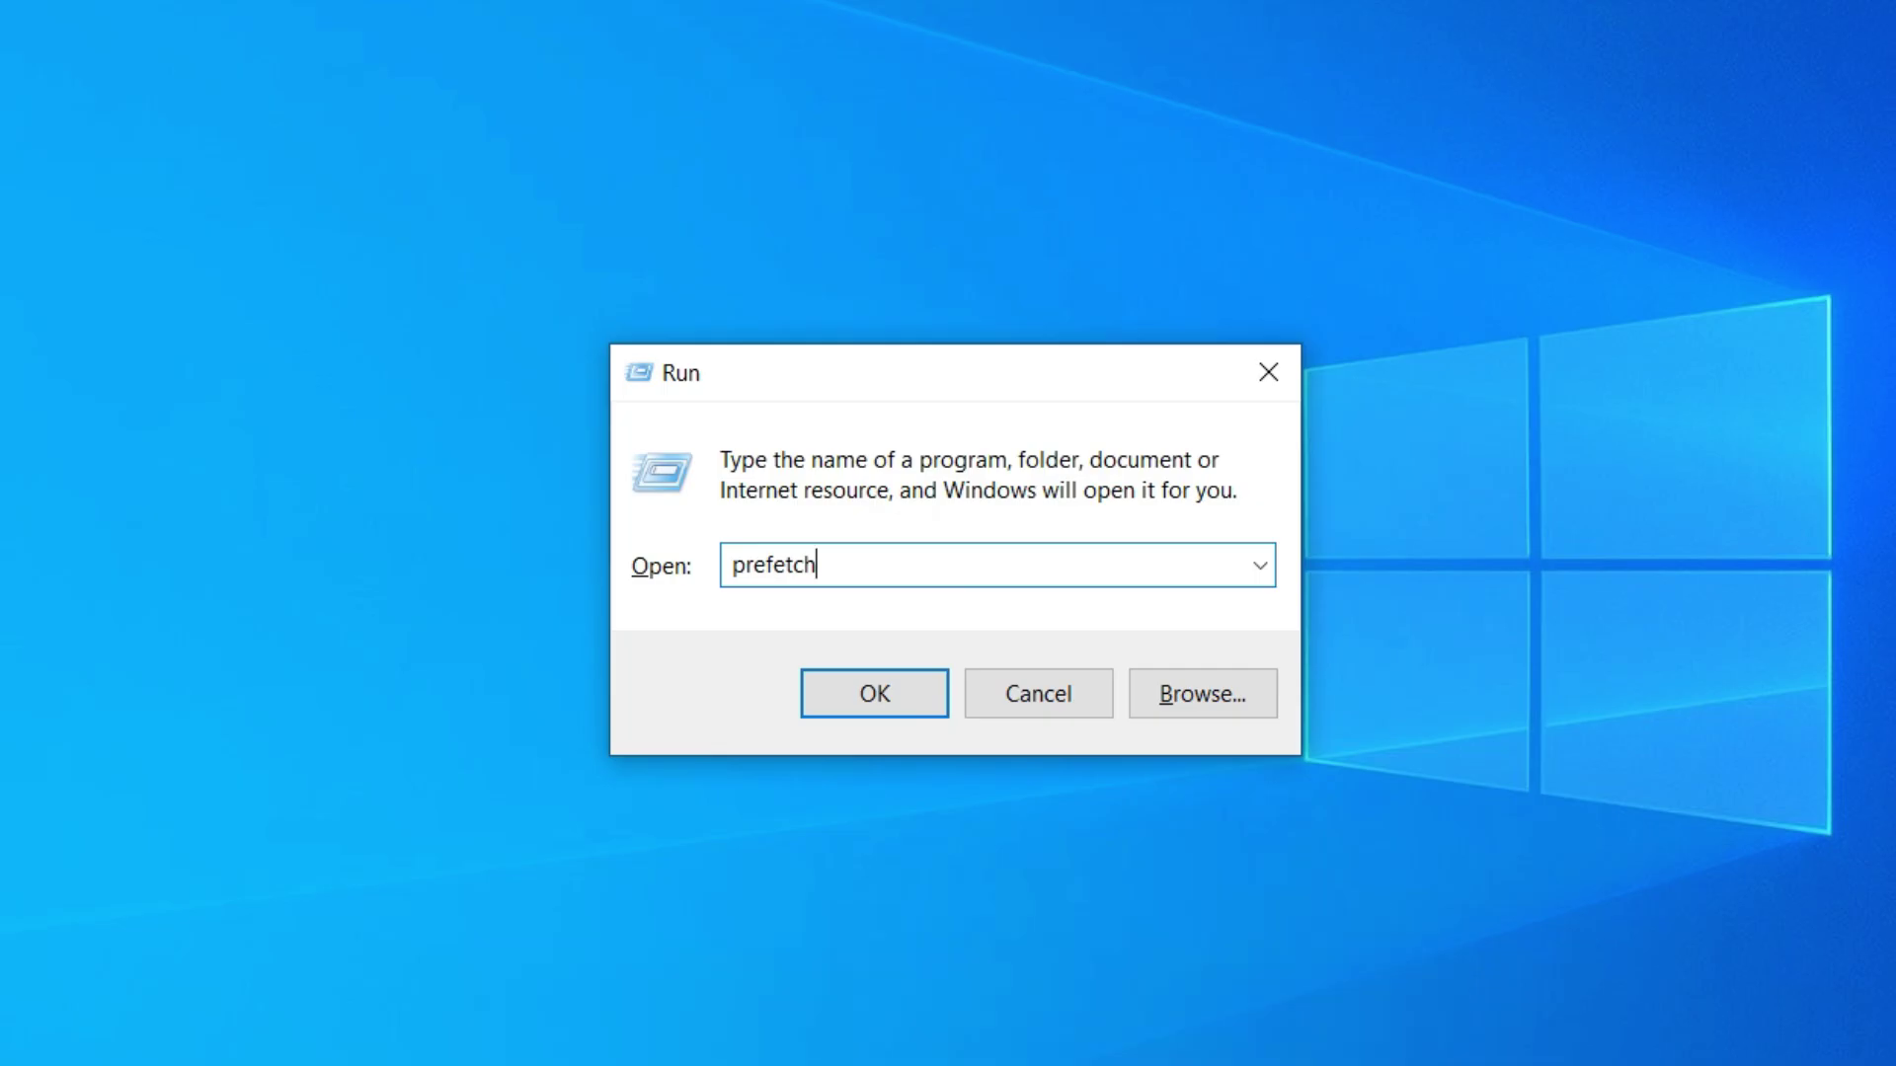
key(Return)
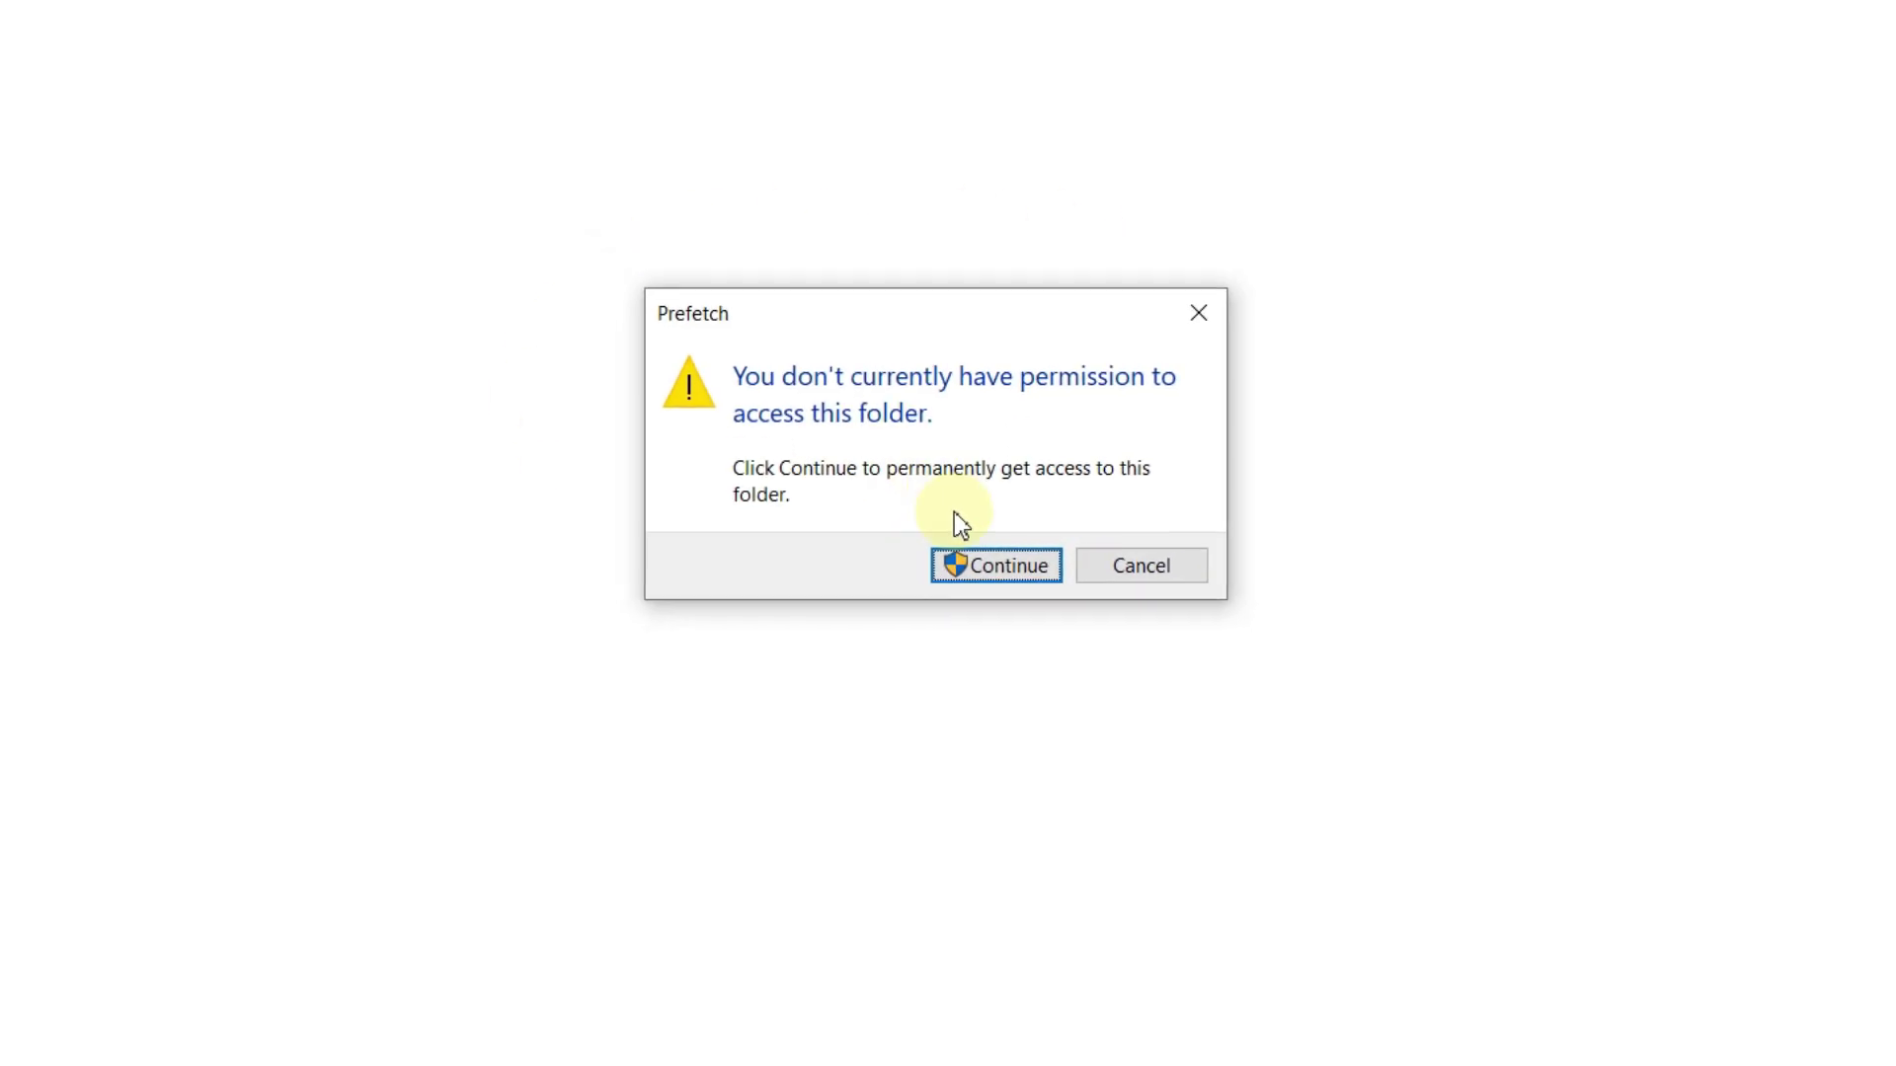
click(1003, 569)
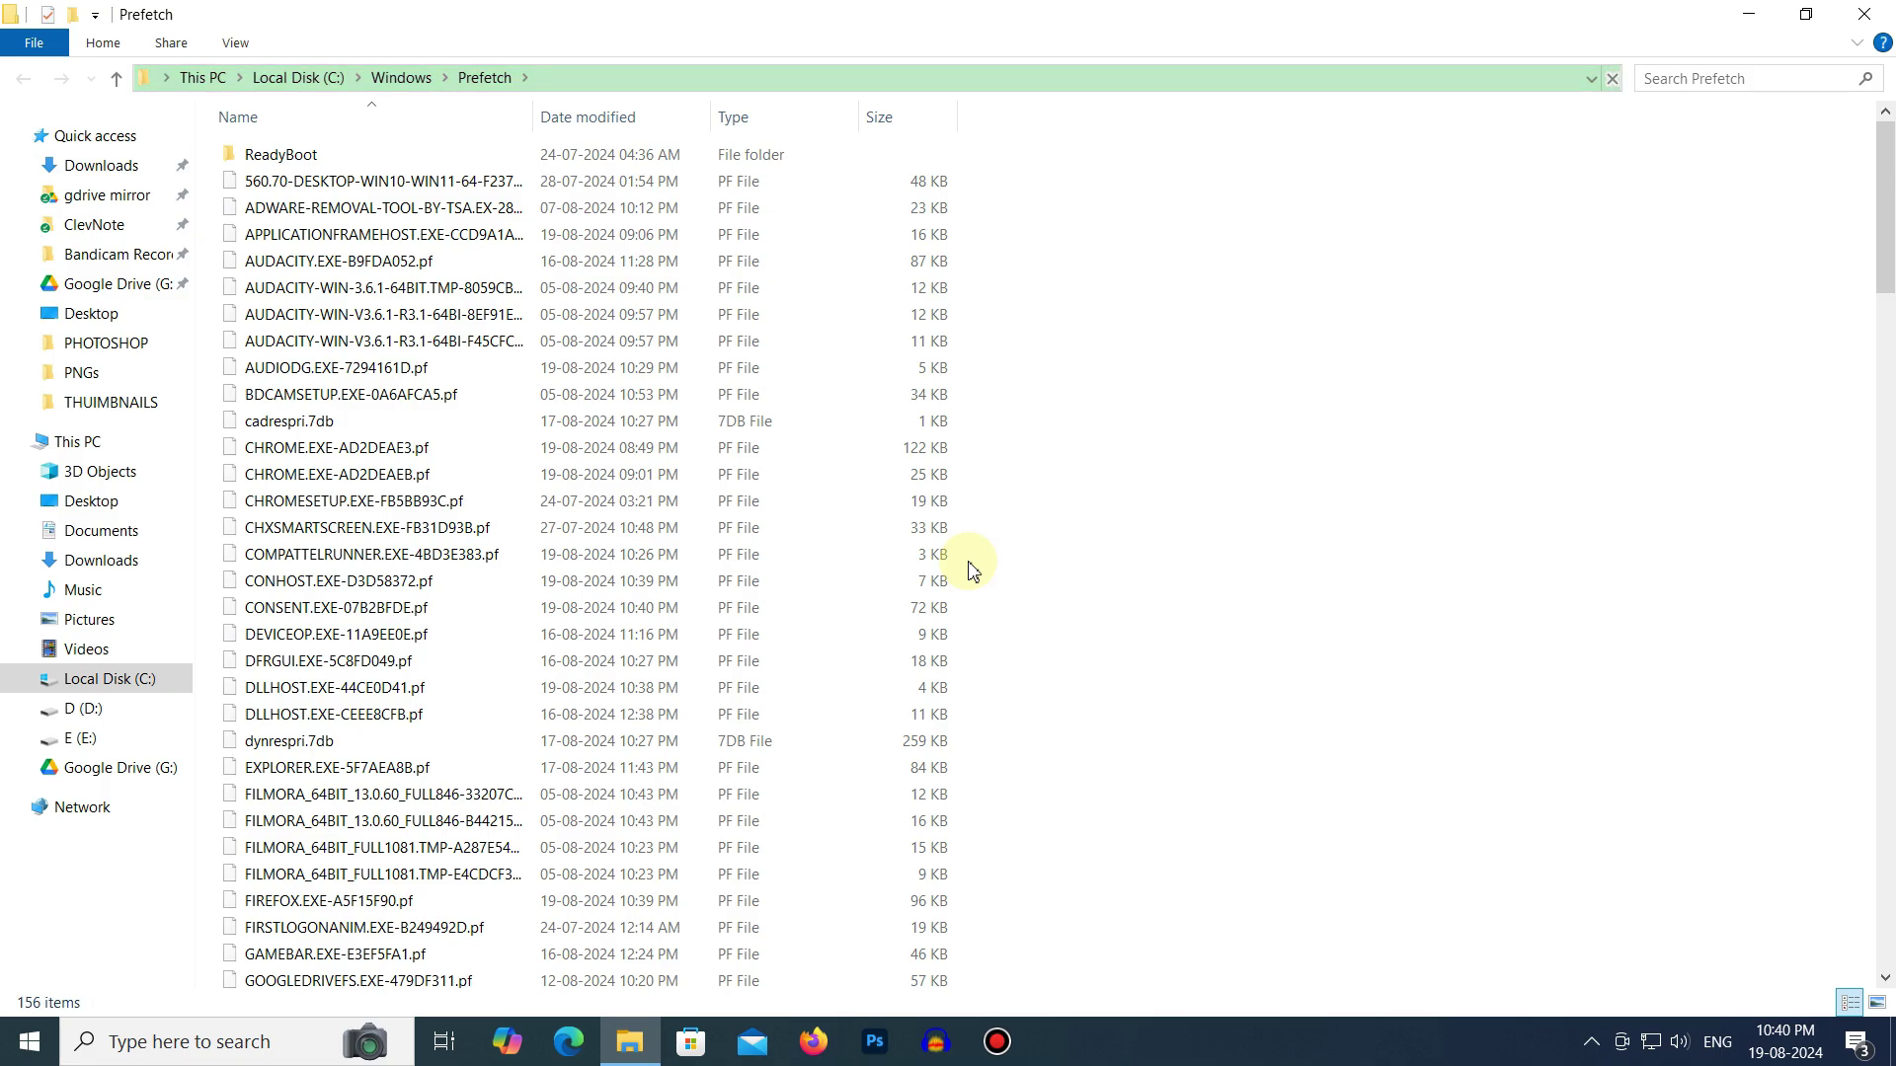
Step: Permanently delete everything in the Prefetch folder, skipping all files in use, and close the folder window
key(super+Down)
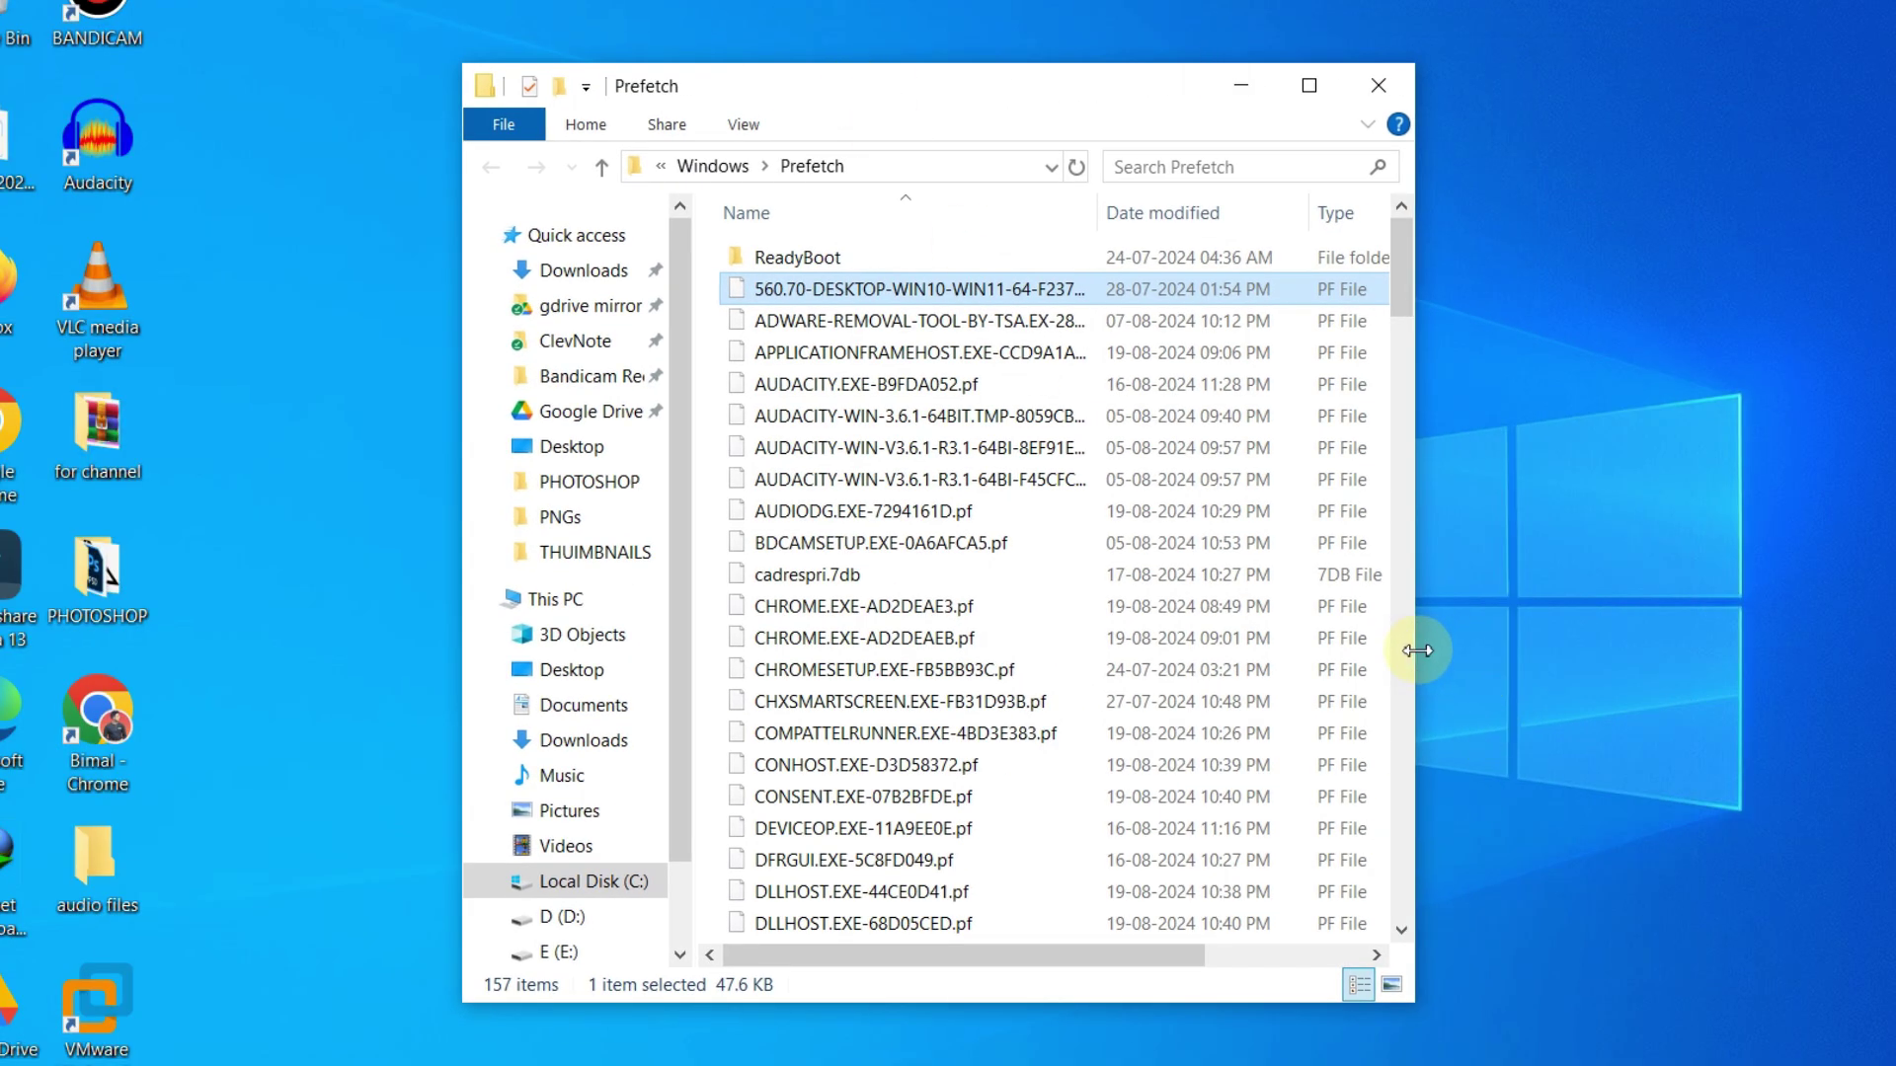
drag(1417, 650, 1756, 647)
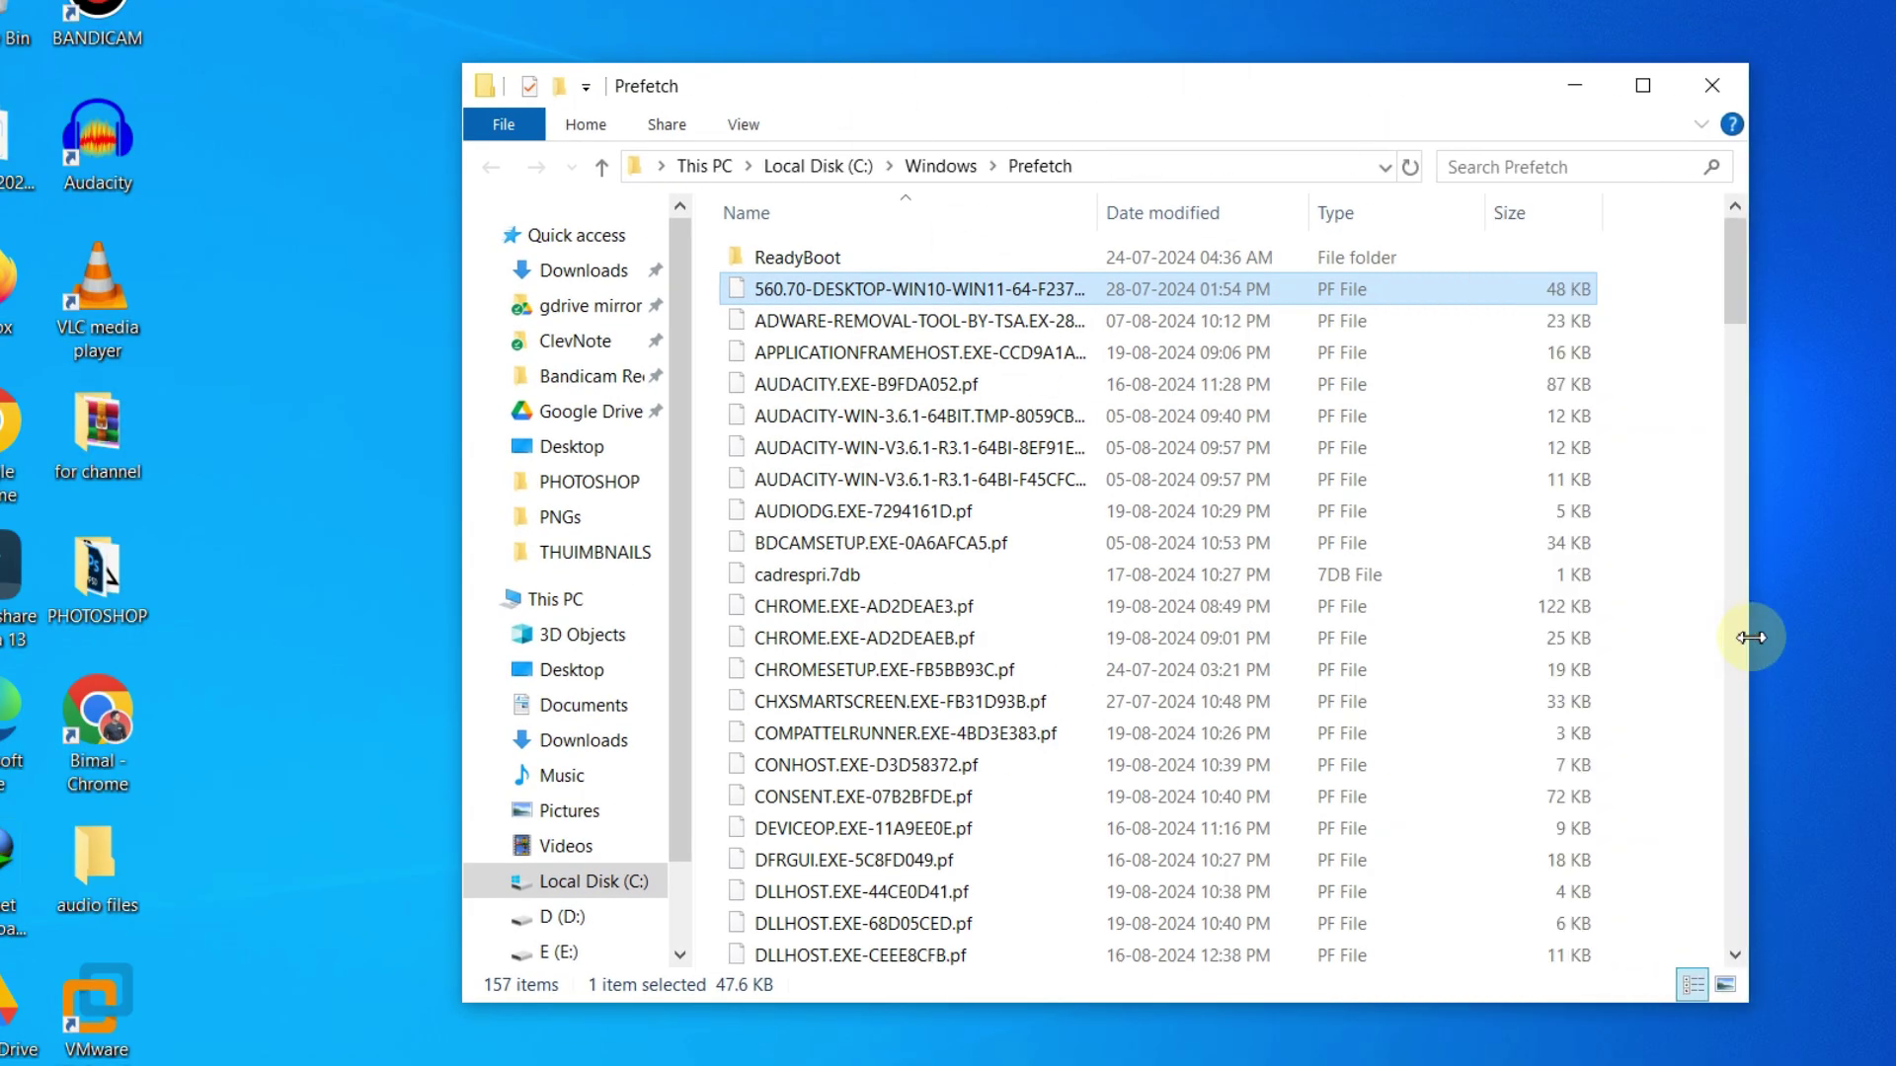
key(ctrl+a)
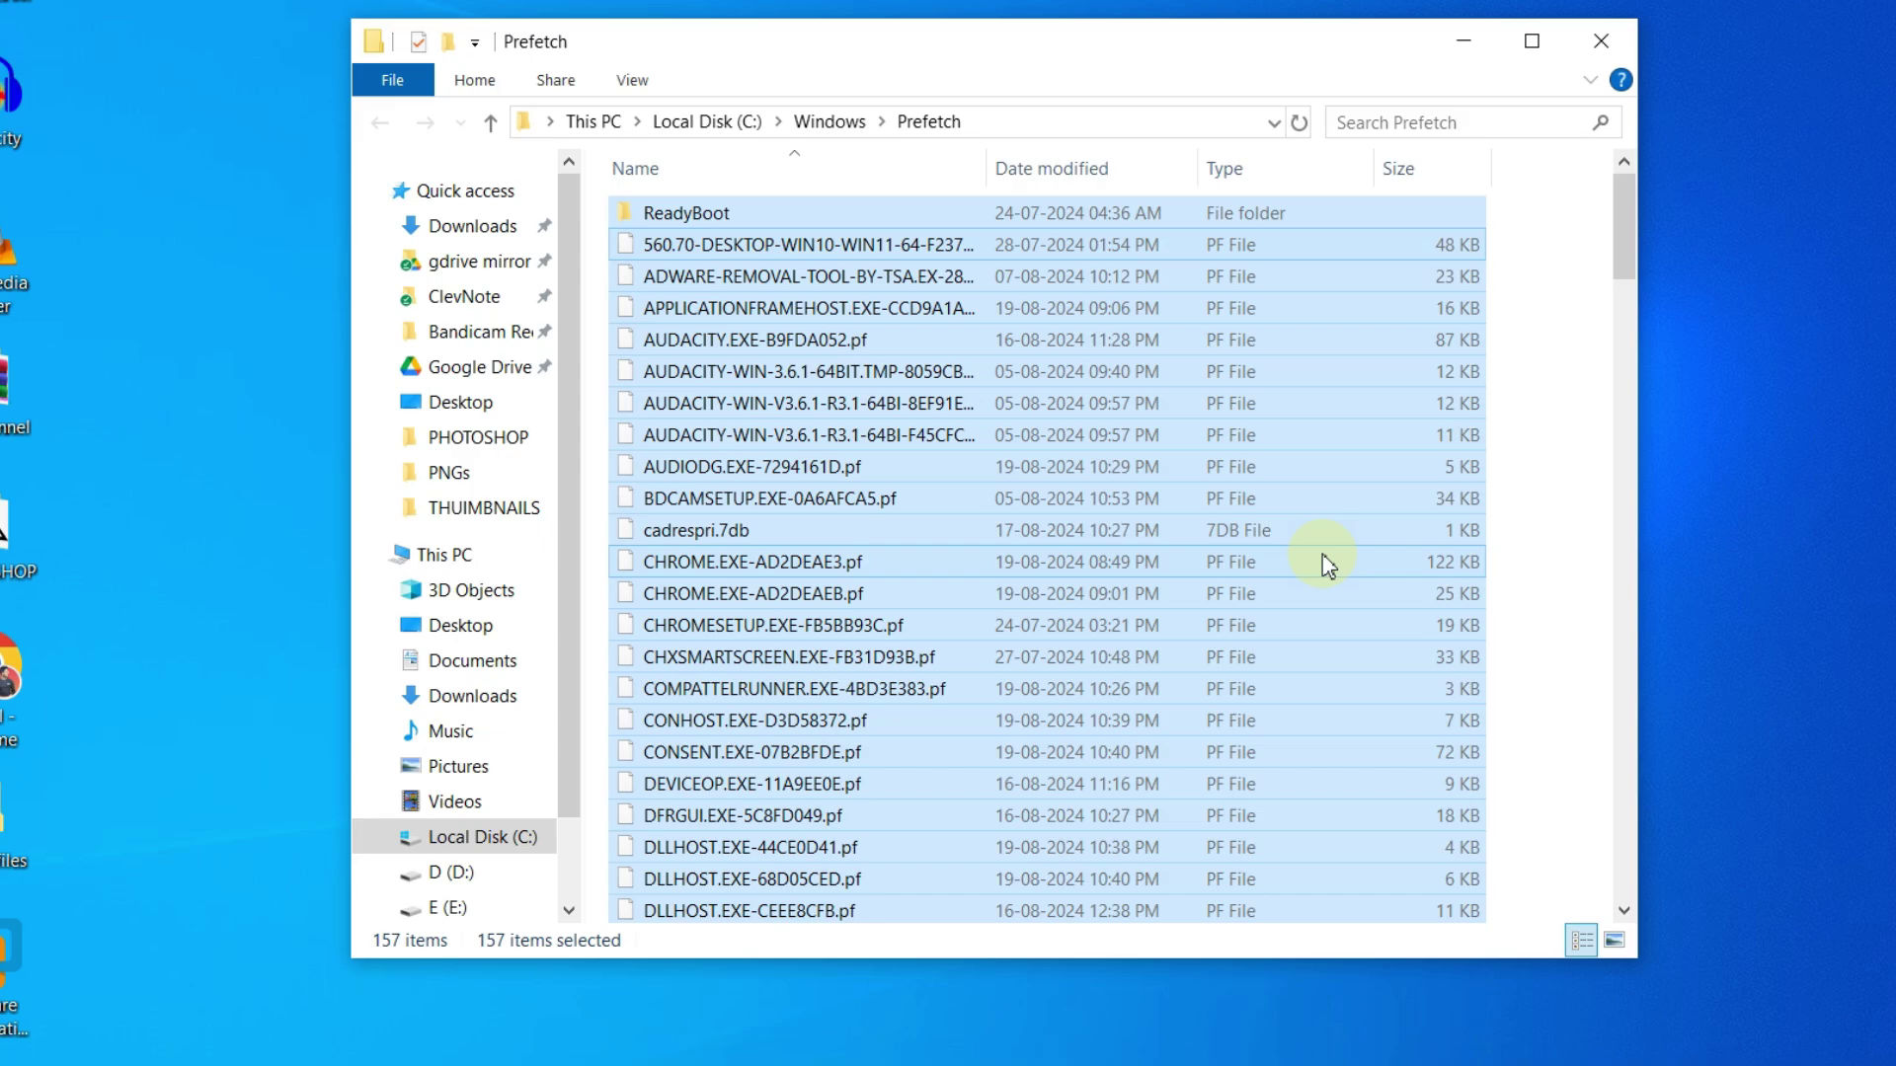
key(shift+Delete)
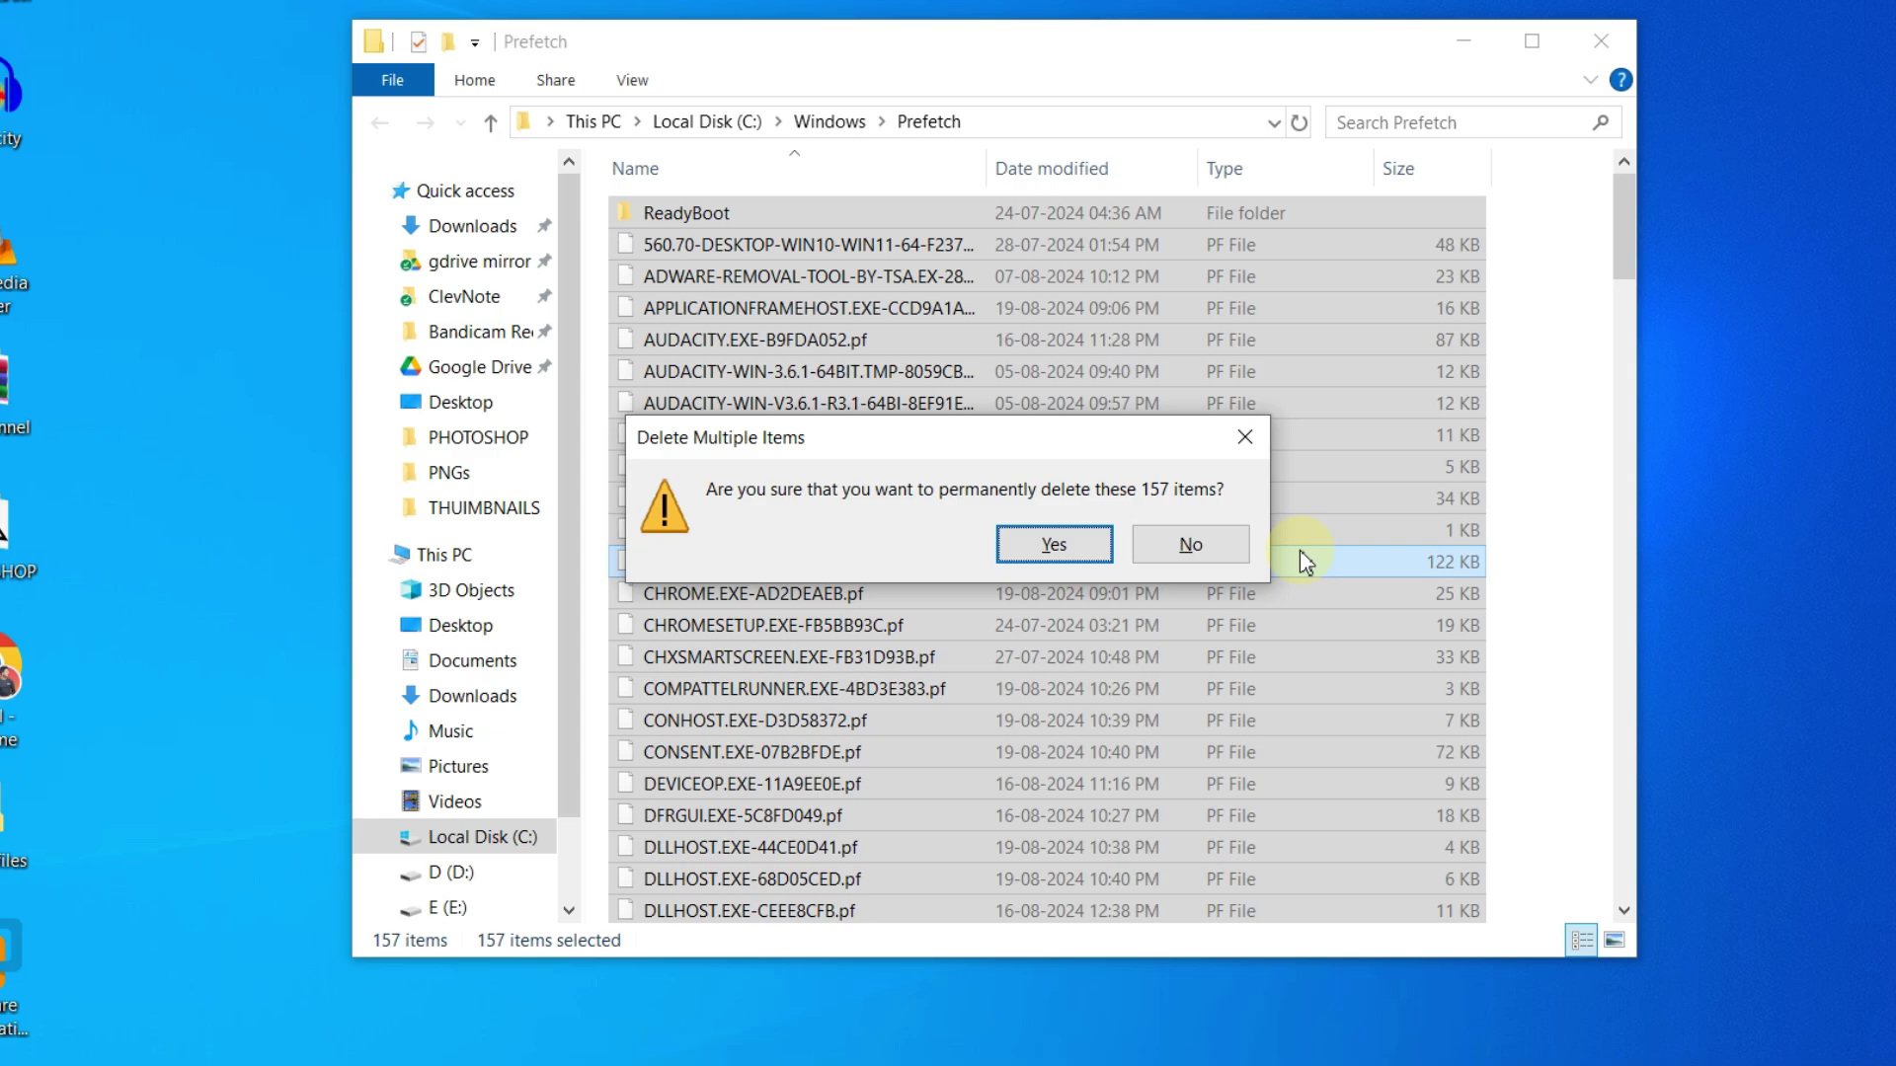
click(1038, 549)
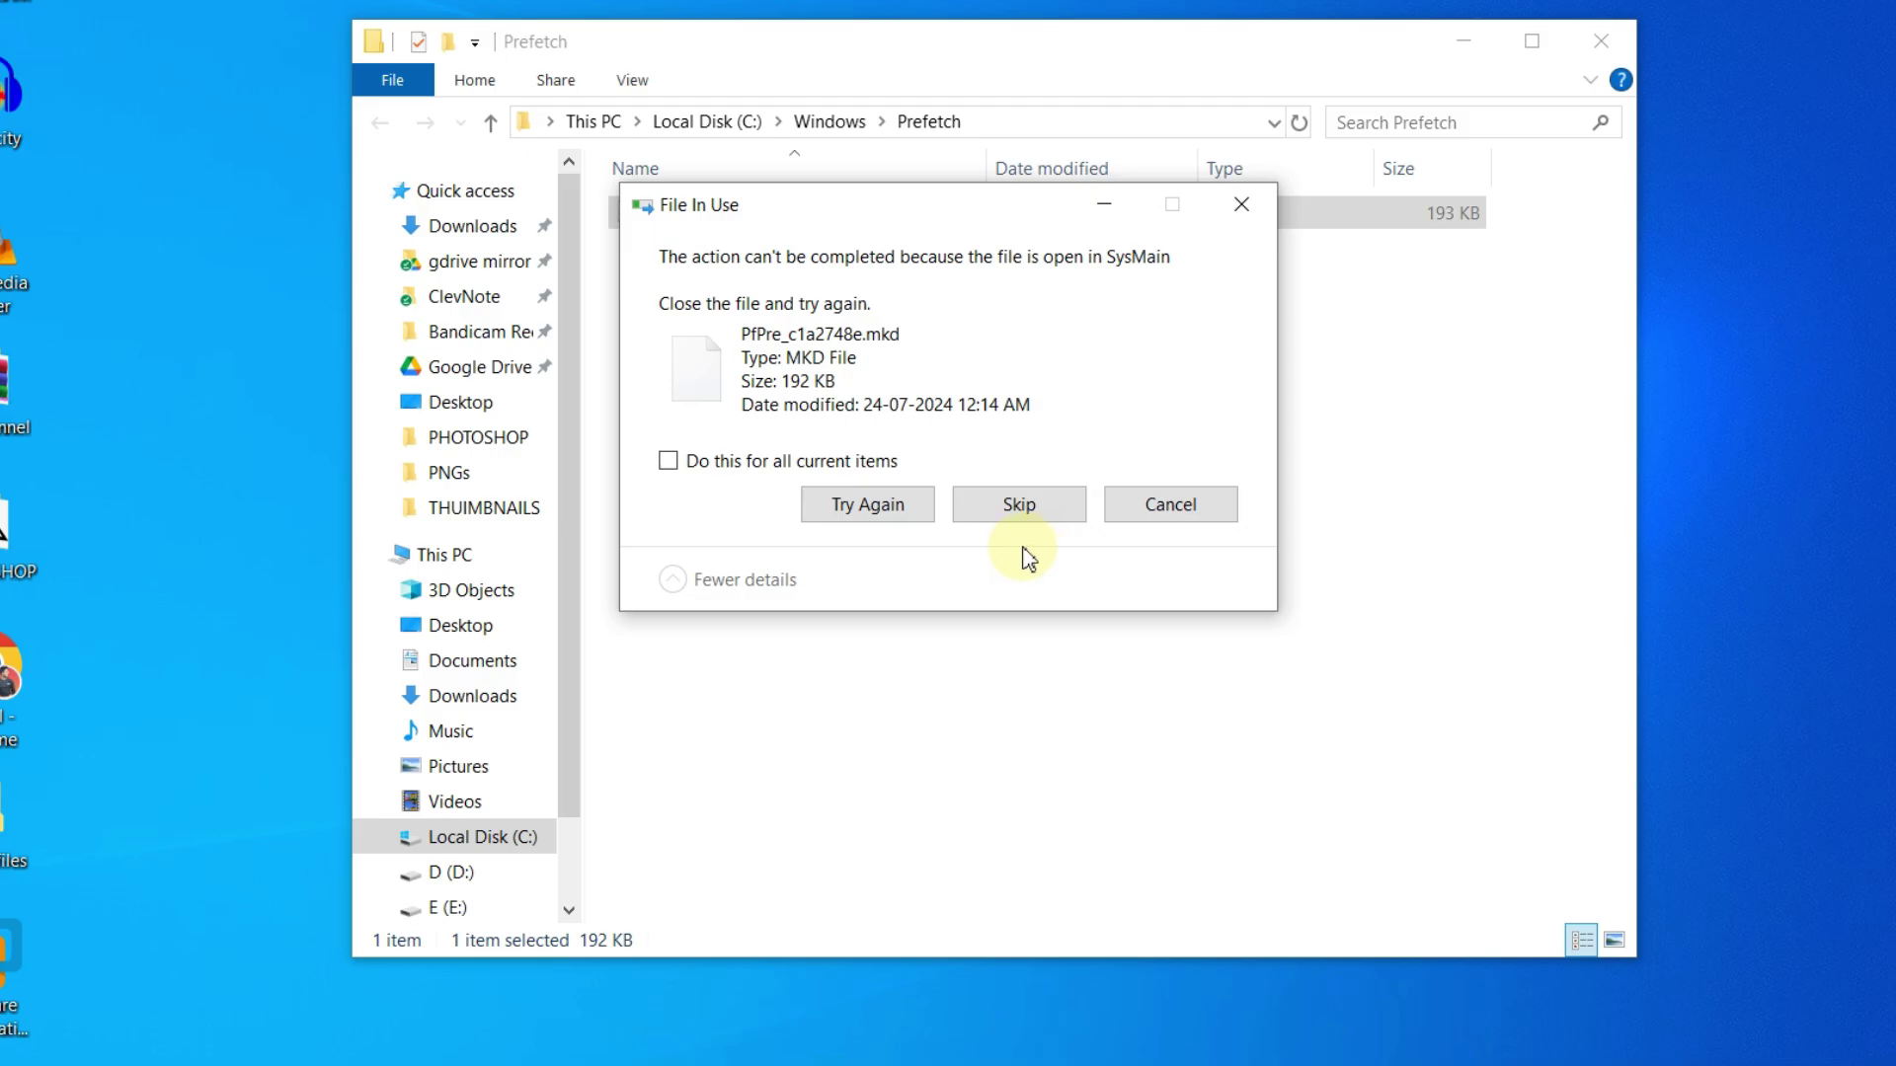
drag(901, 204, 920, 292)
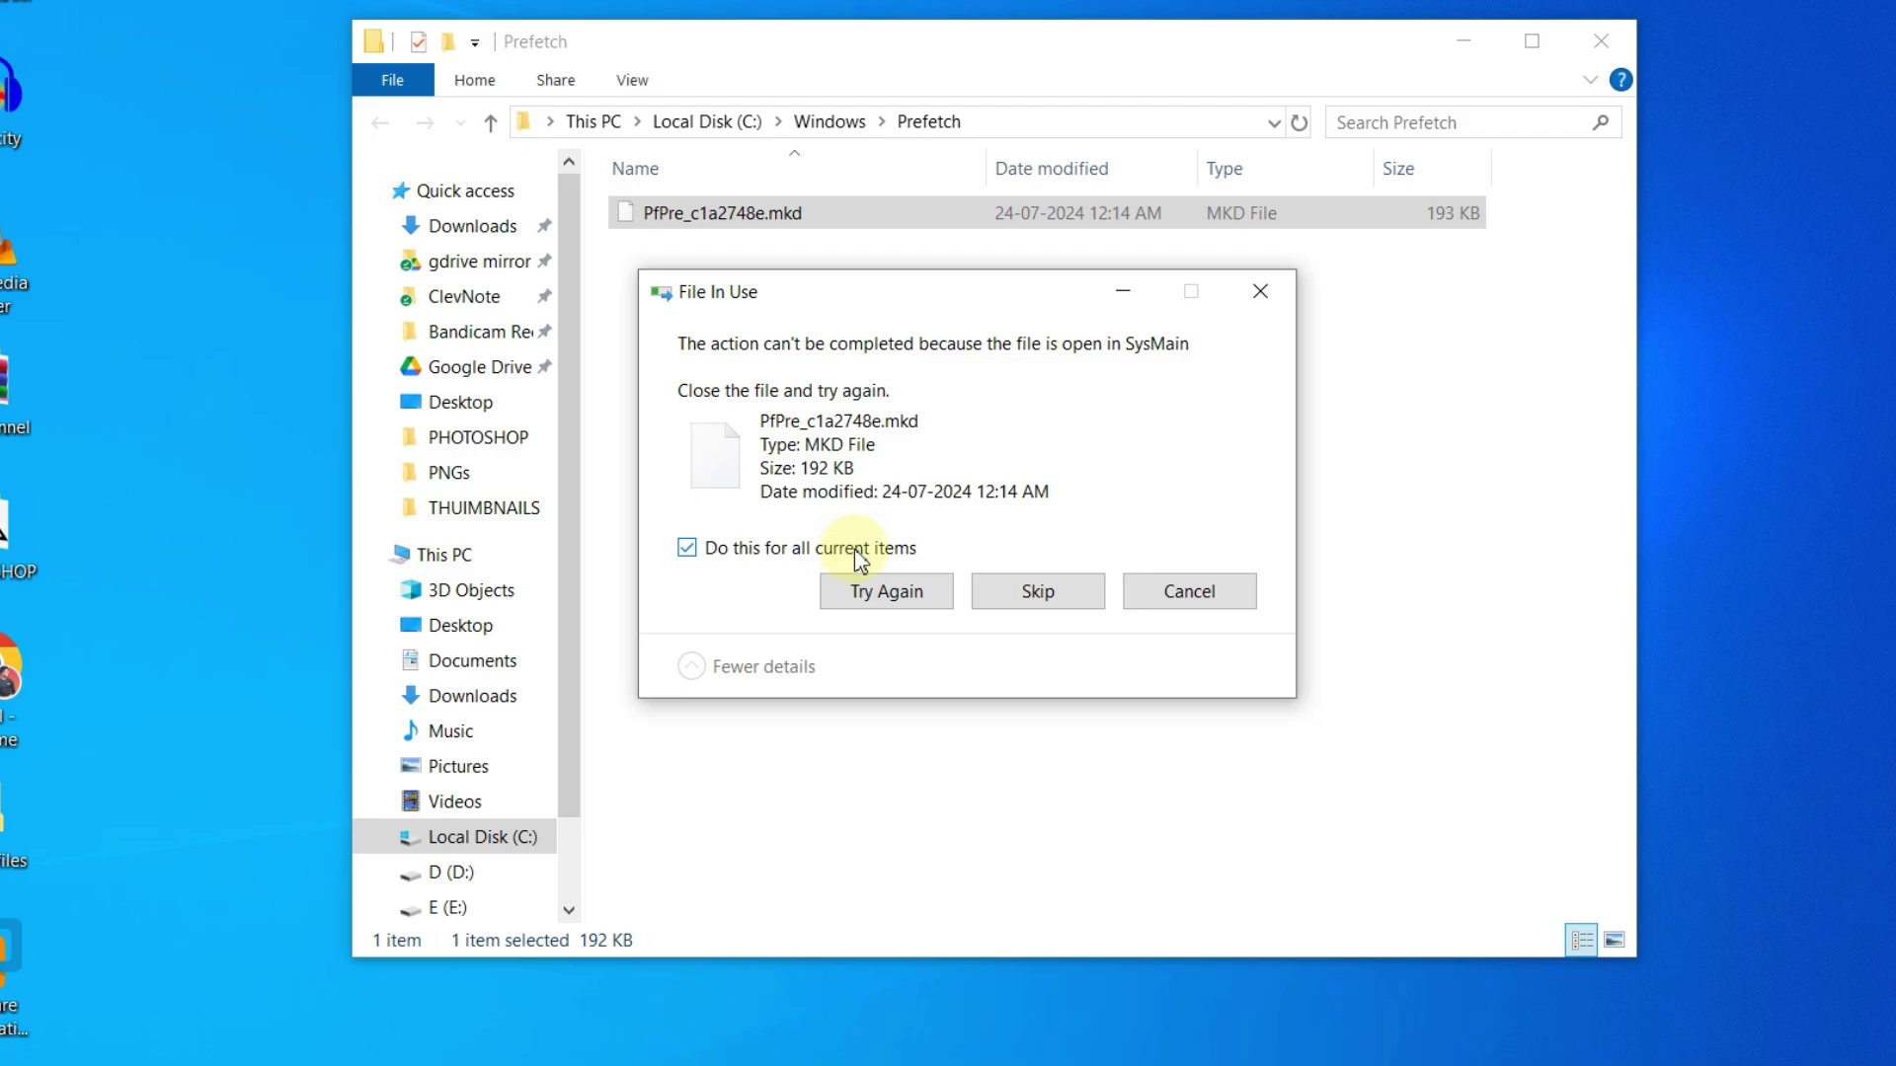
click(1056, 593)
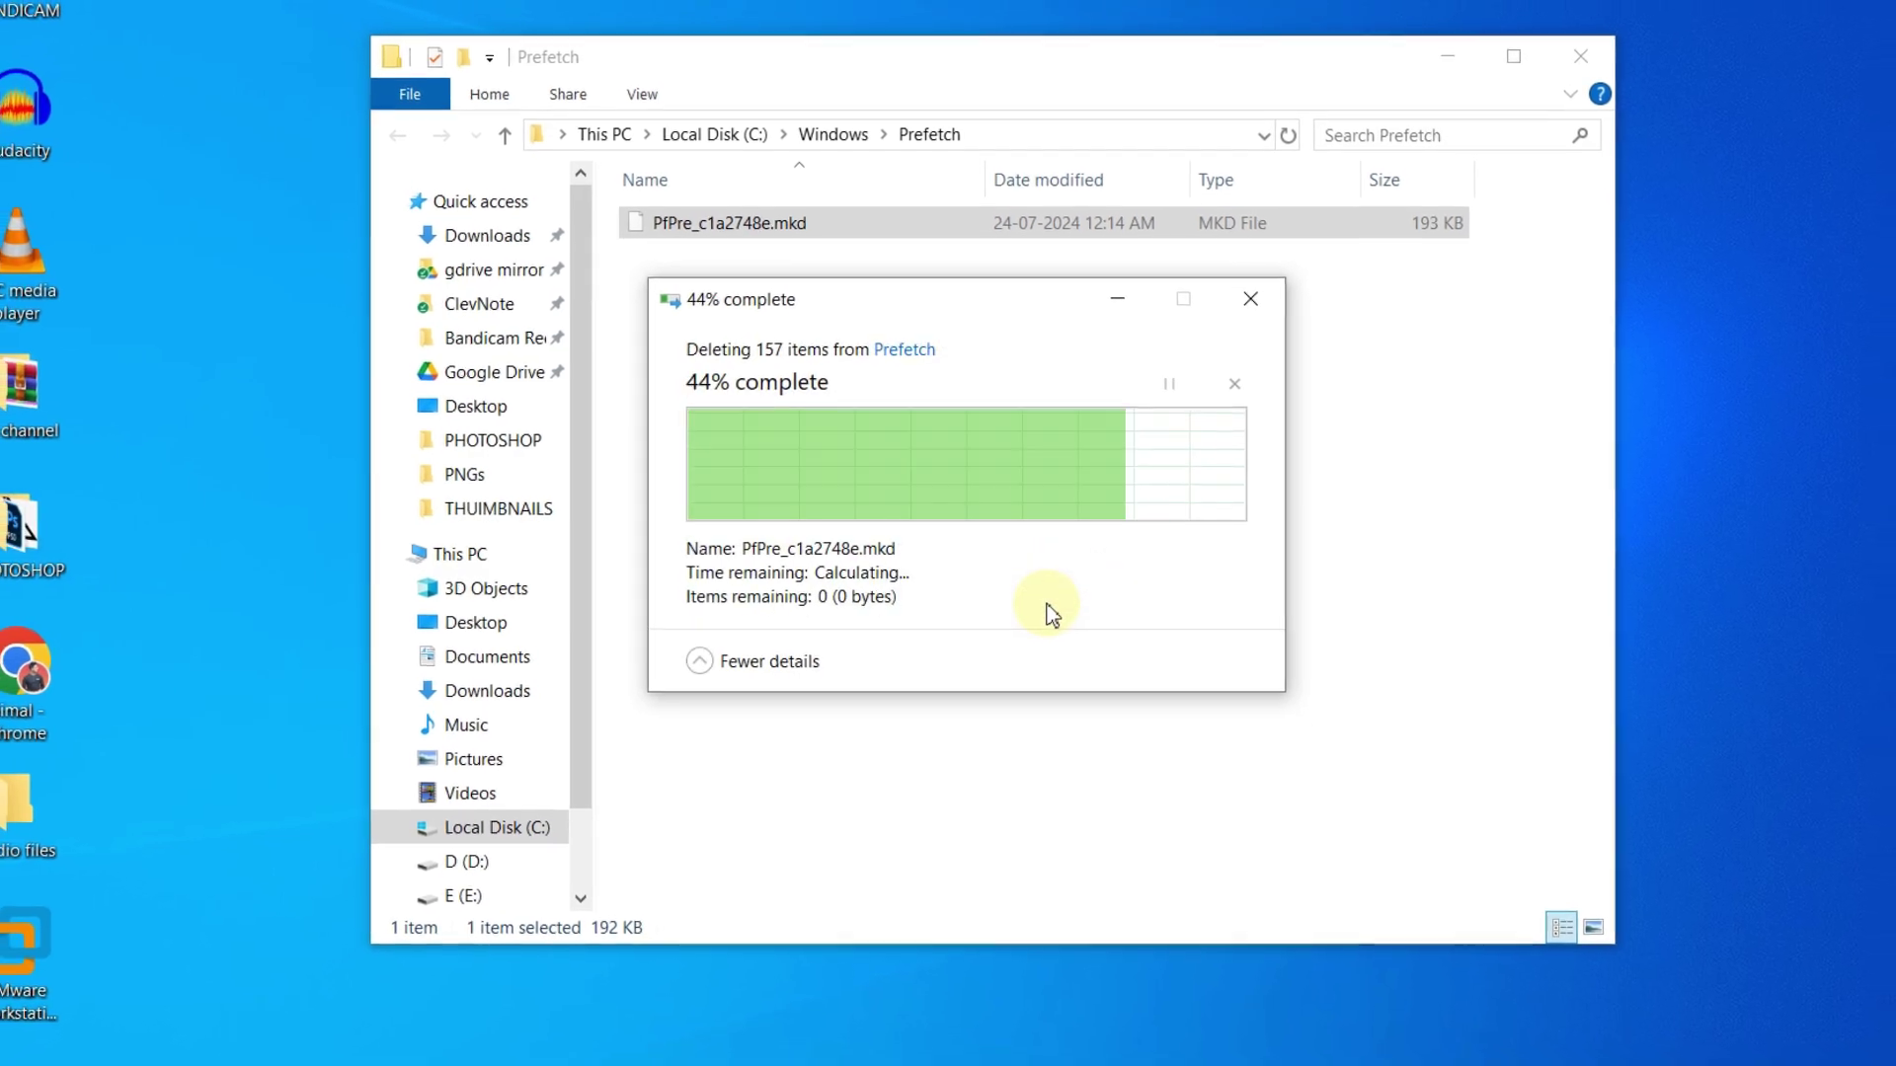
click(1049, 604)
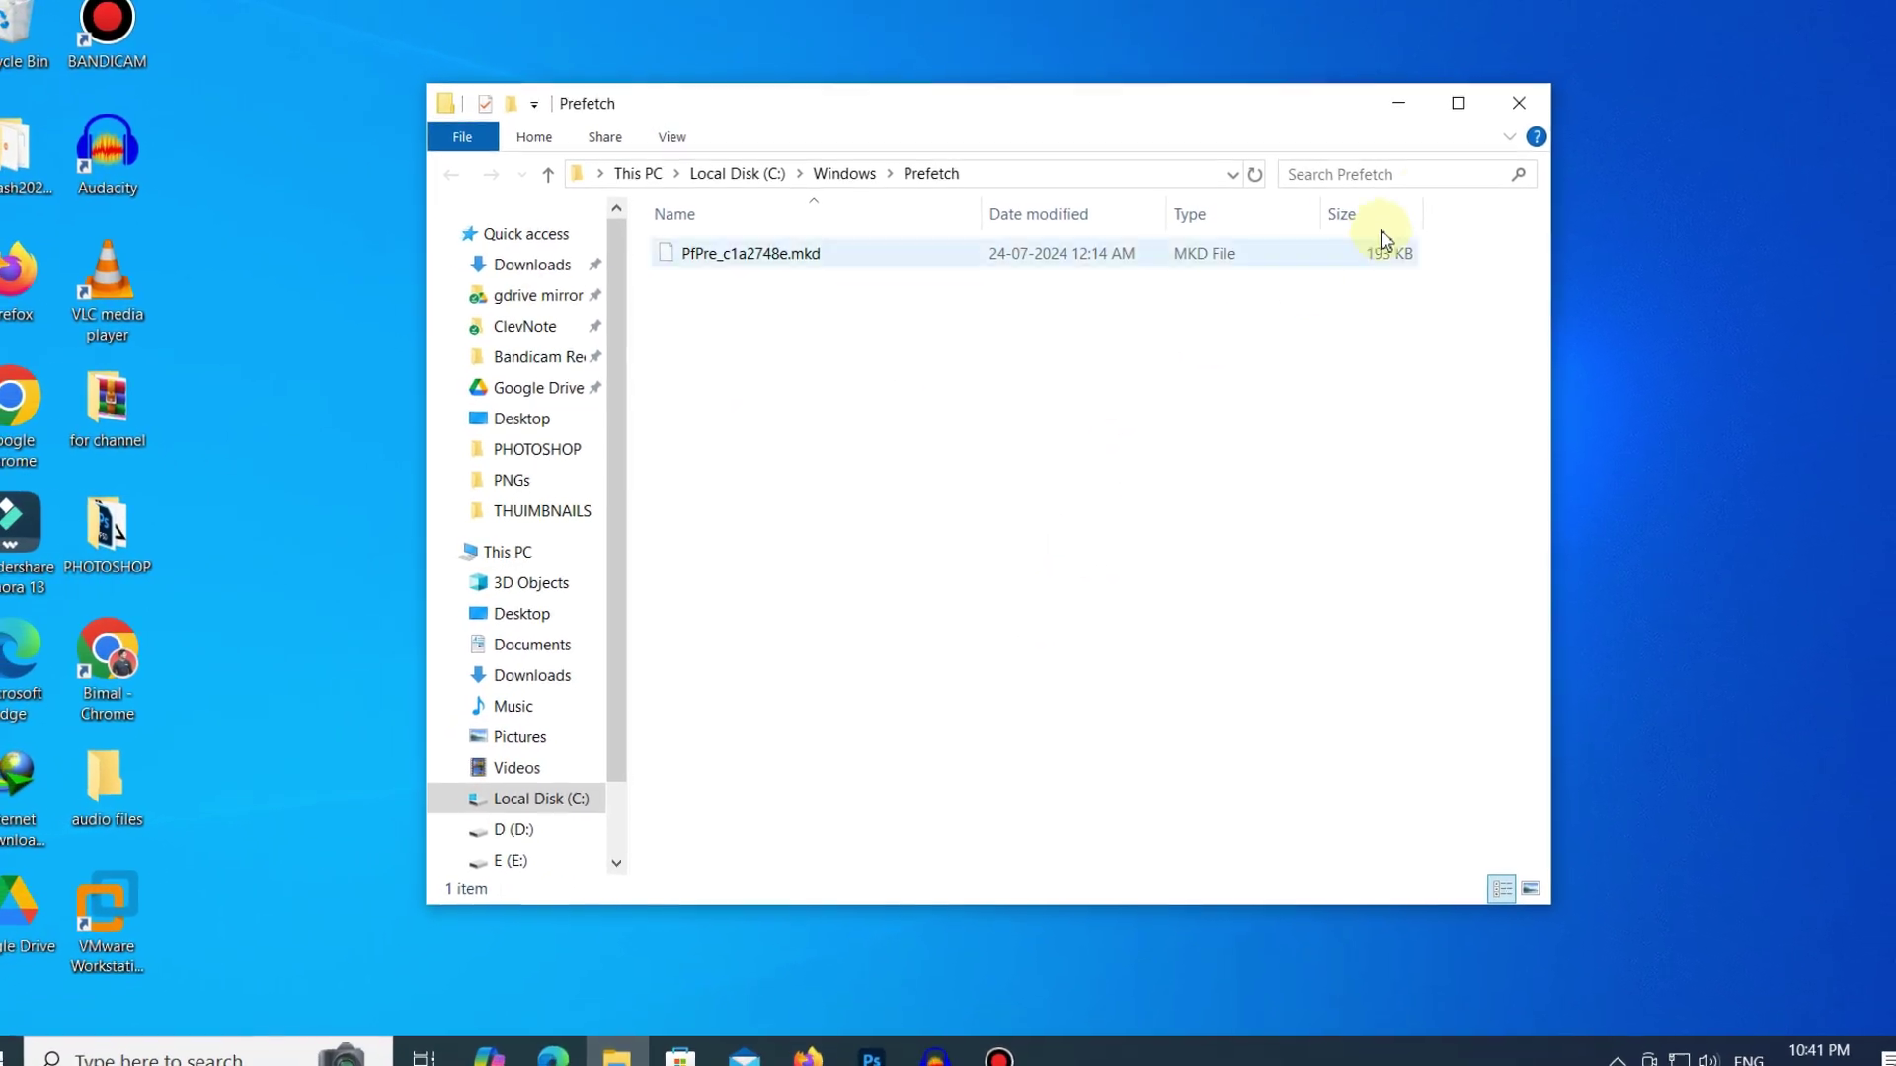
click(1549, 79)
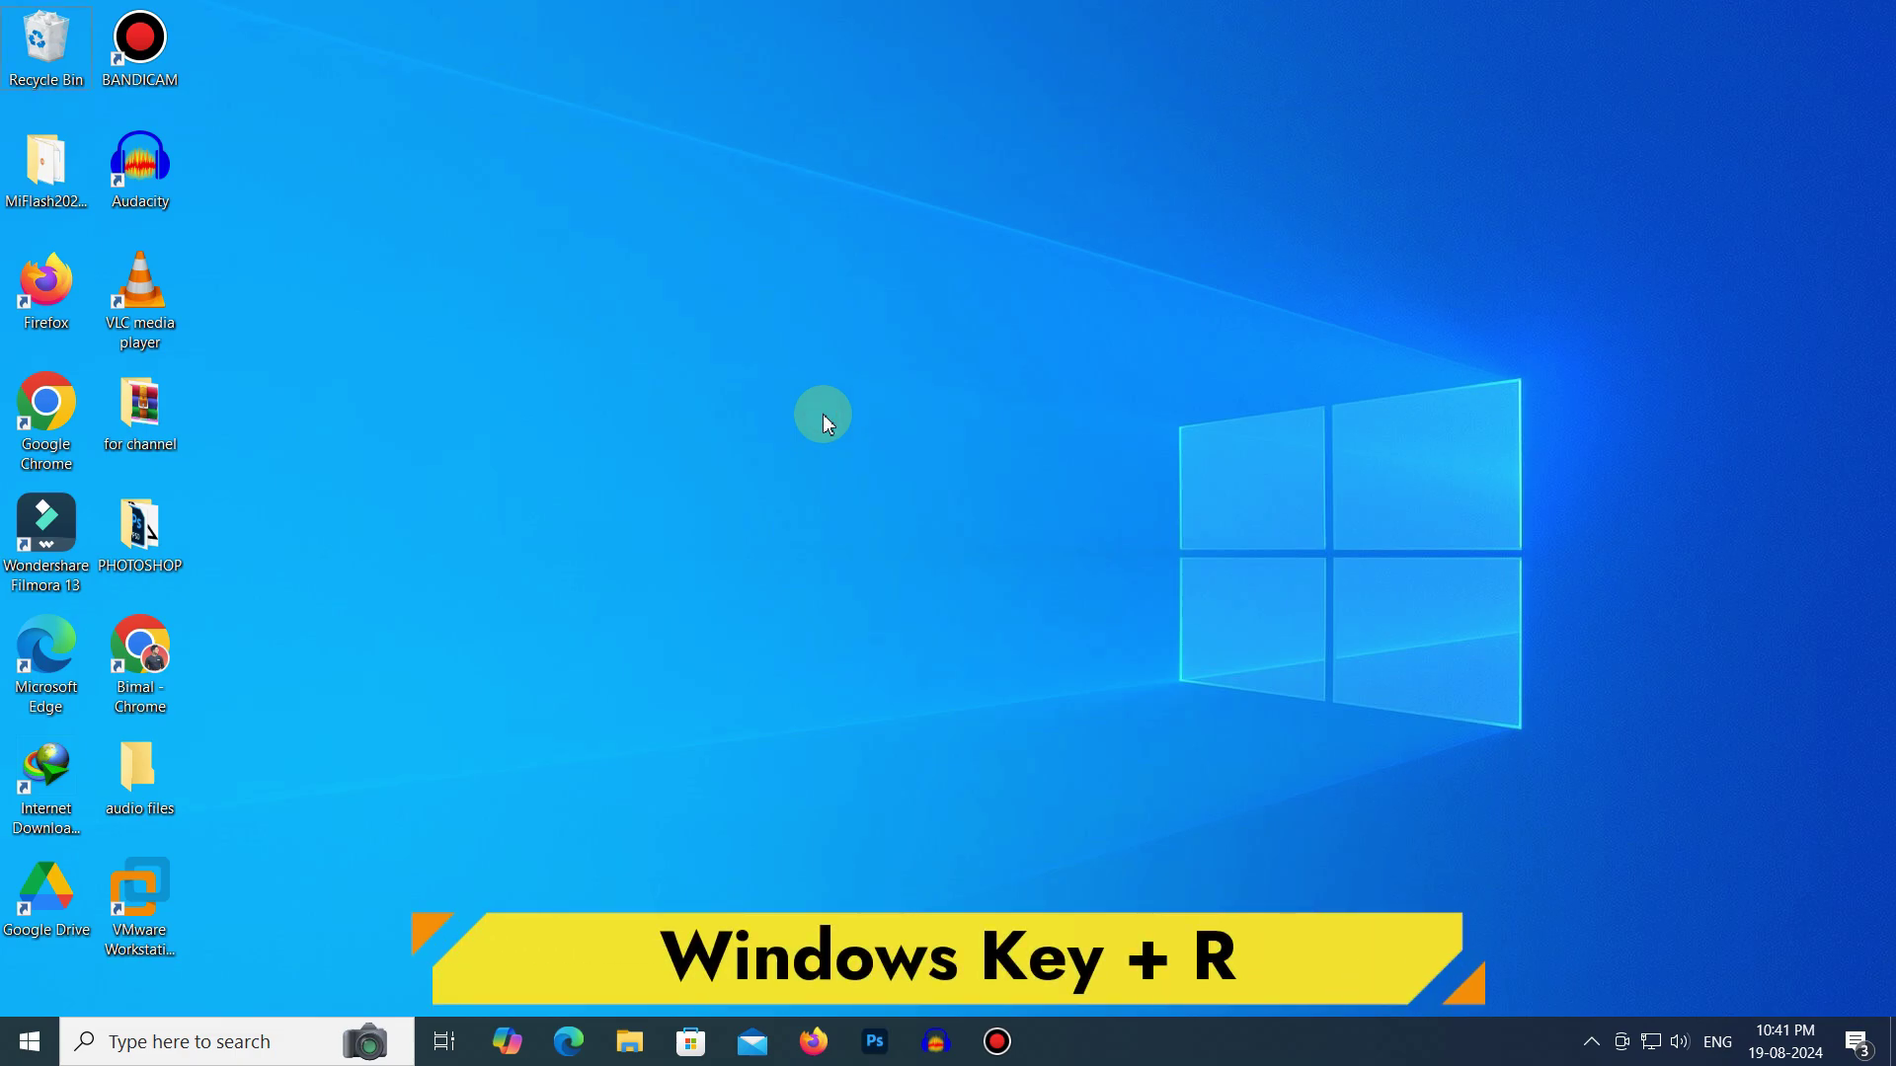
Step: Open the Windows Temp folder by running "temp" from the Run dialog and grant permanent access to it
key(super+r)
drag(291, 766, 1001, 393)
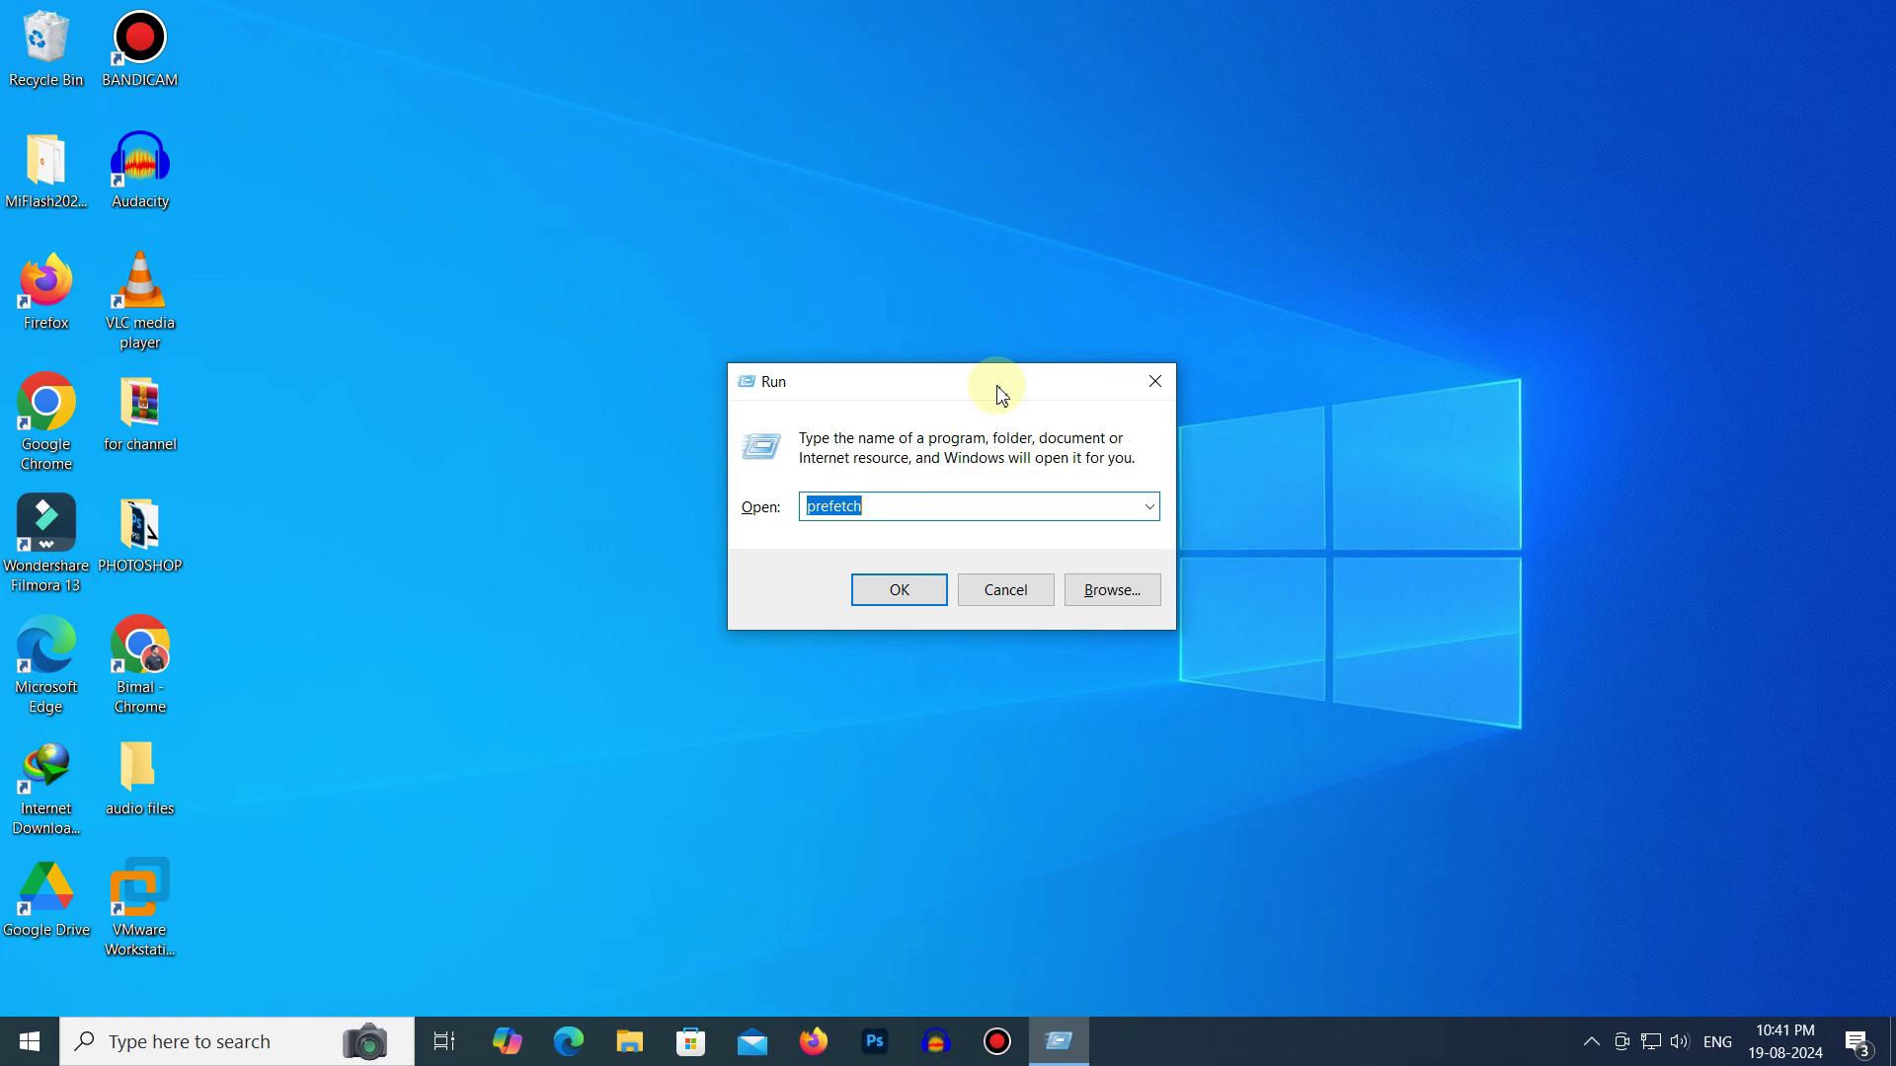
text(temp)
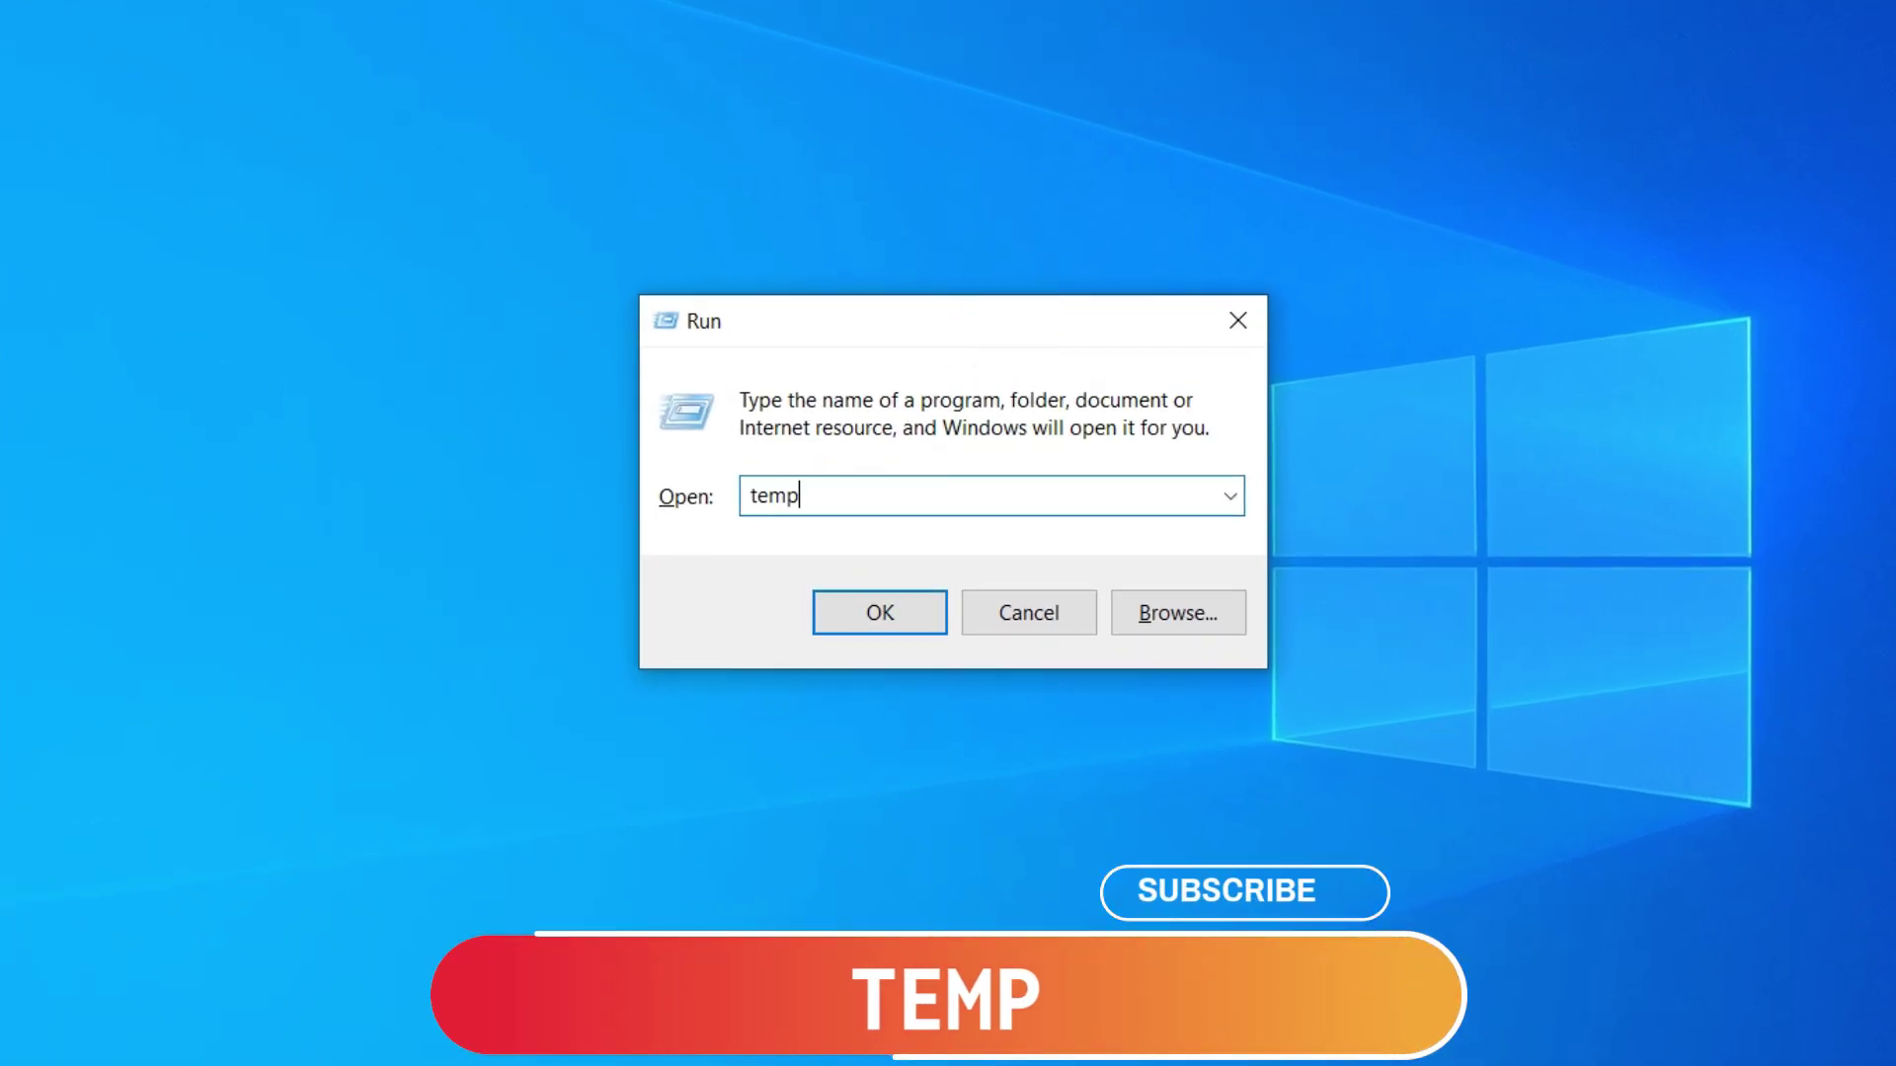
key(Return)
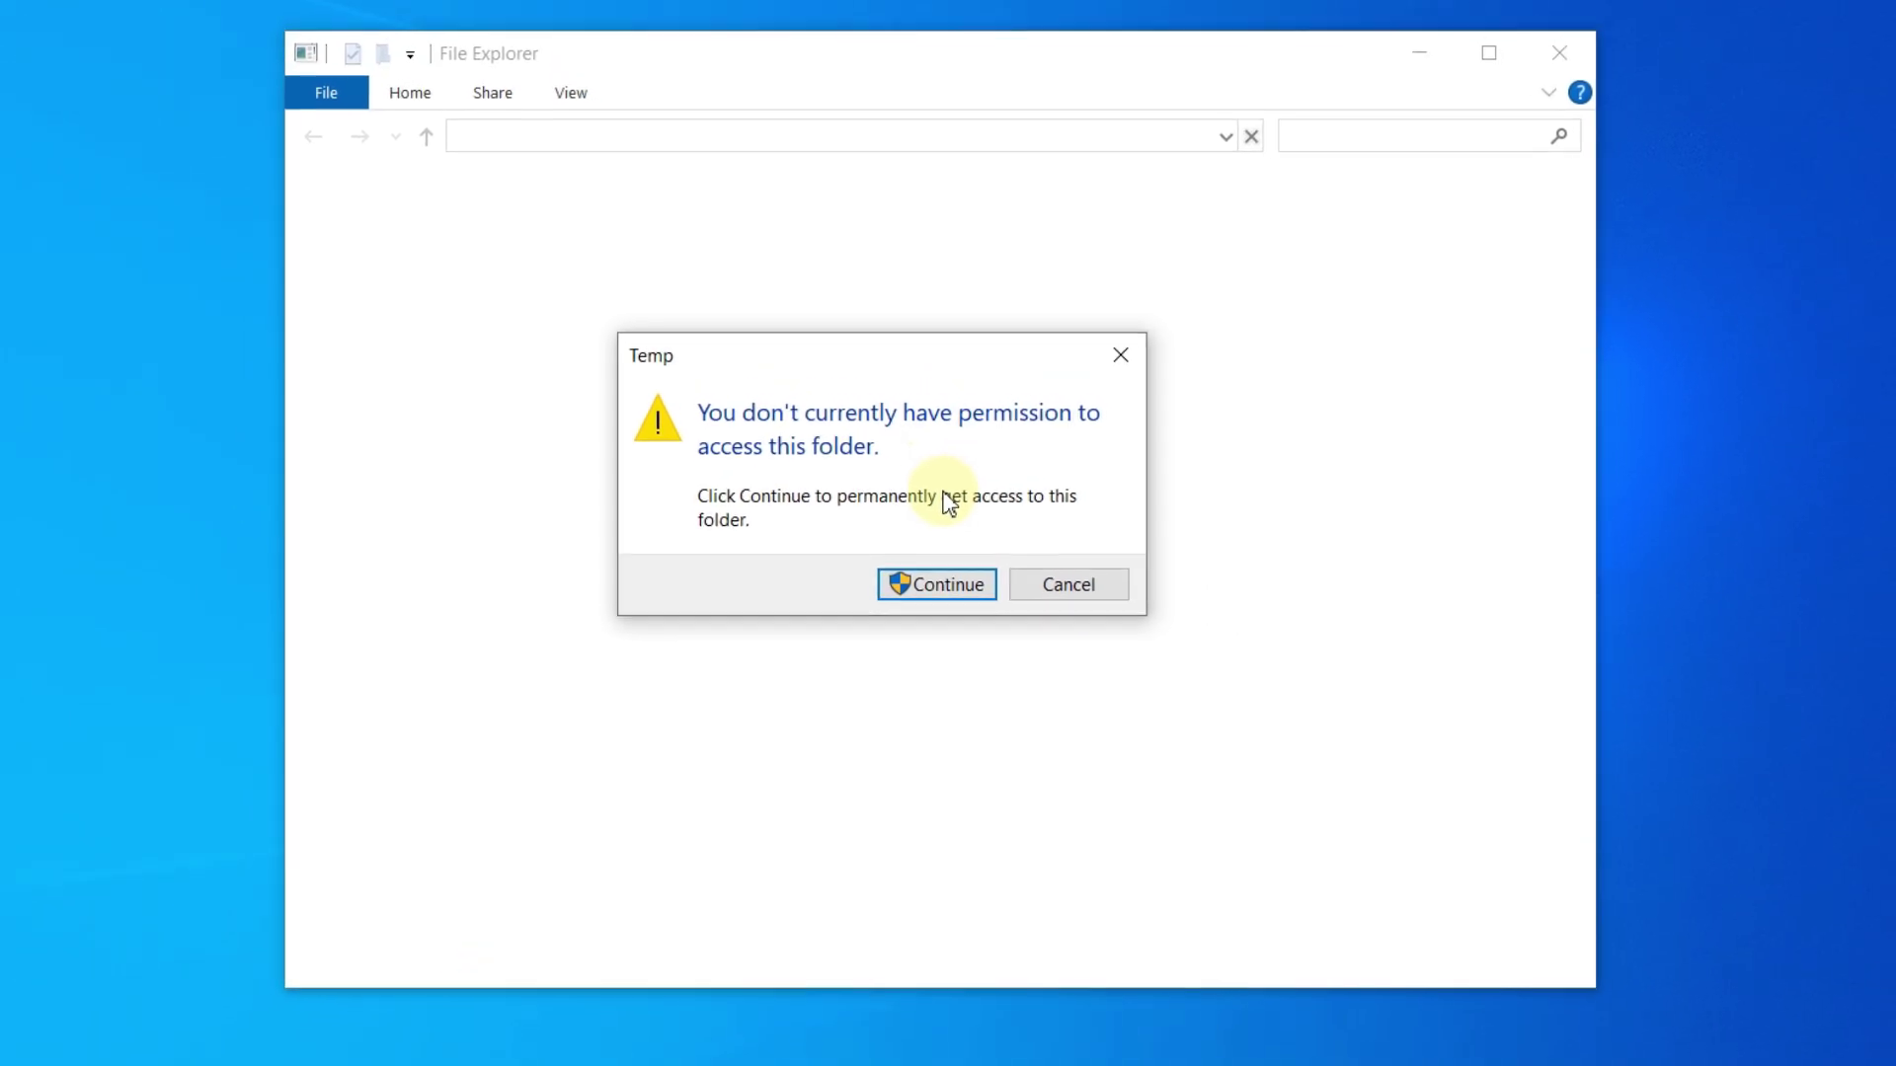
click(923, 589)
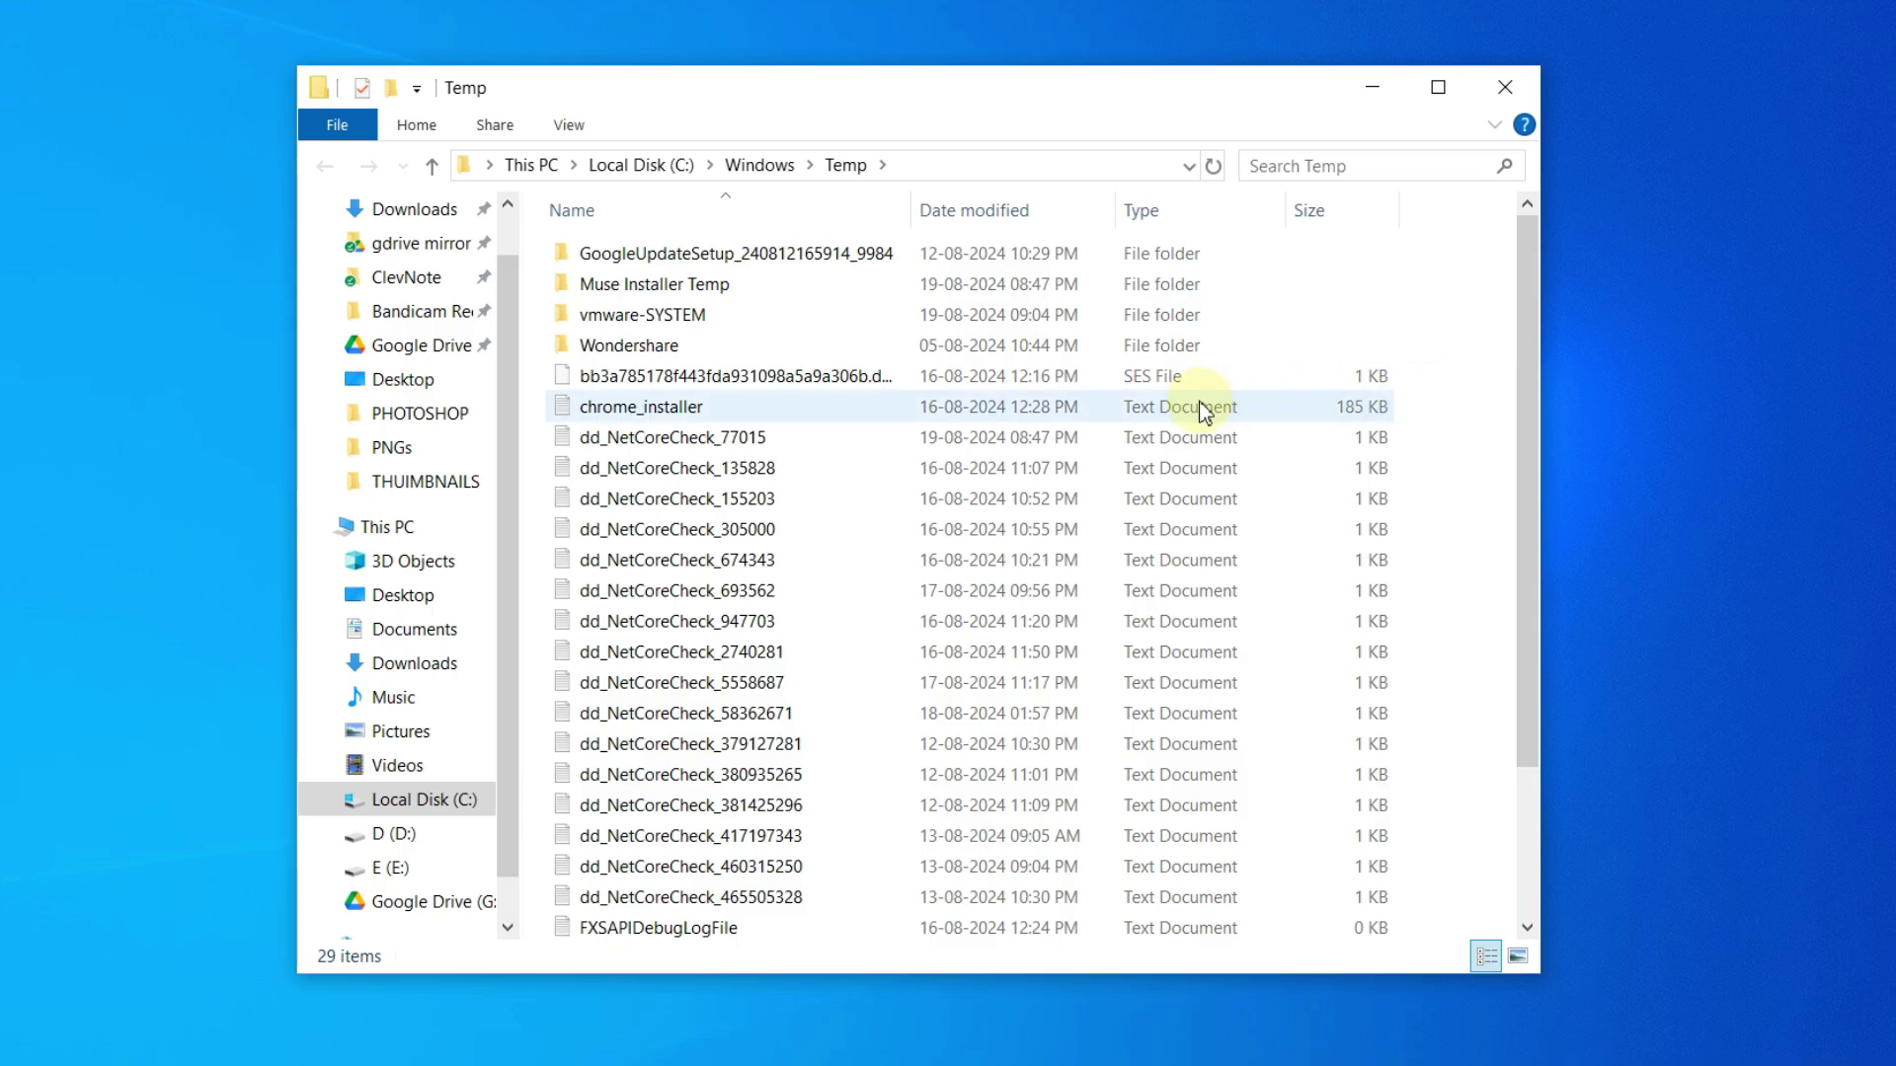
Step: Permanently delete everything in the Windows Temp folder, allowing administrator permission for all items and skipping files in use, then close the folder
click(997, 376)
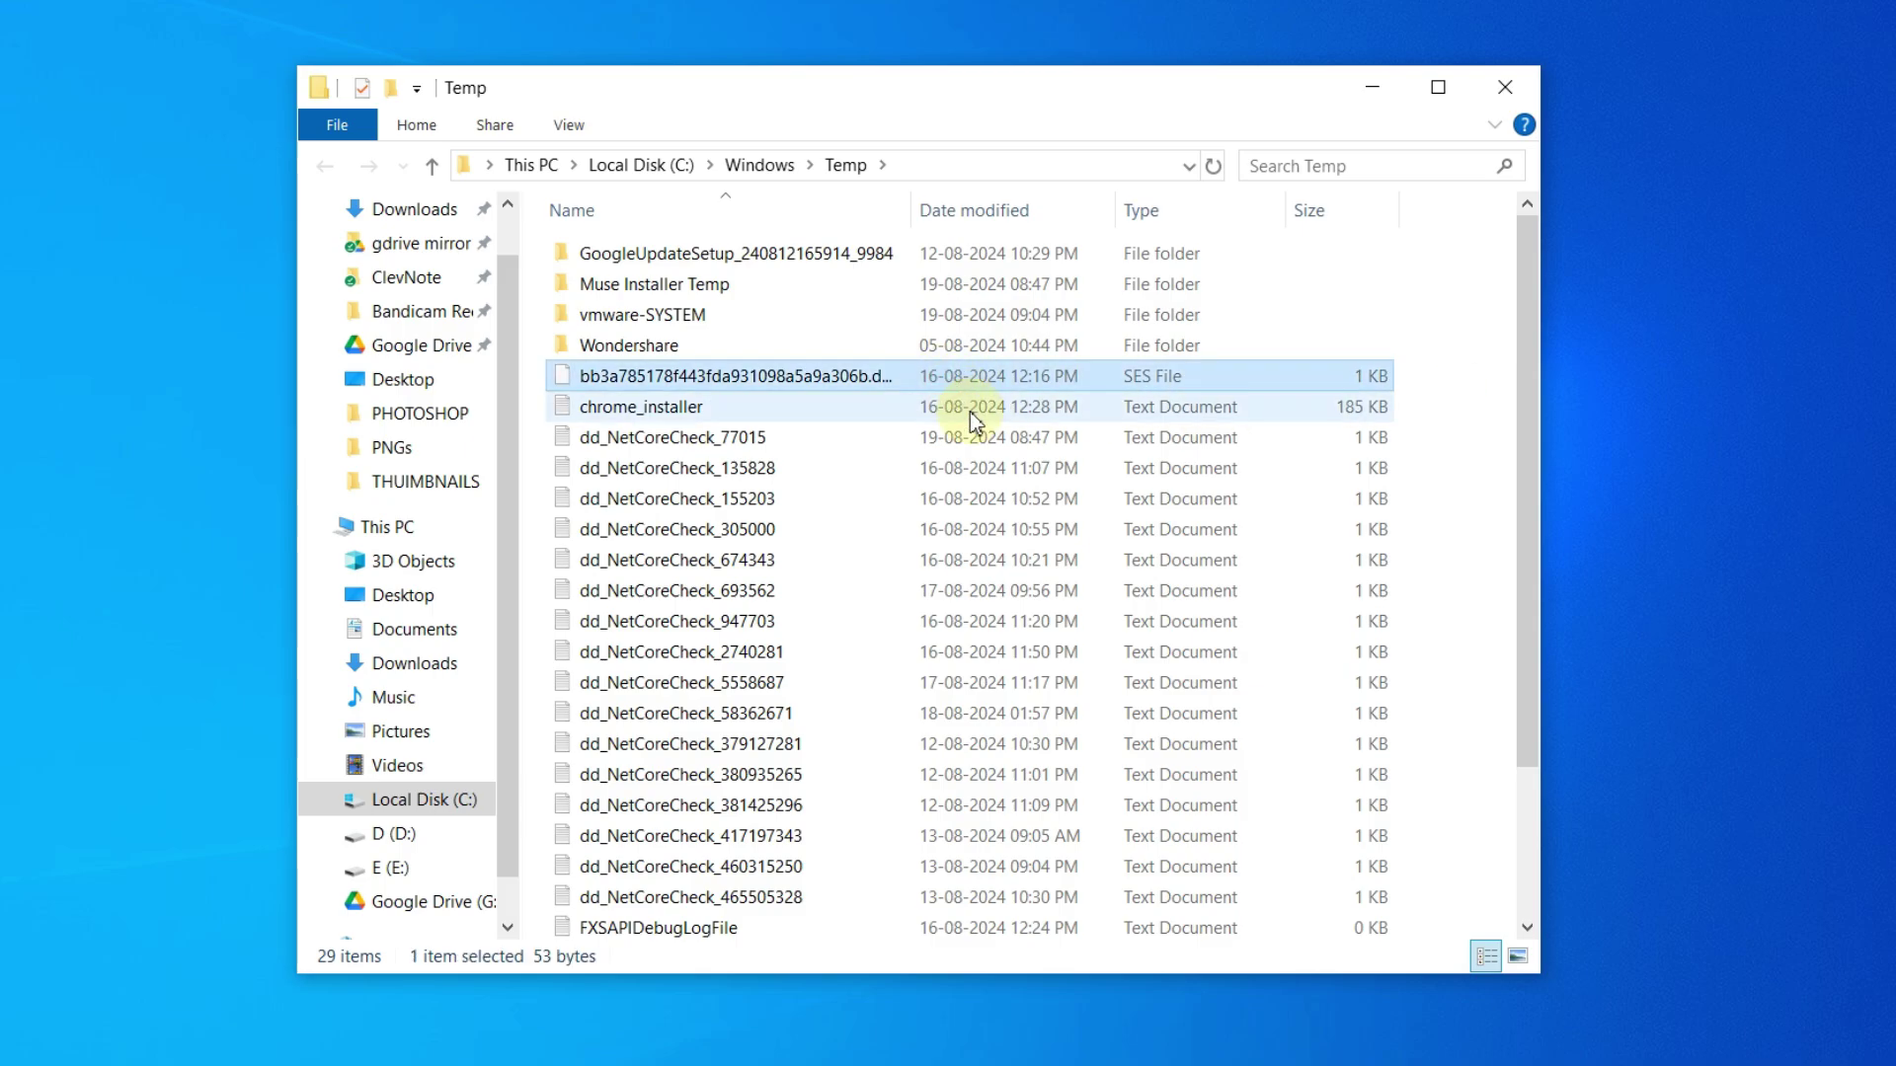
key(ctrl+a)
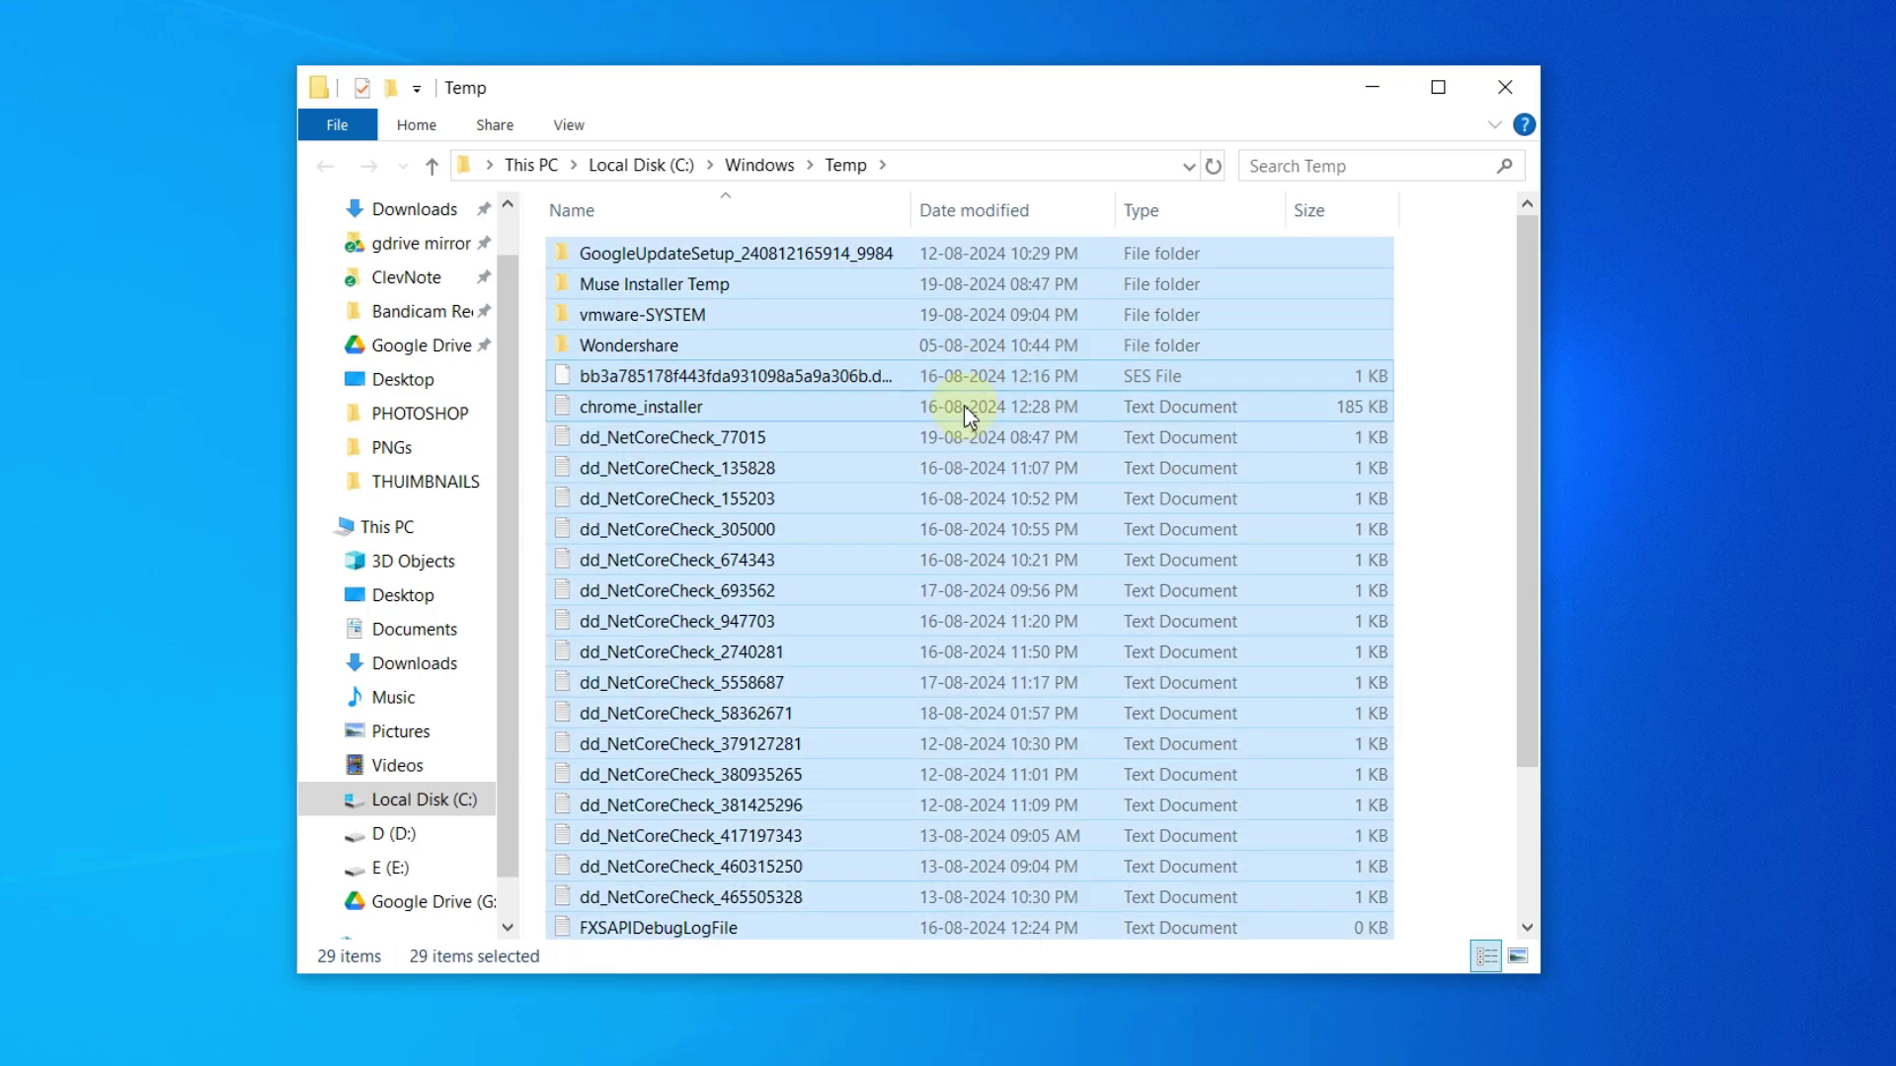
key(shift+Delete)
click(991, 572)
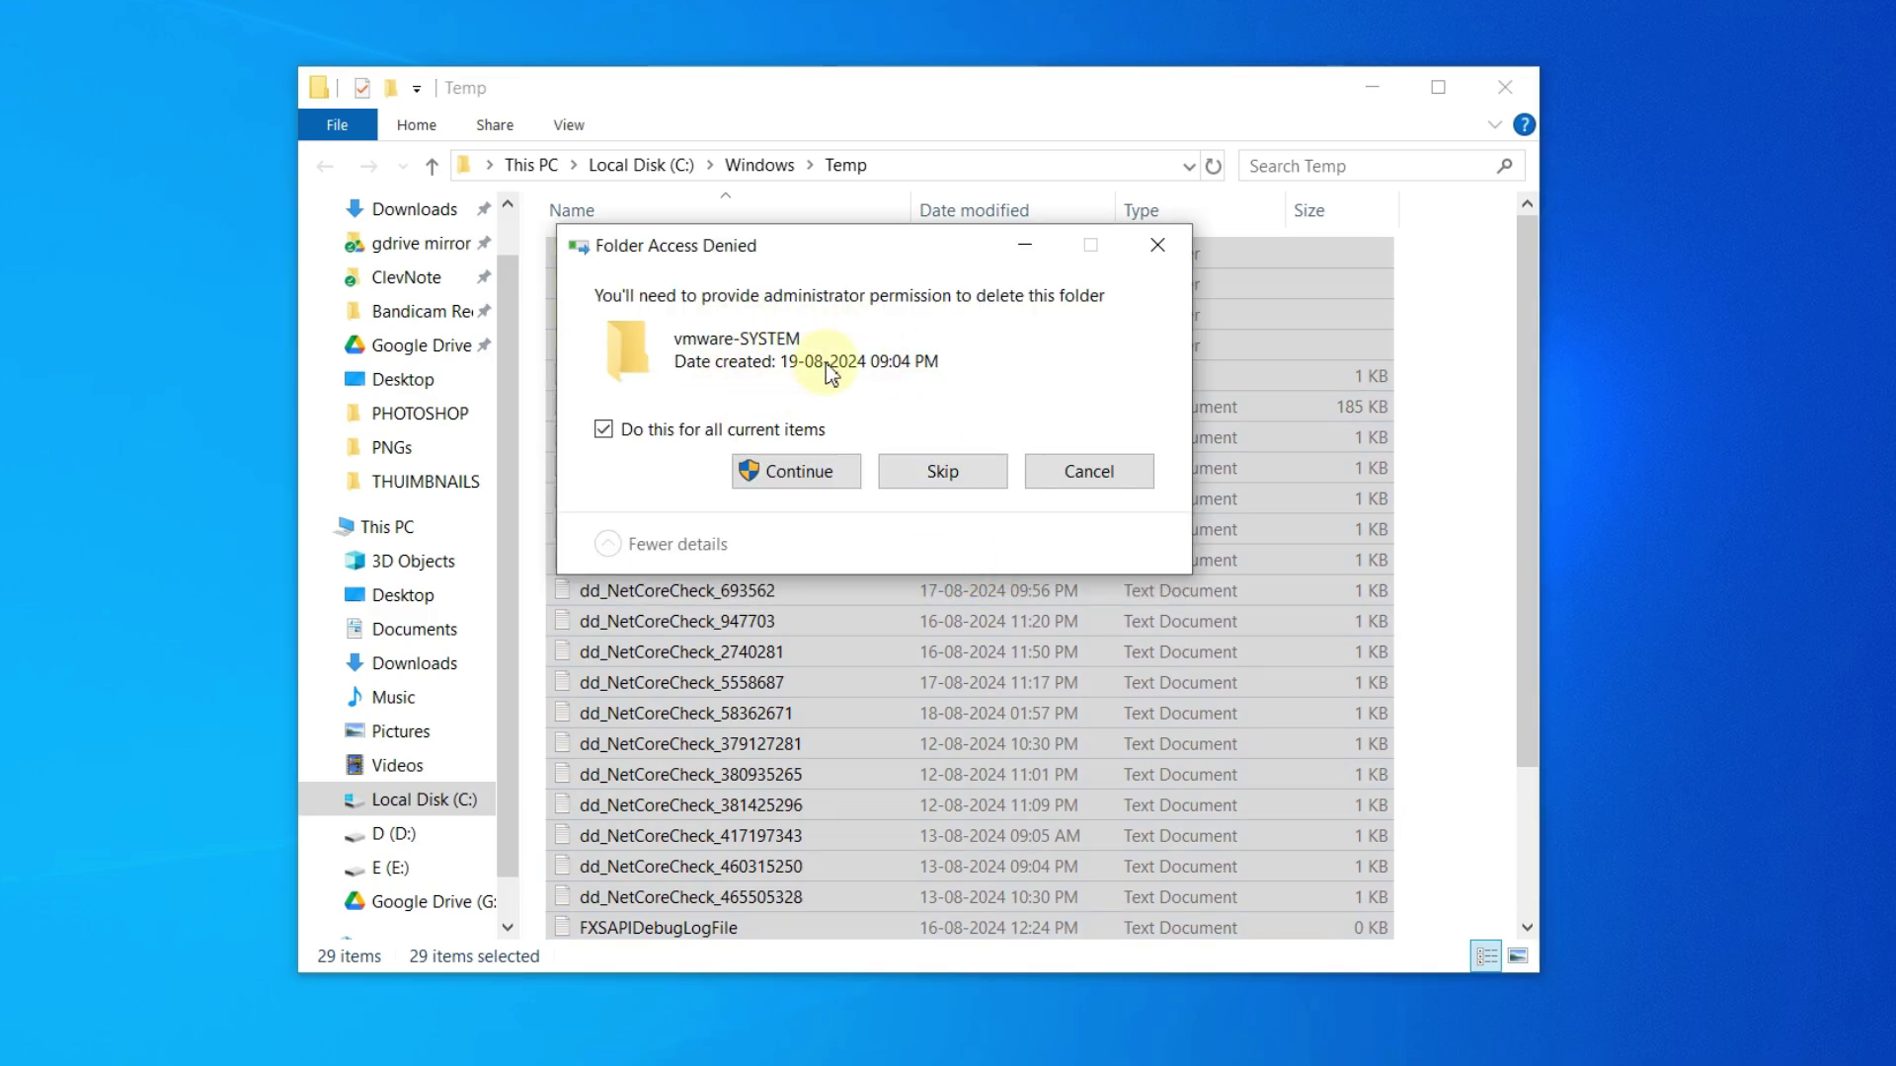
click(833, 476)
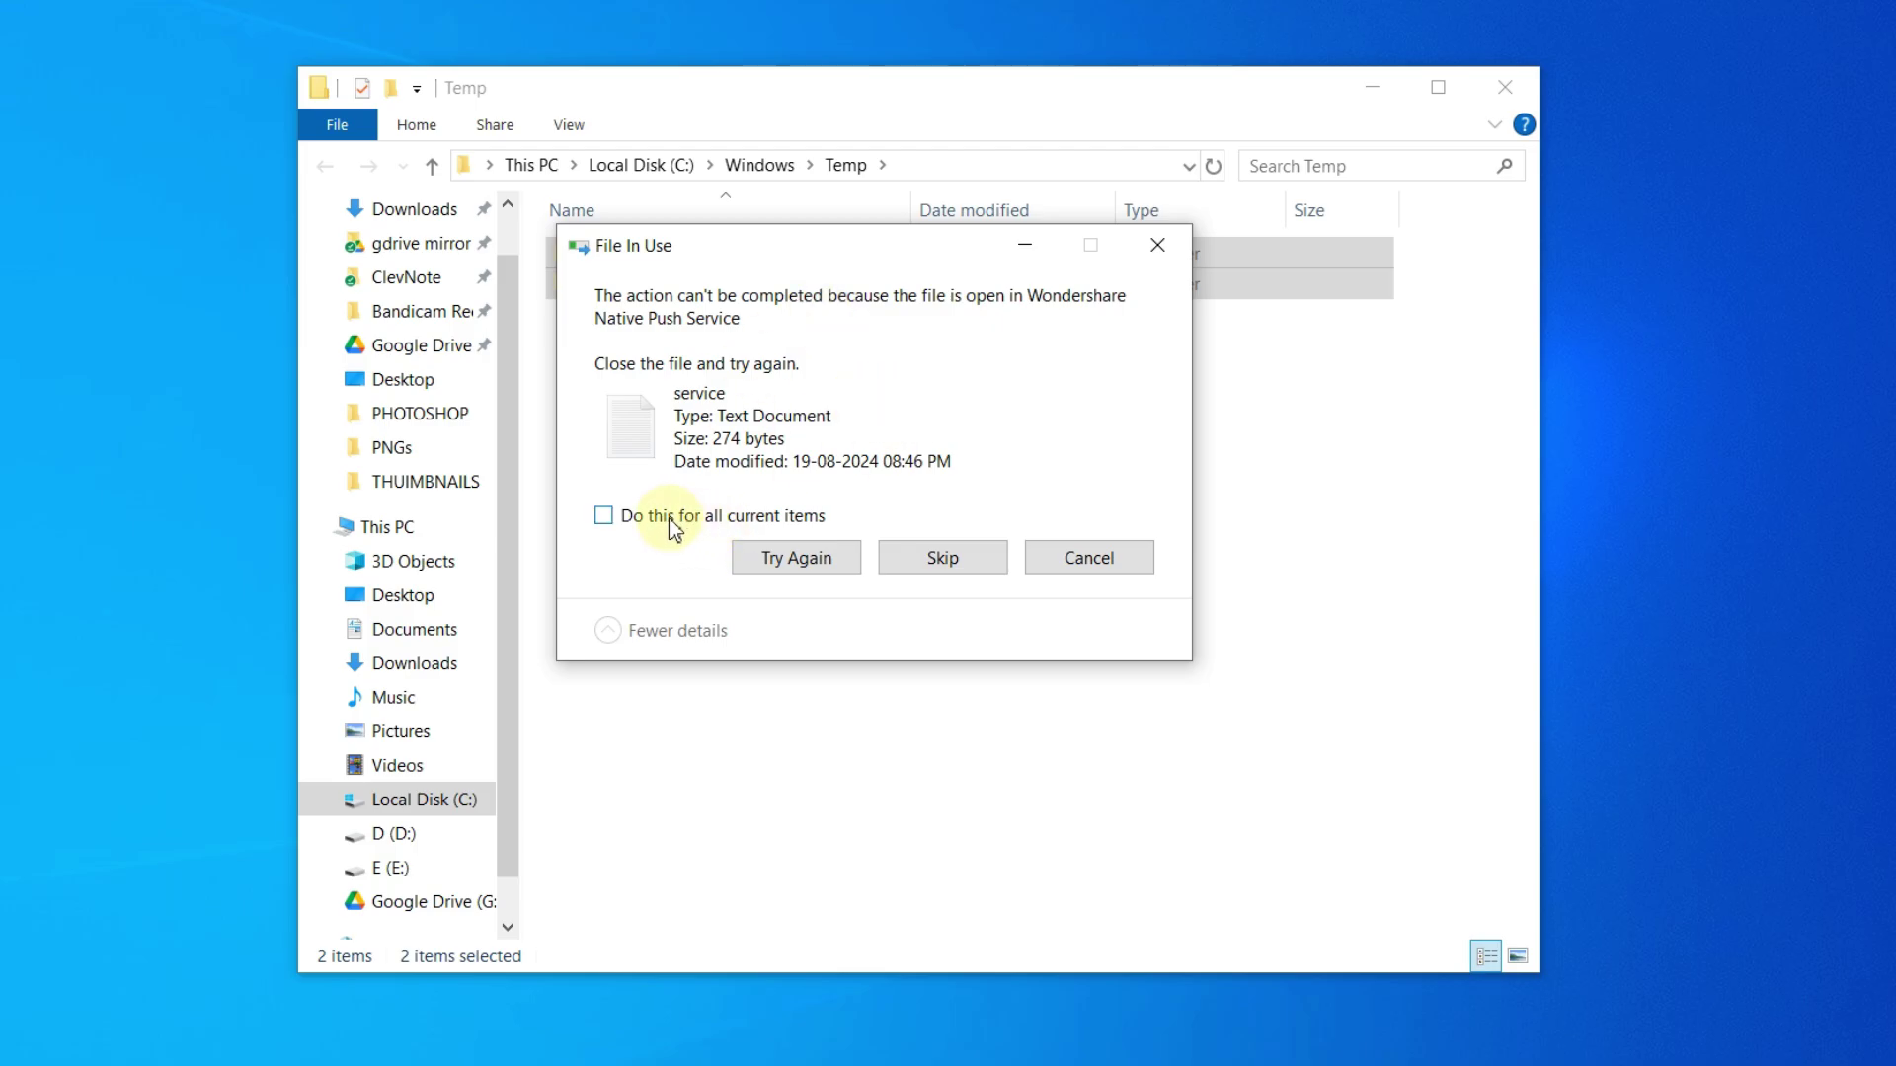
click(671, 524)
click(946, 557)
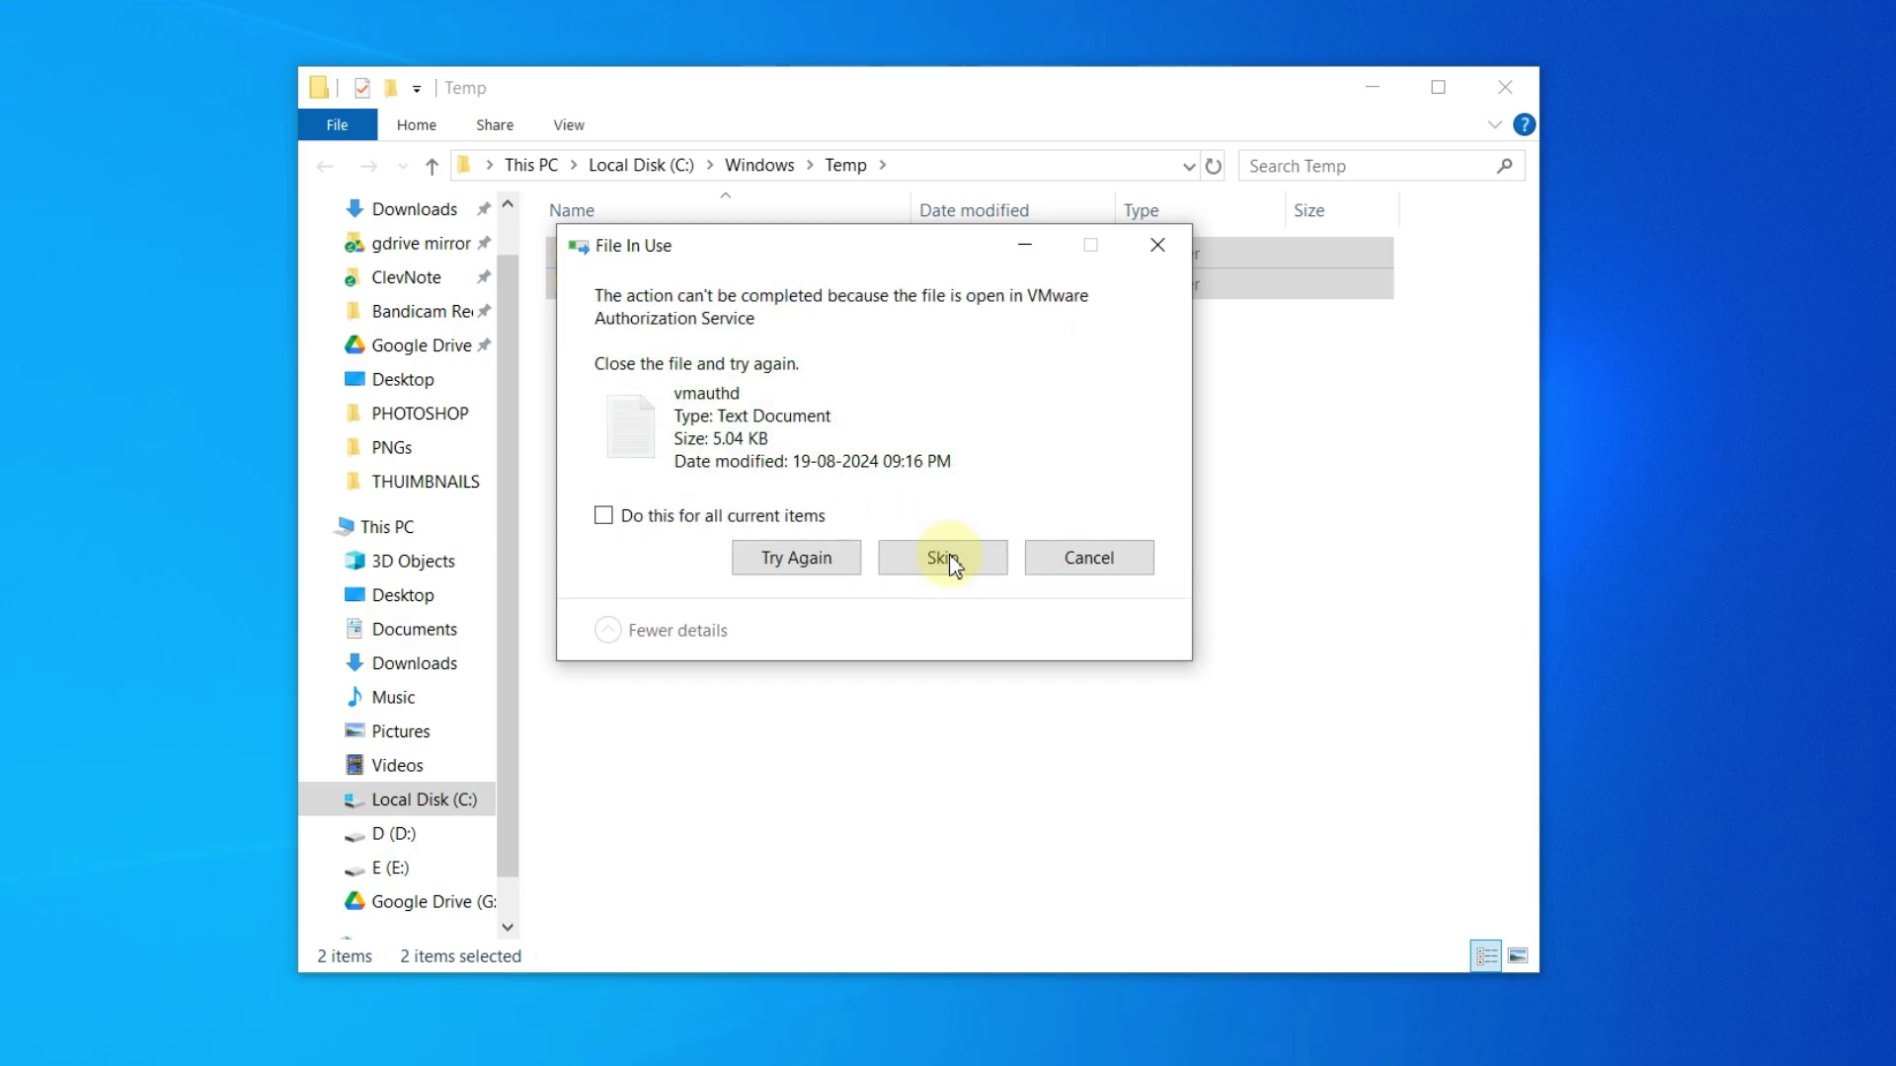
click(798, 517)
click(889, 556)
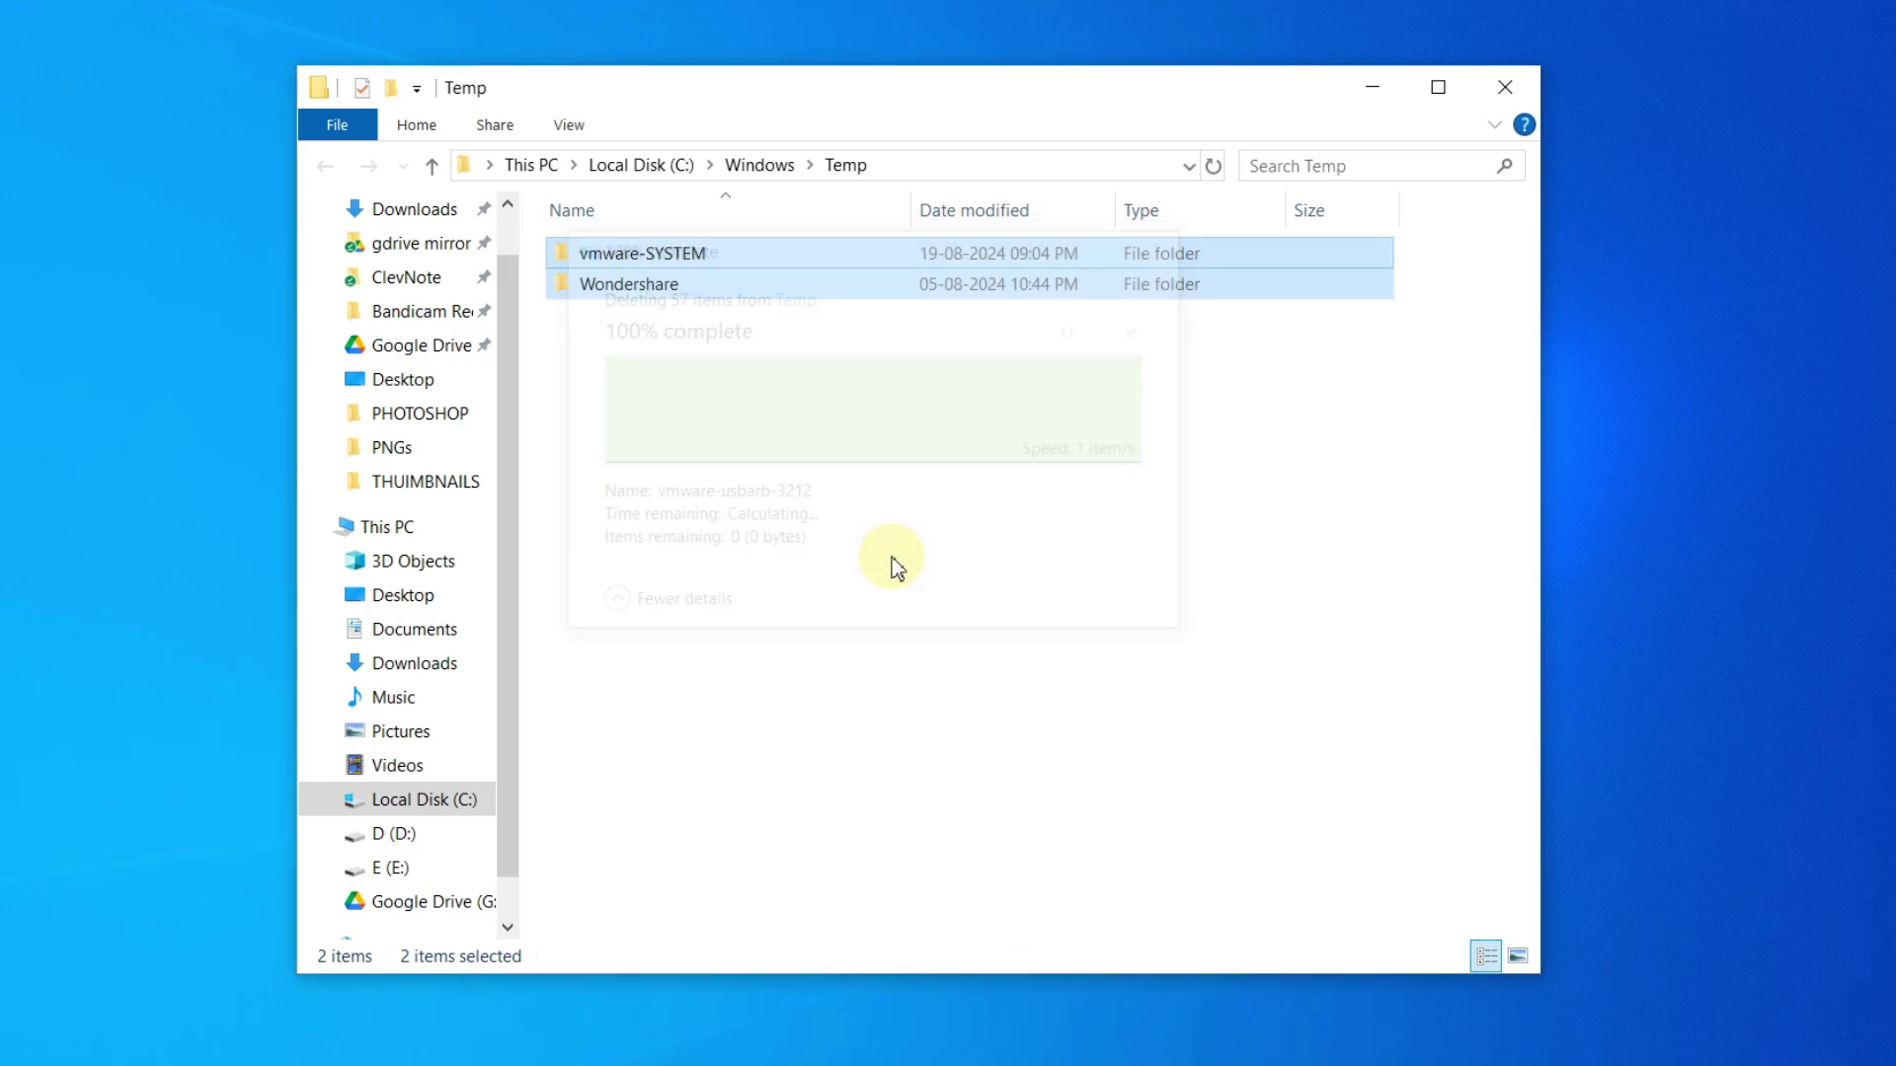
click(1504, 87)
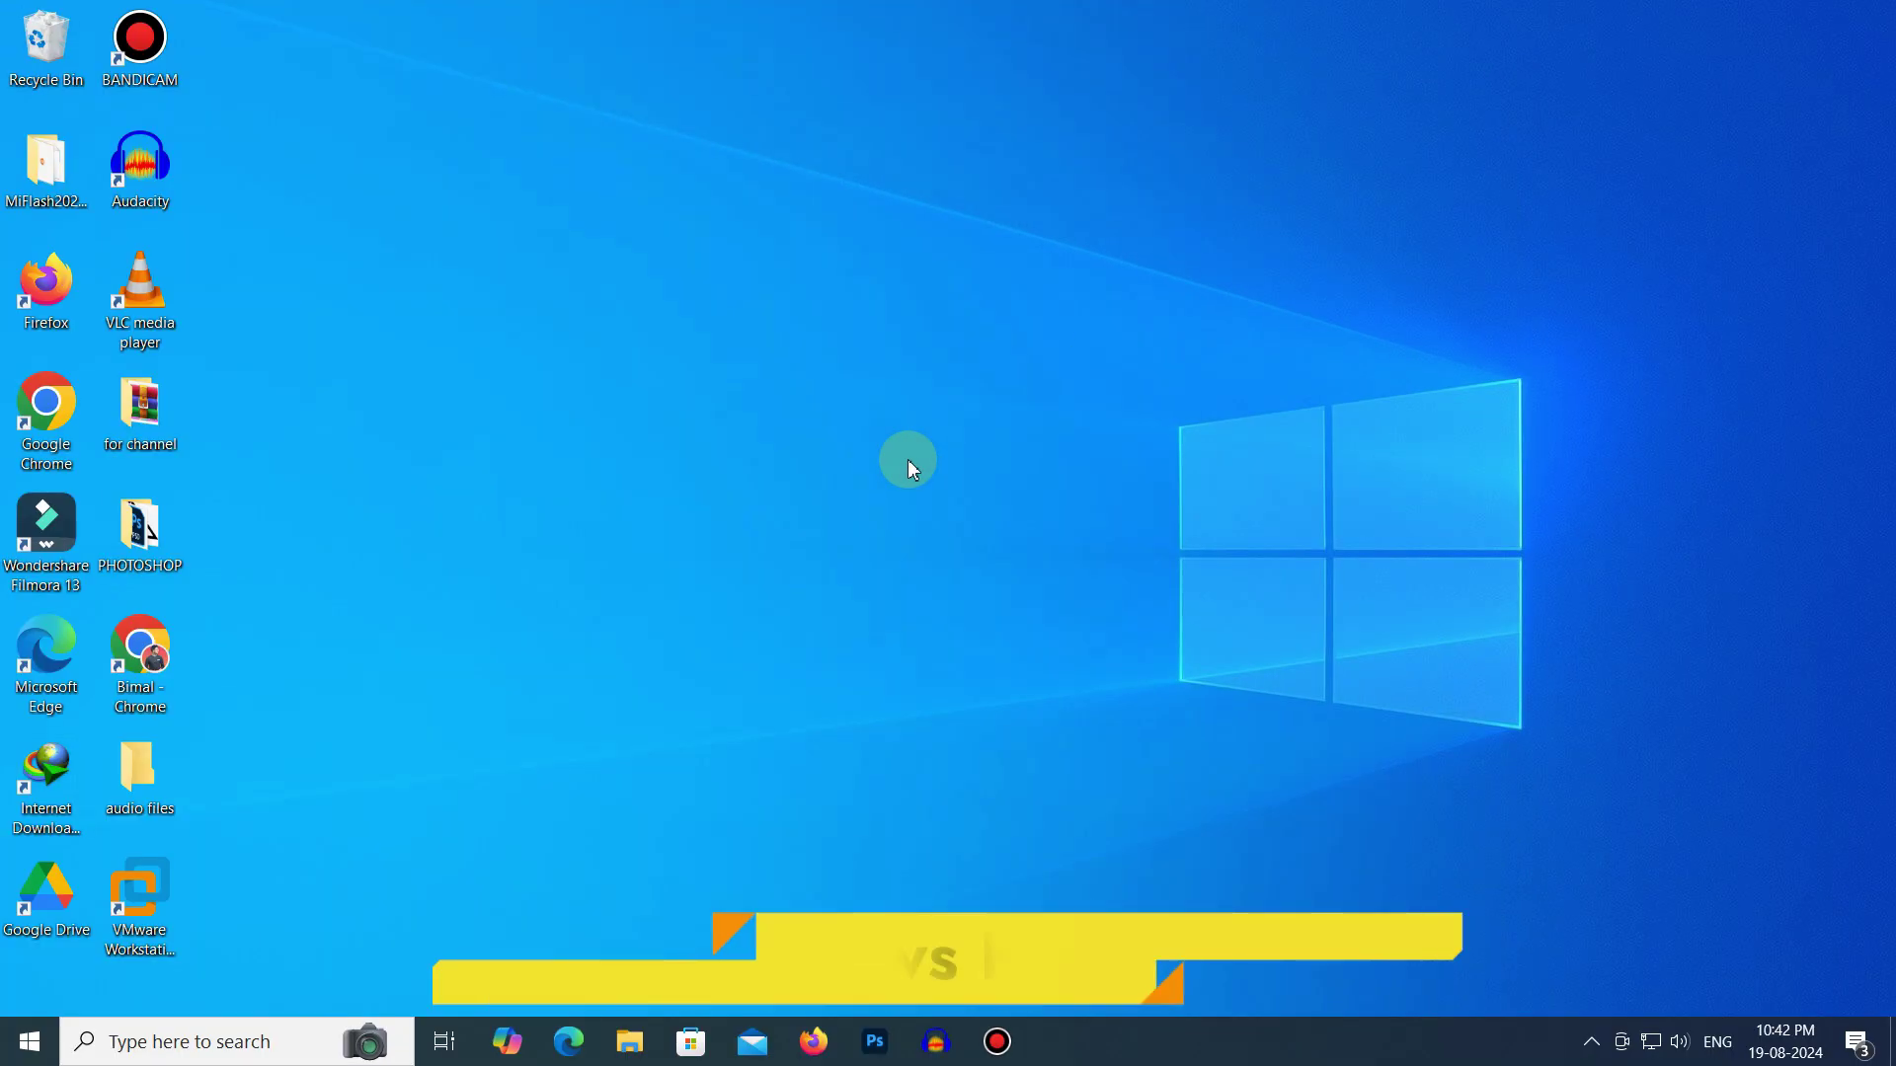
Step: Open the user's local AppData Temp folder by running "%temp%" from the Run dialog
key(super+r)
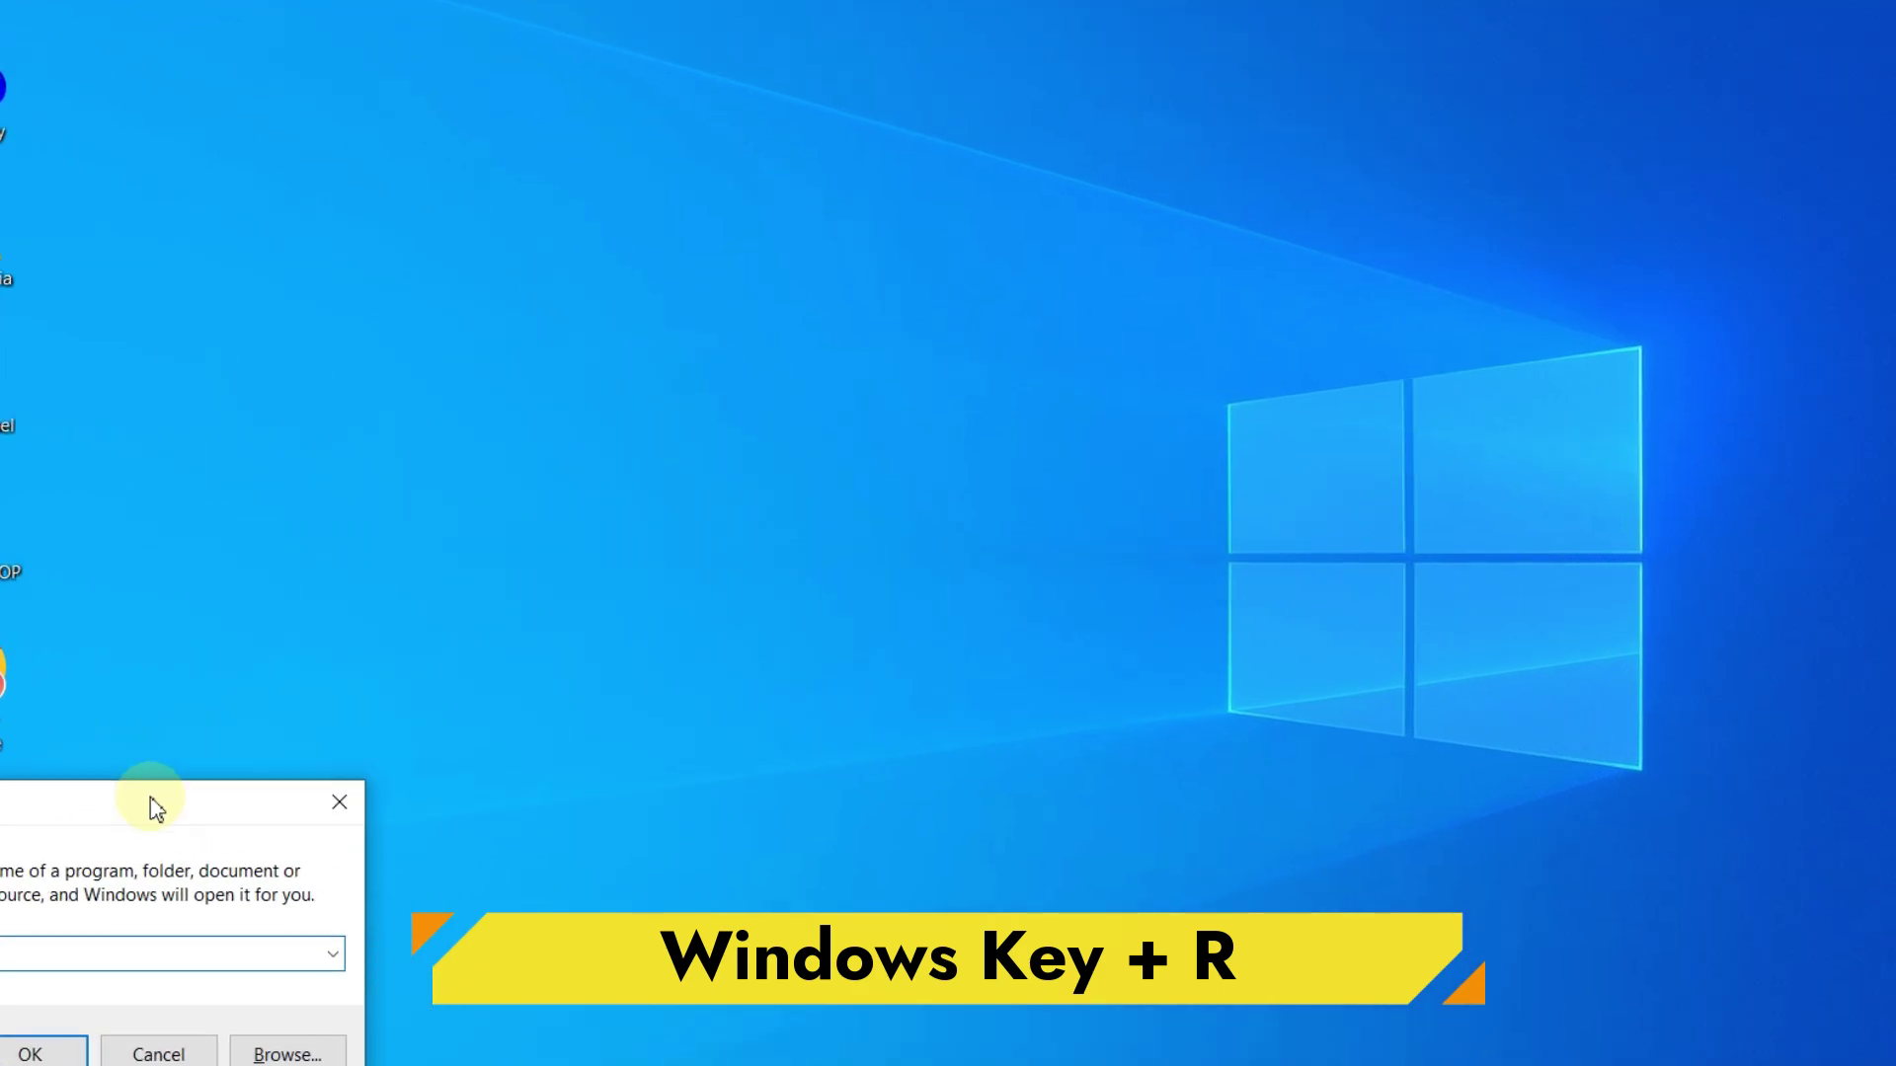
drag(298, 762, 1013, 336)
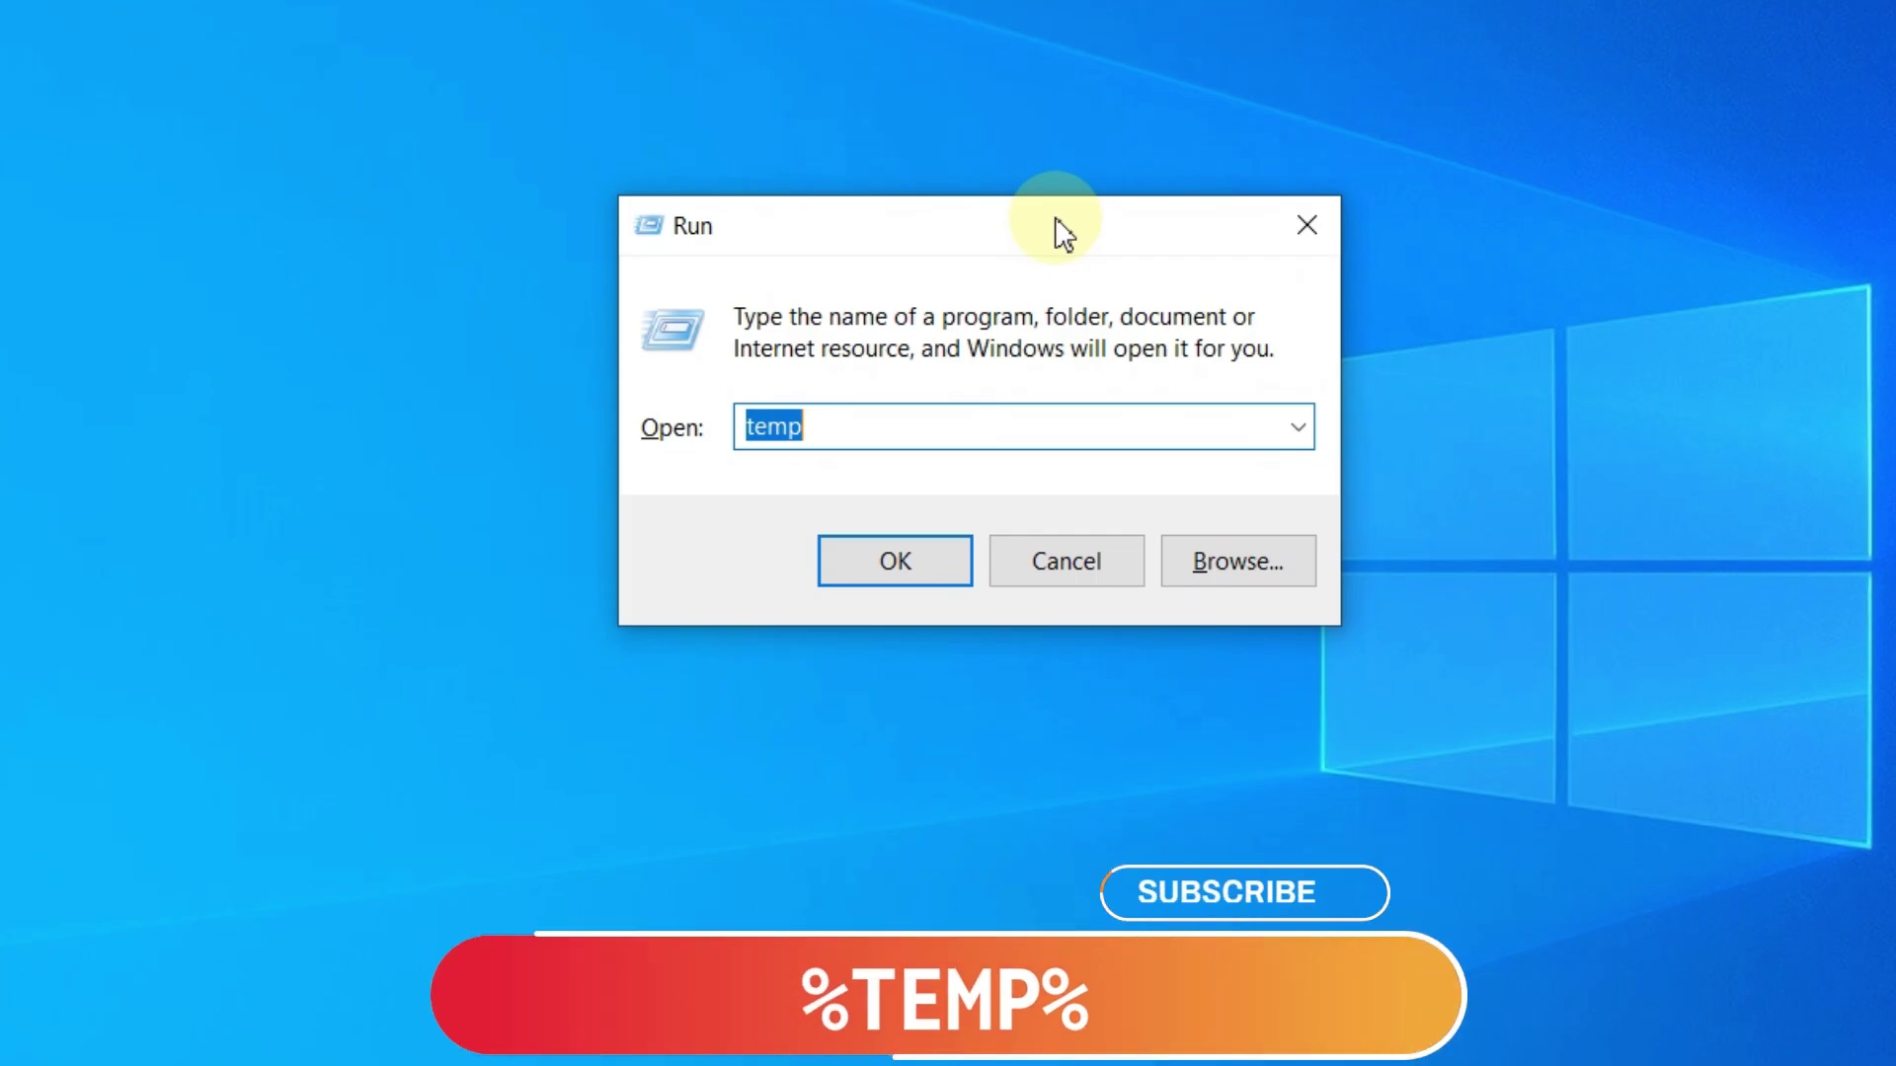
text(%temp)
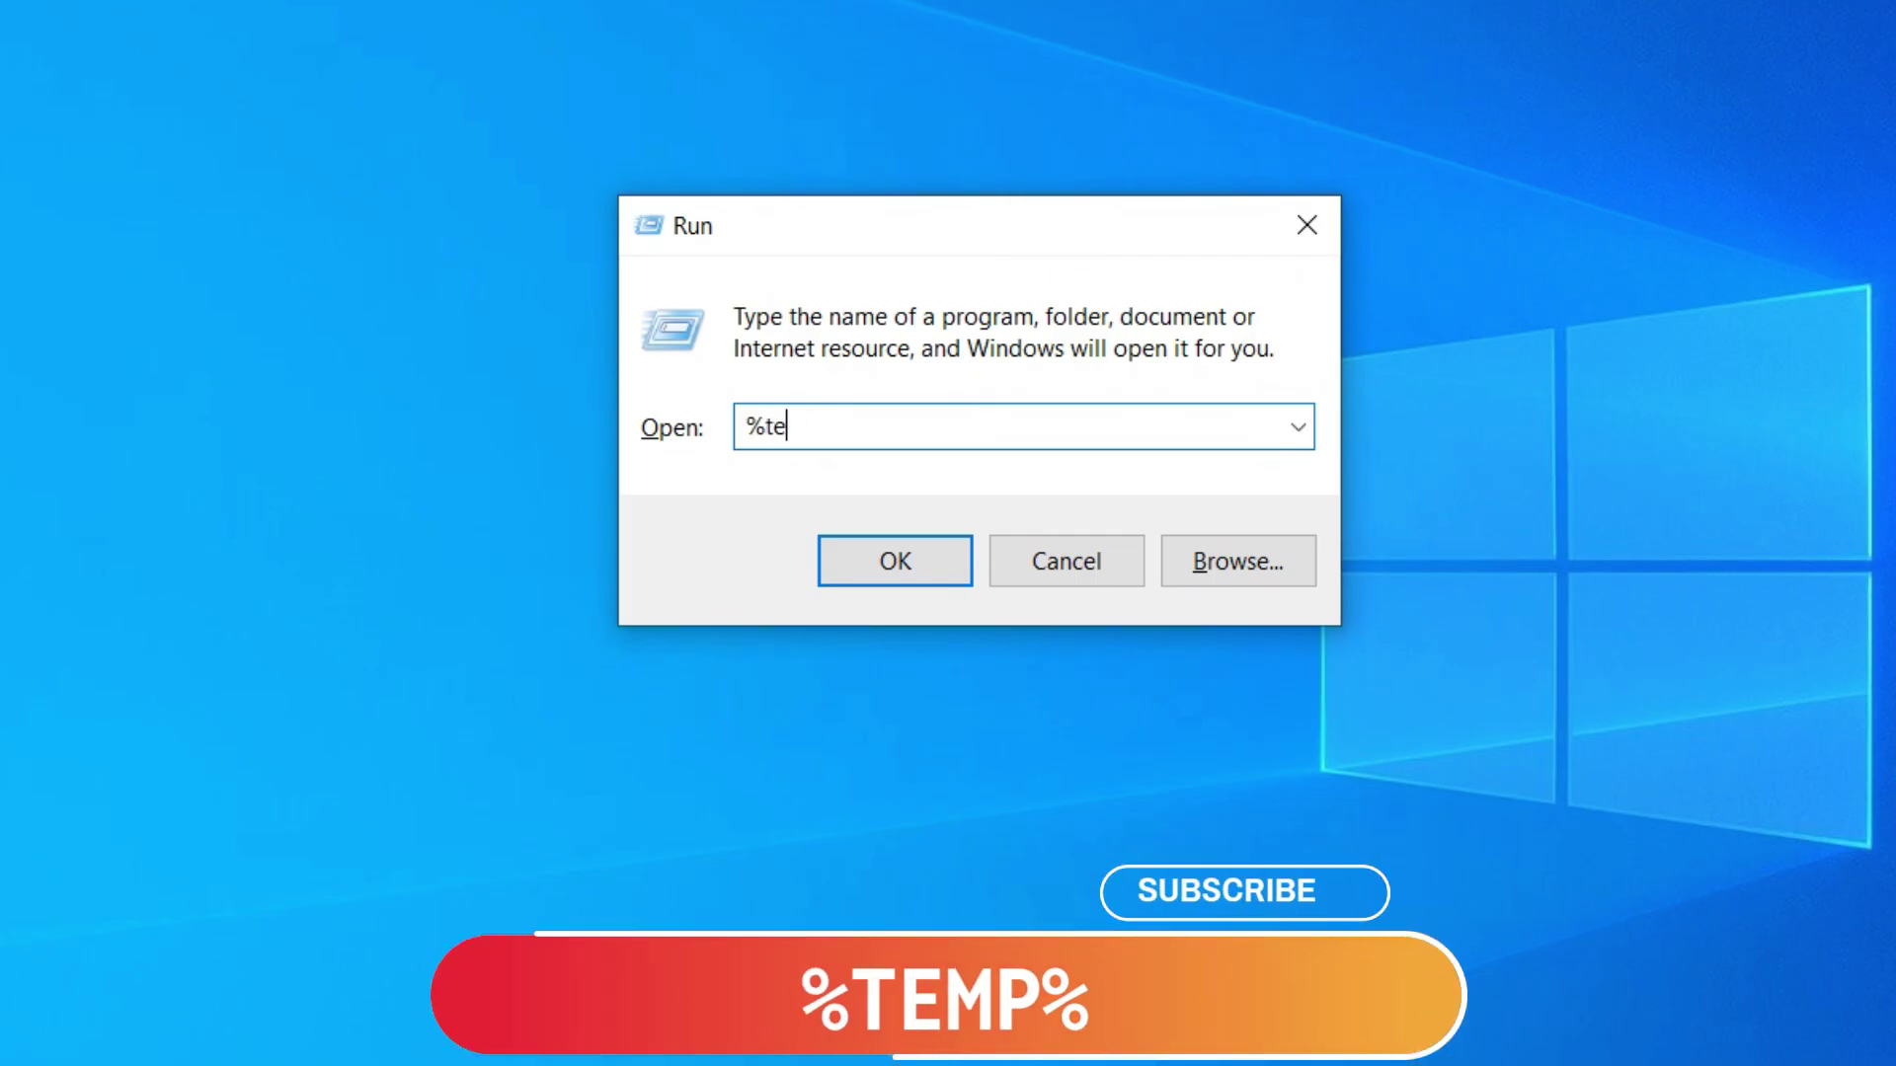
text(%)
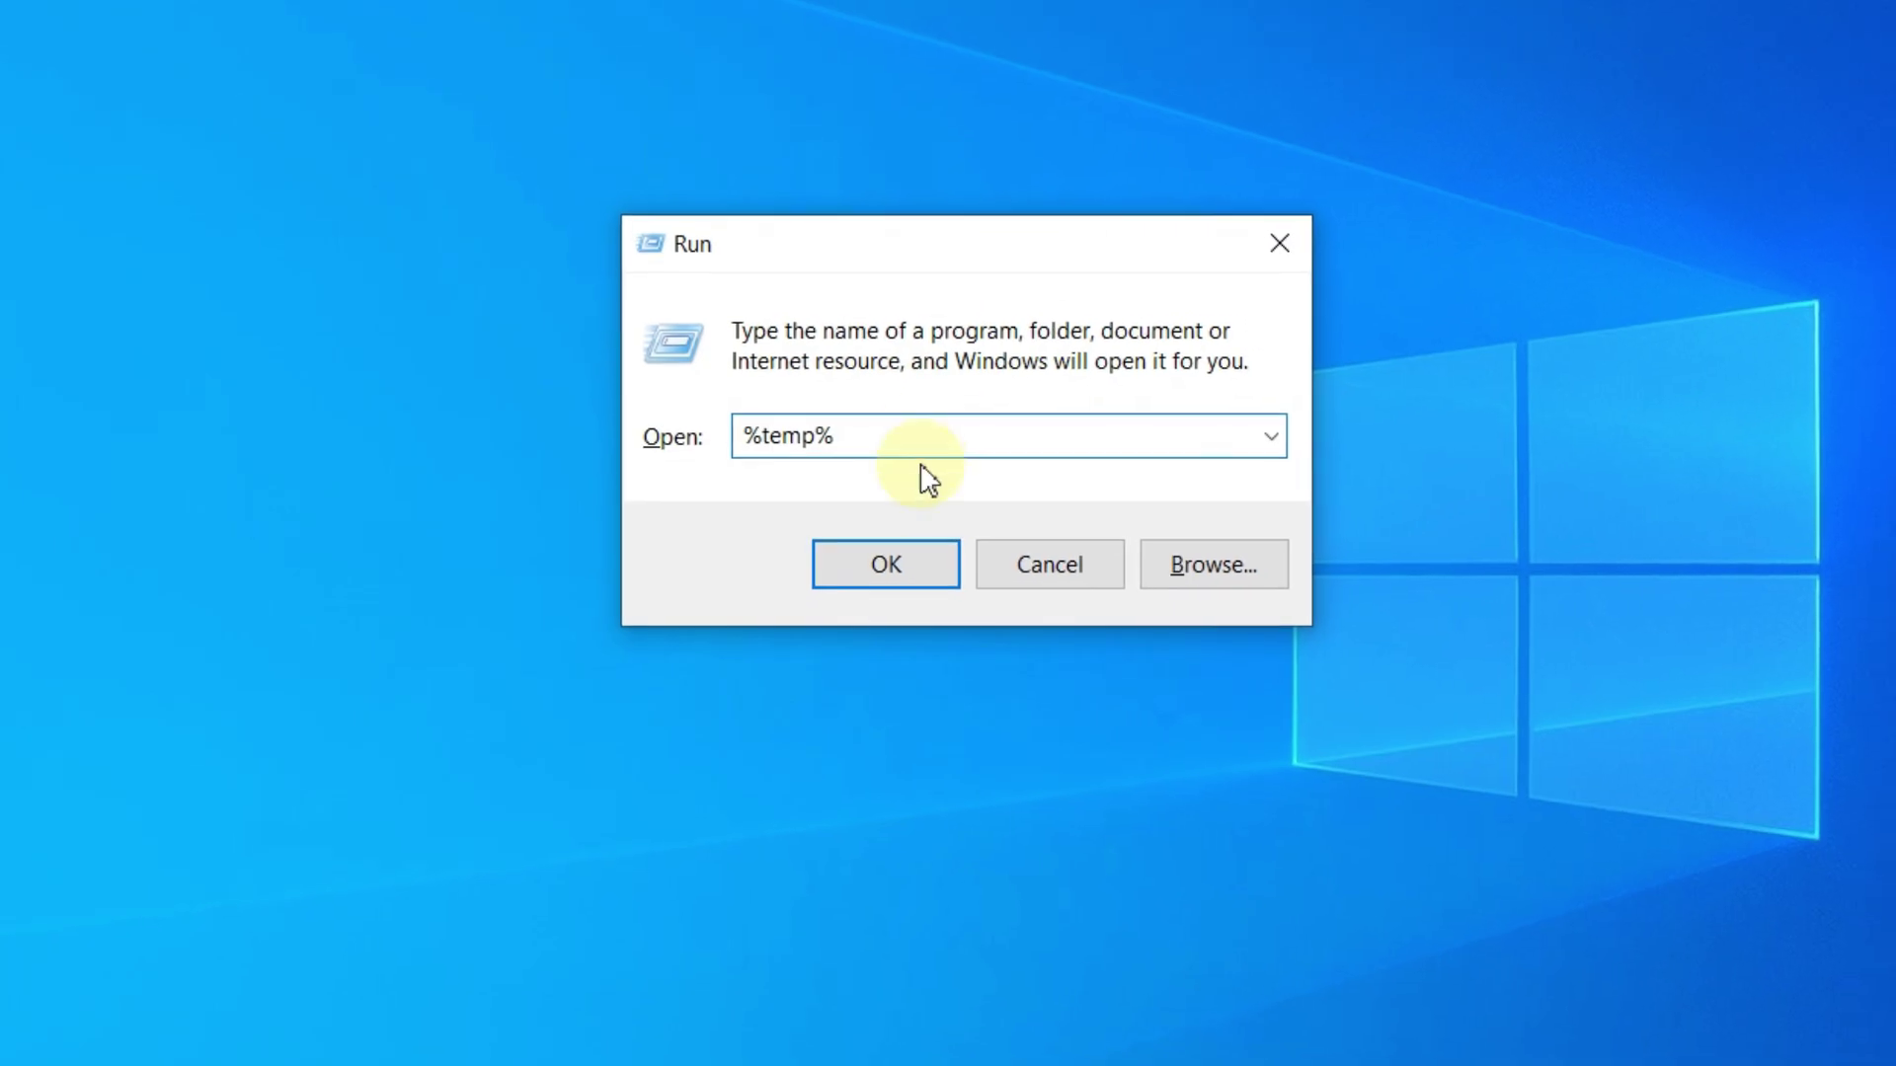
click(894, 561)
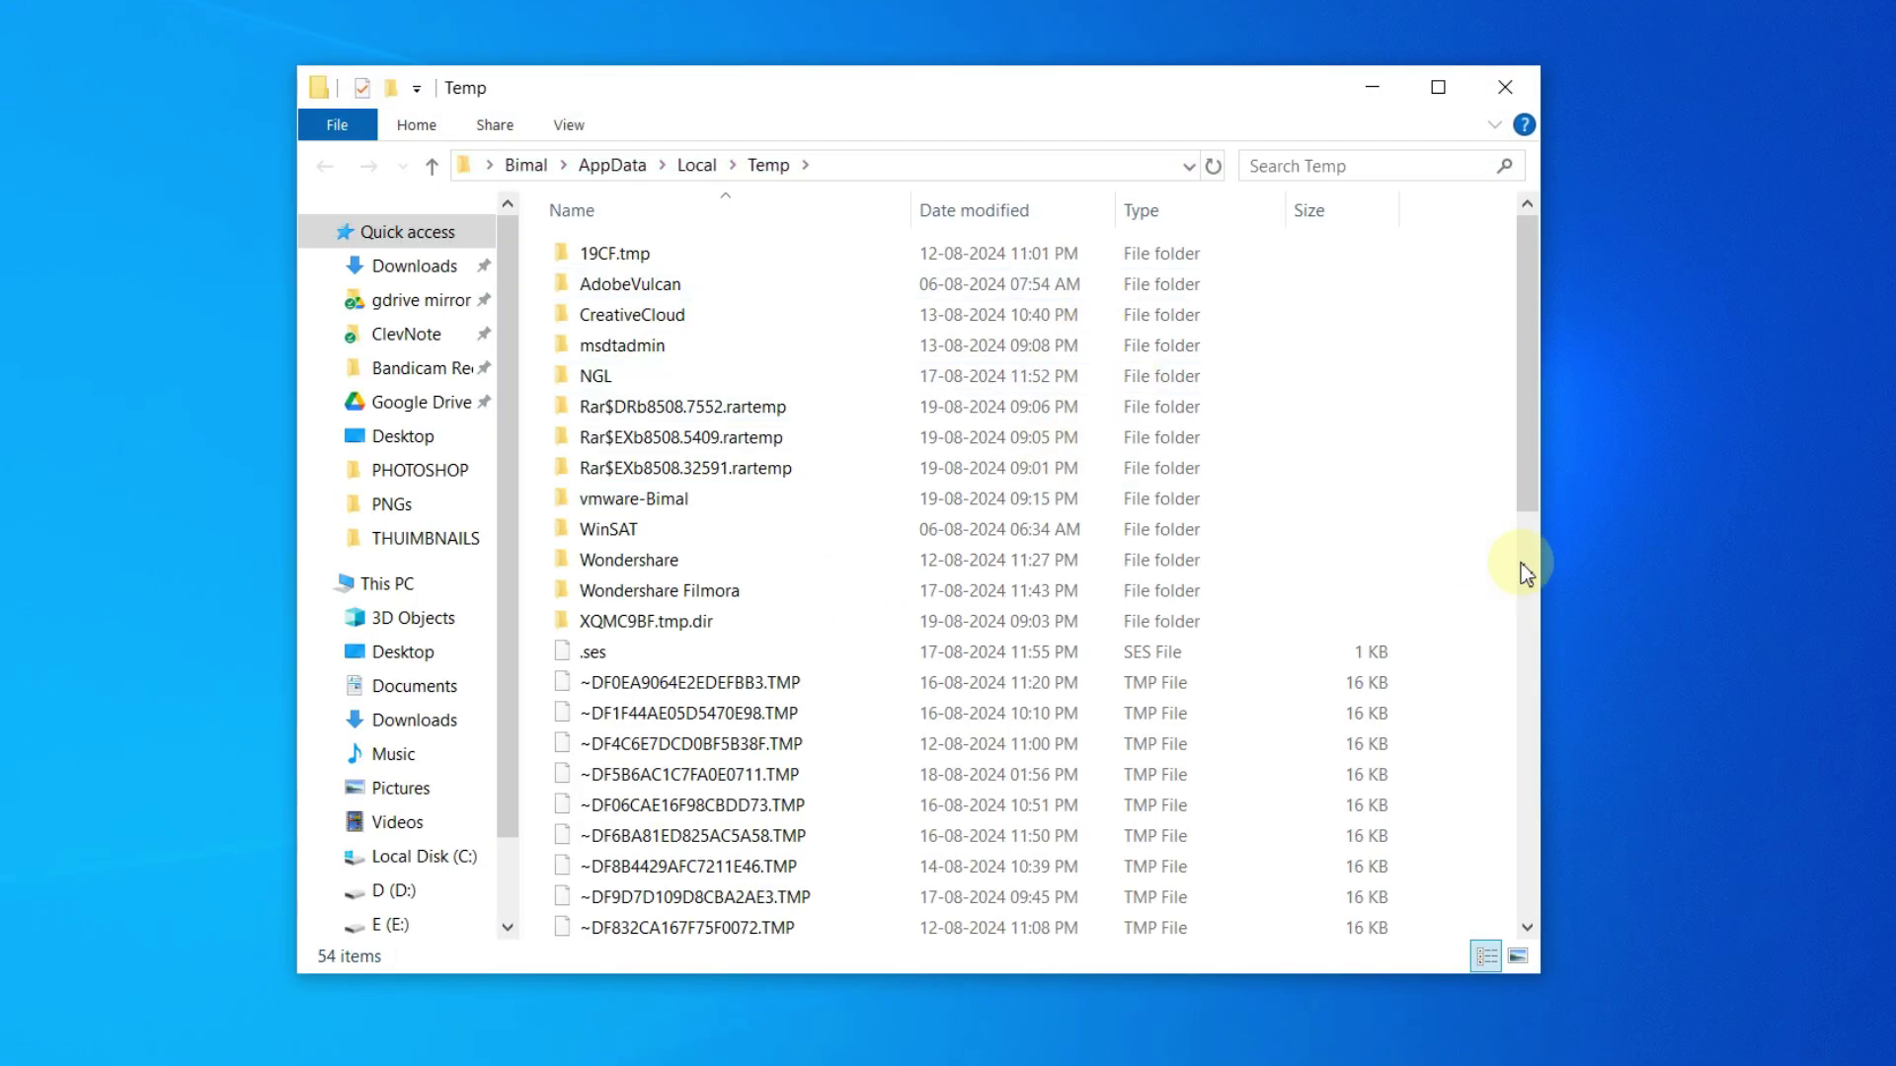
Step: Permanently delete everything in the user's local AppData Temp folder, skipping all current files in use, and close the folder window
click(983, 691)
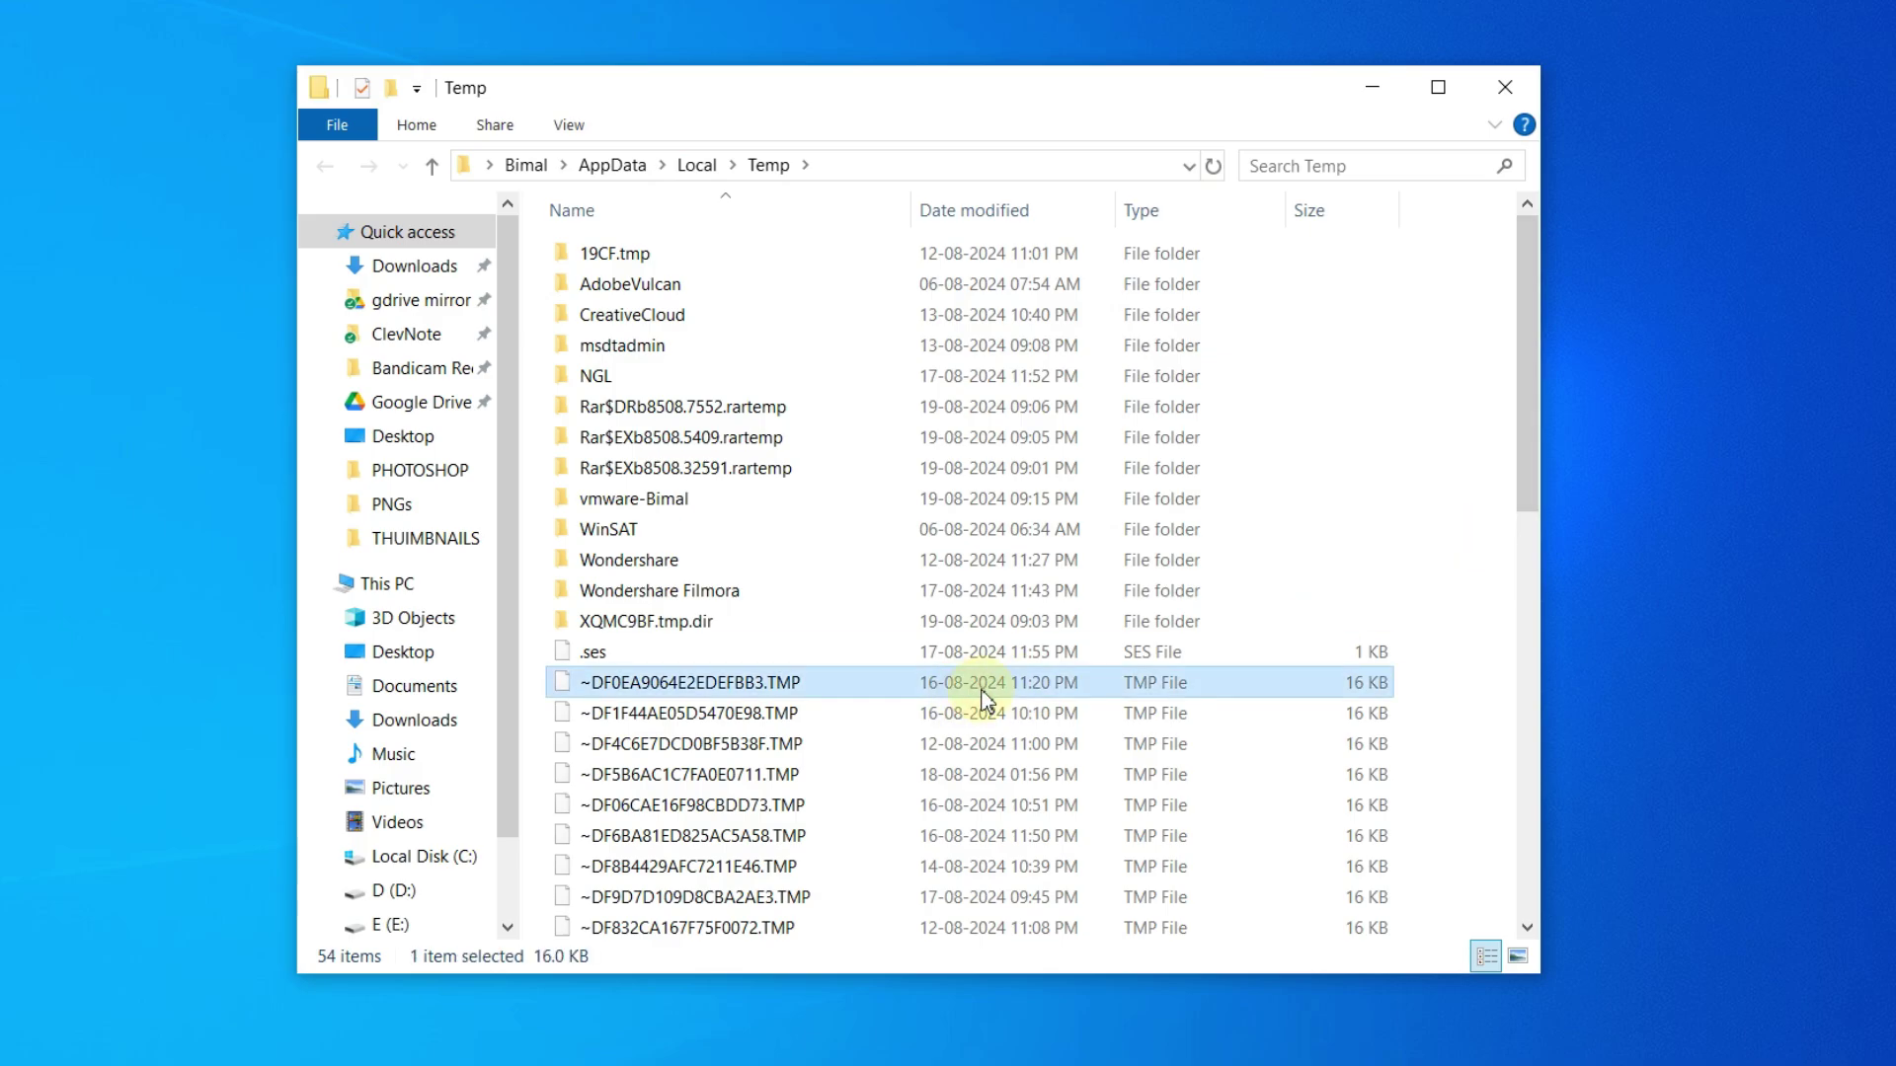
key(ctrl+a)
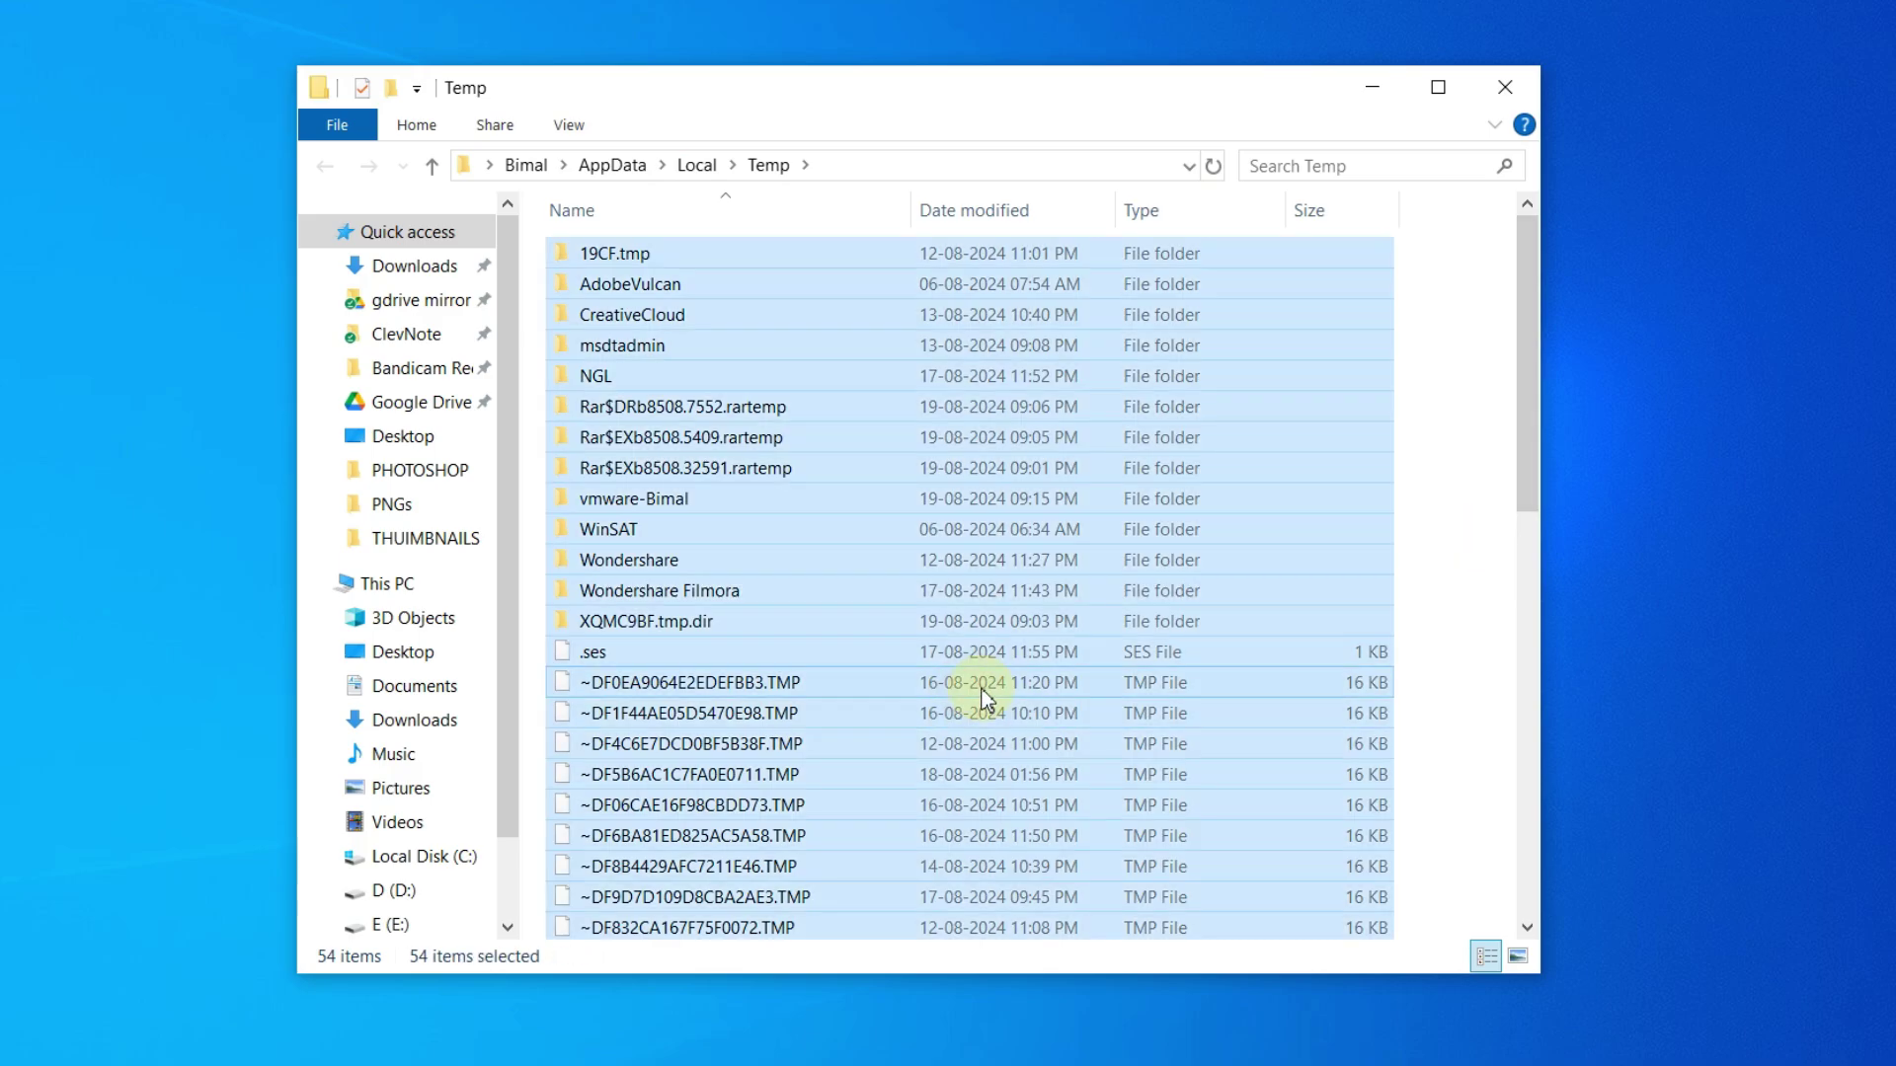
key(shift+Delete)
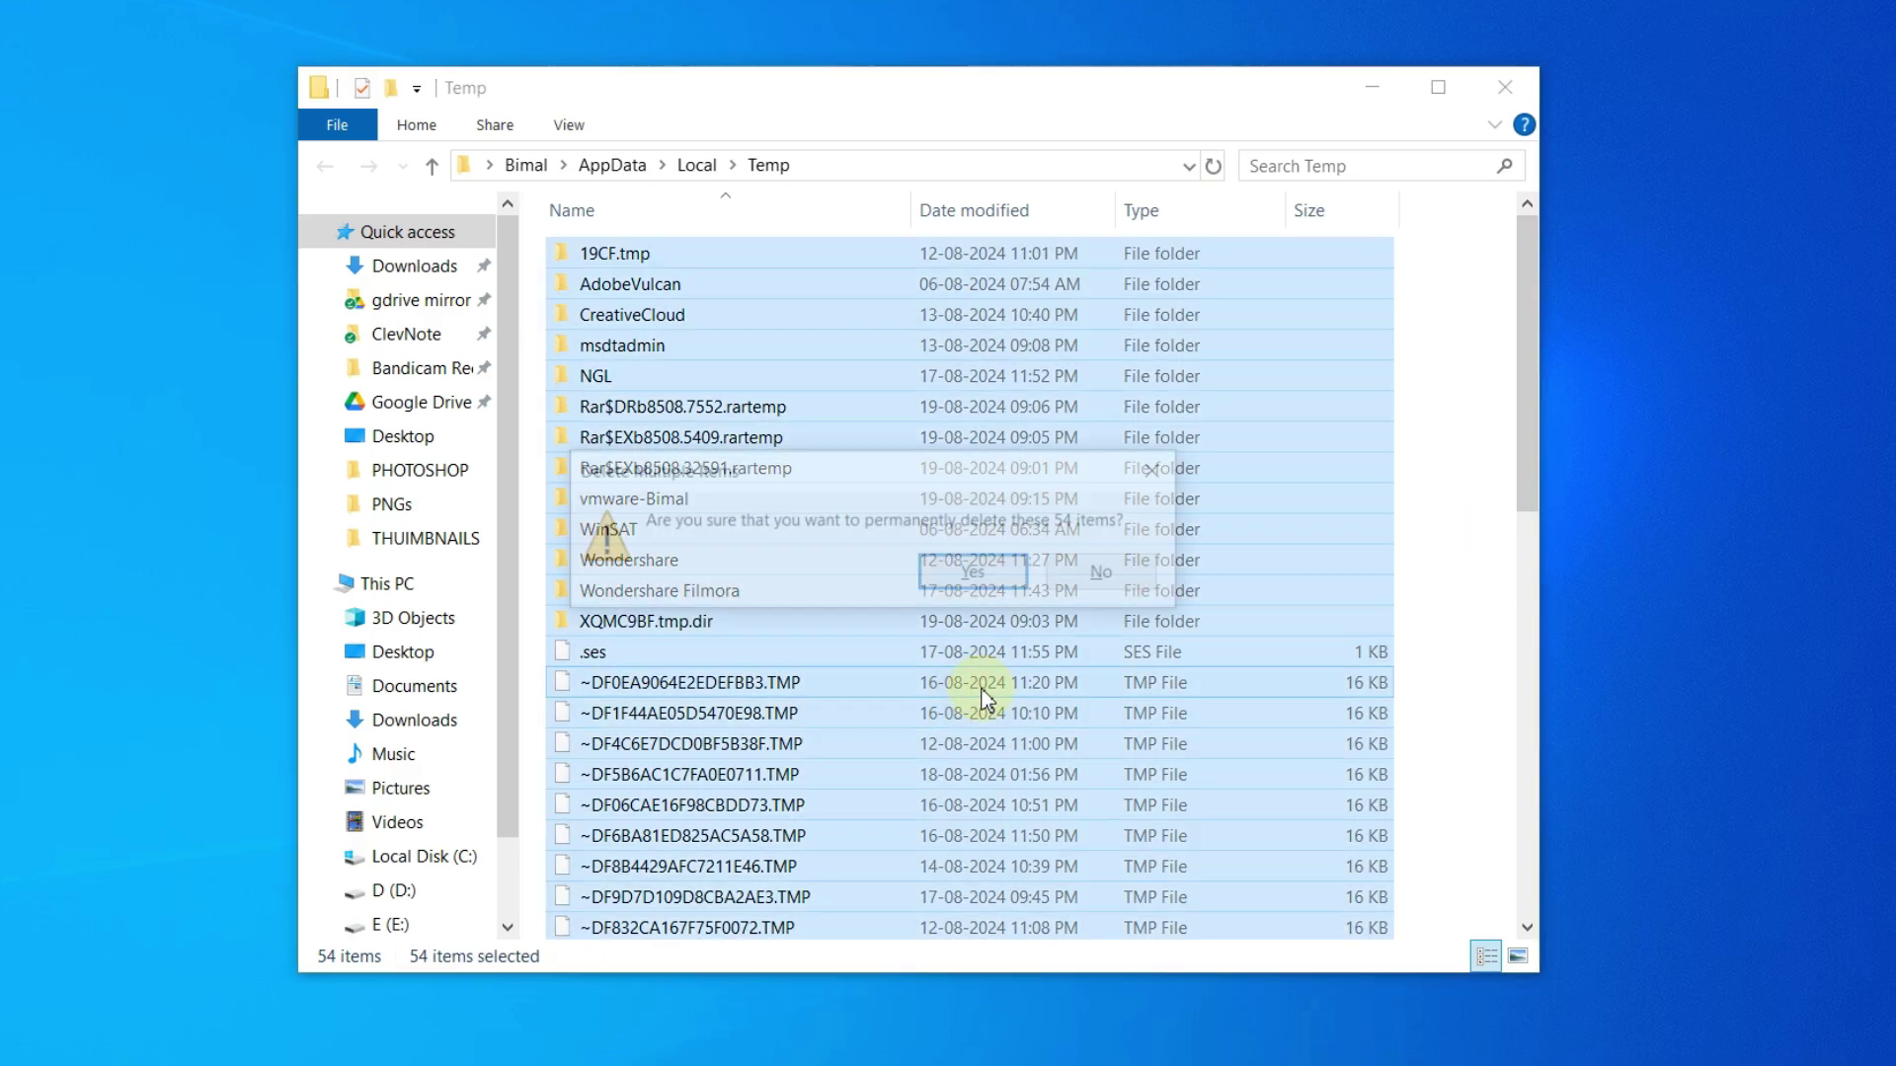
click(993, 578)
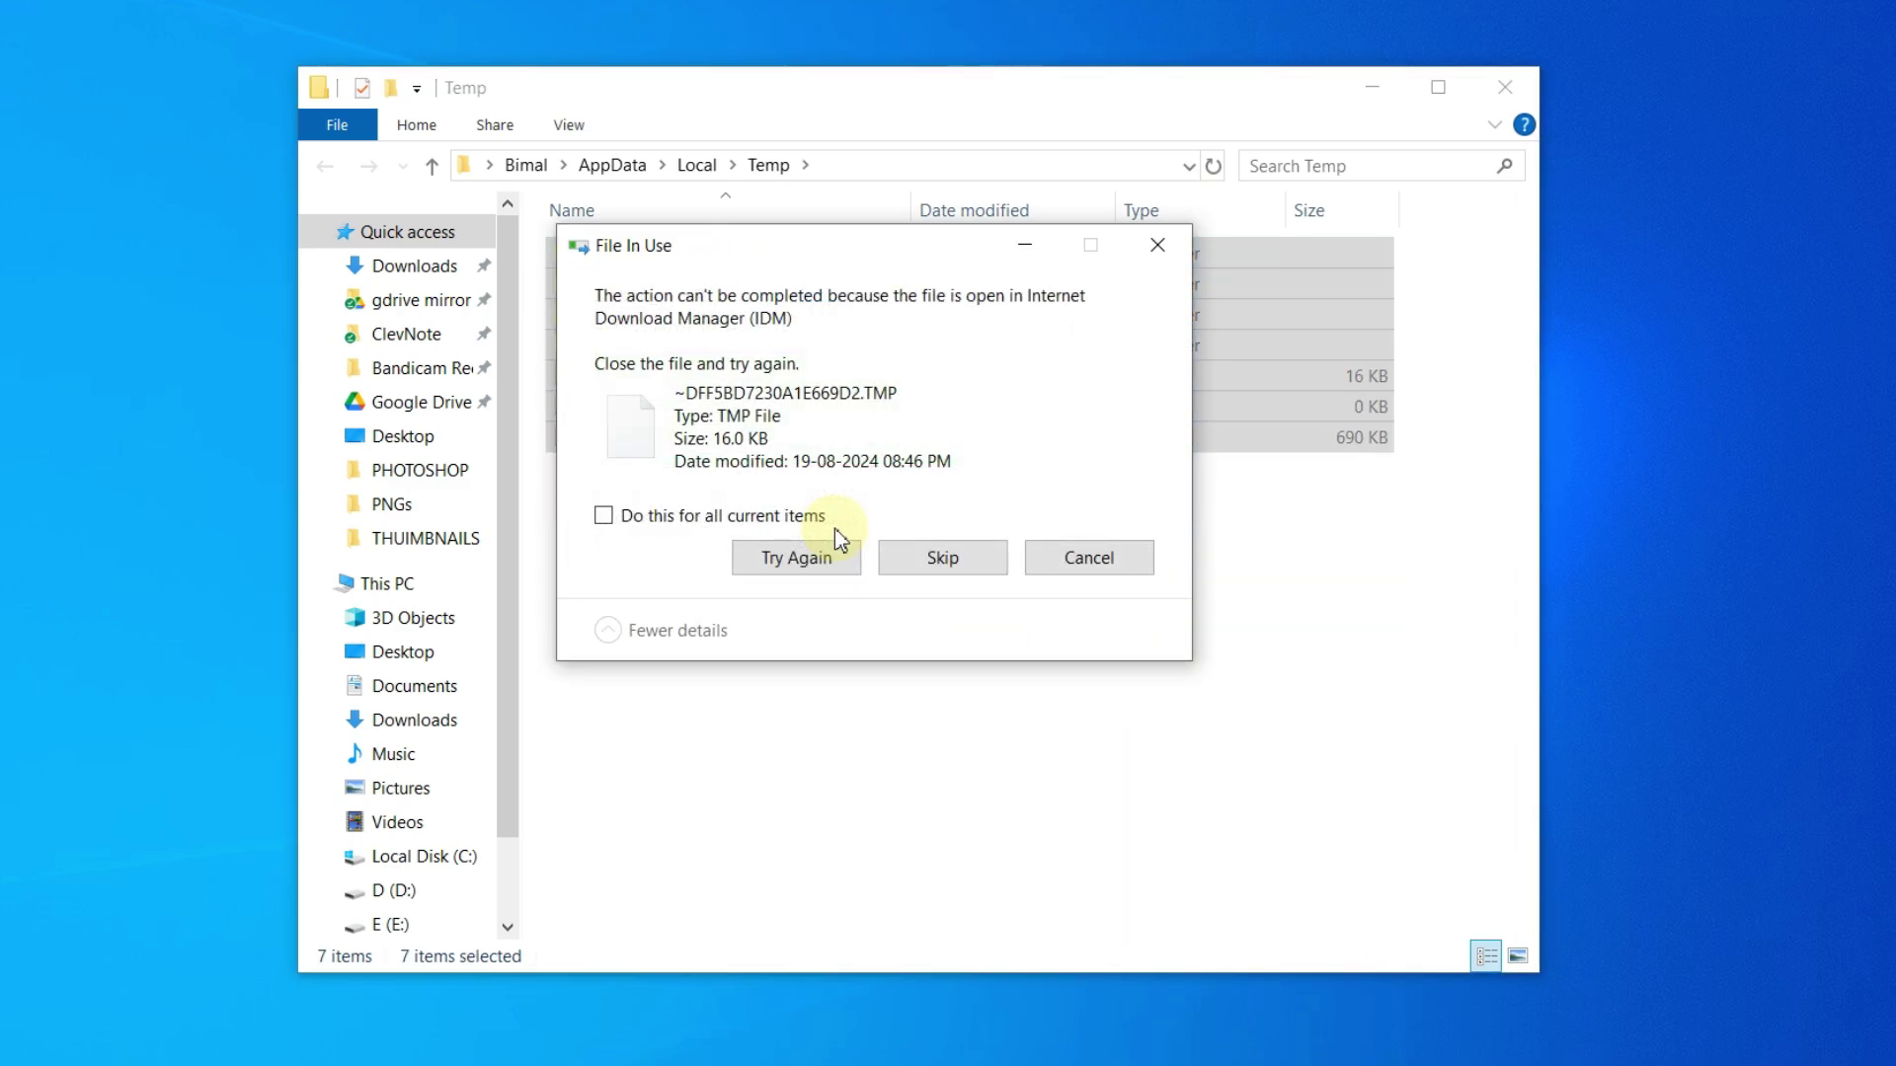
click(683, 521)
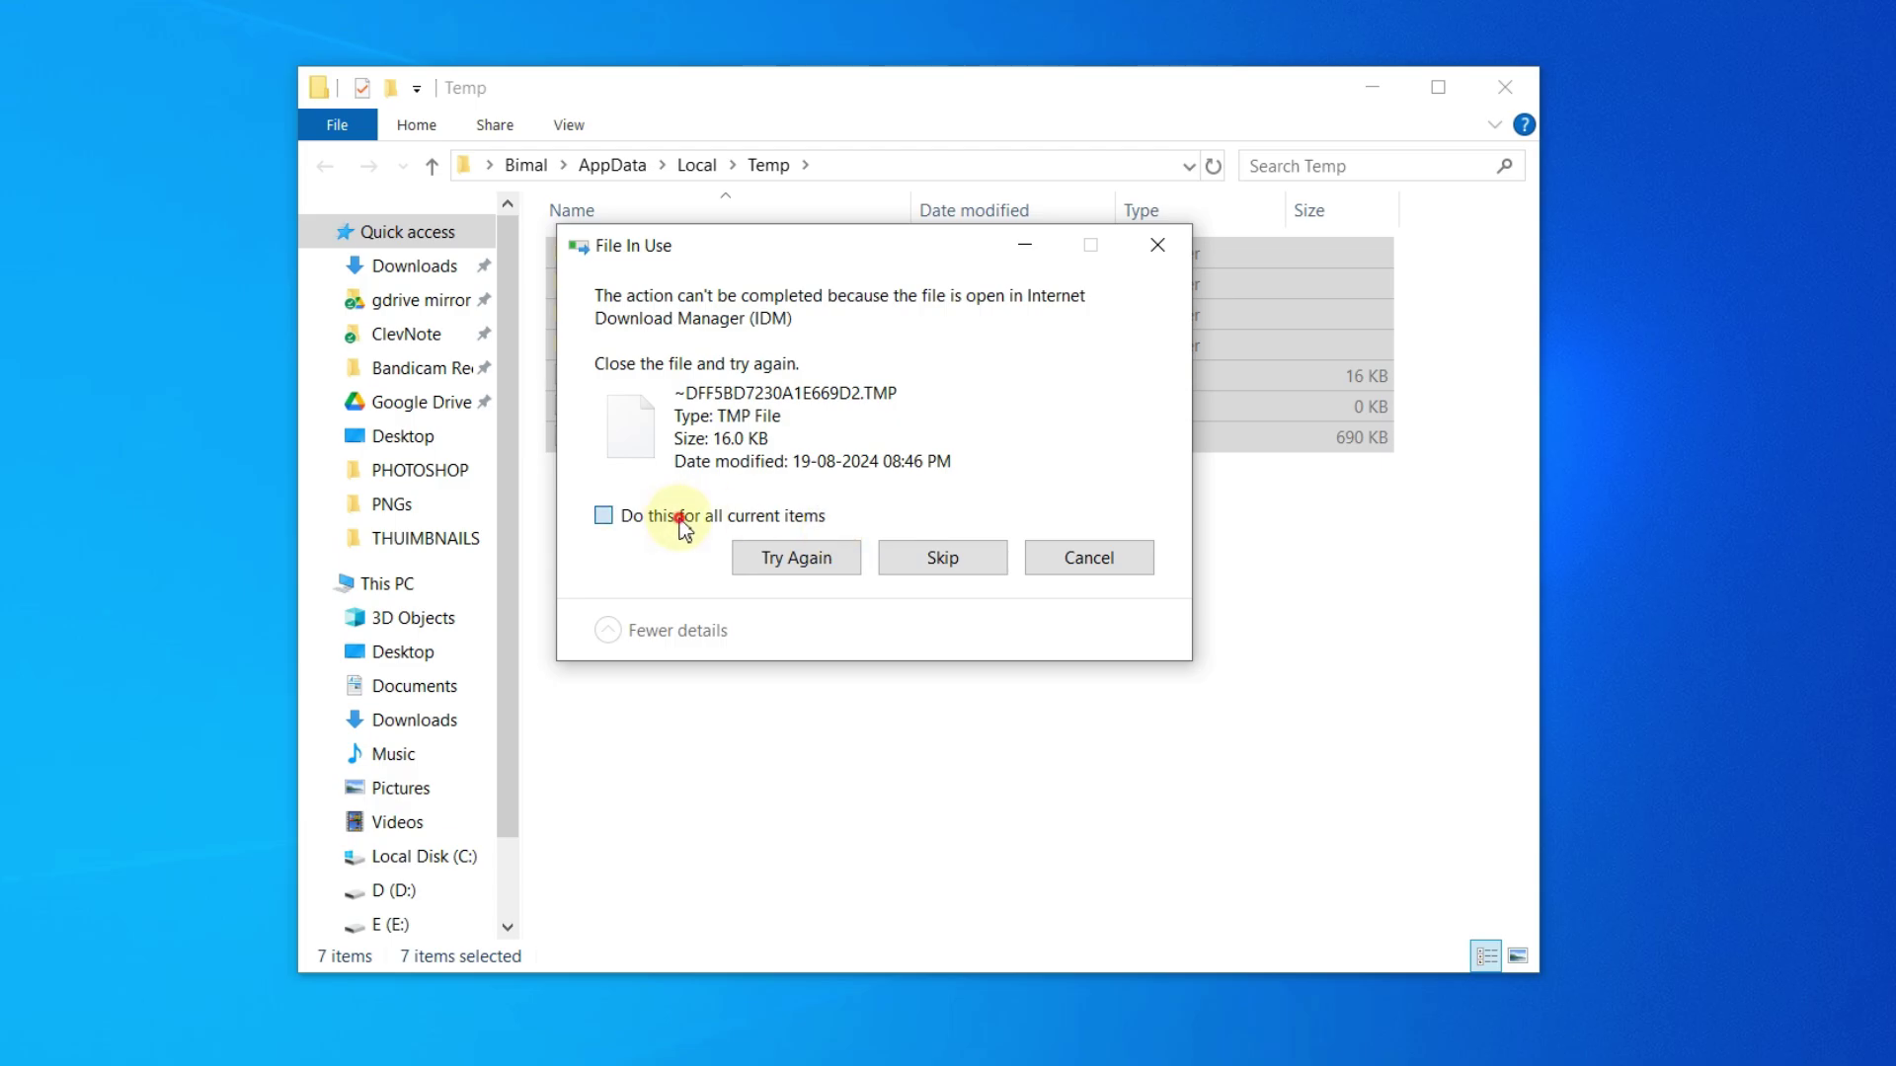
click(918, 556)
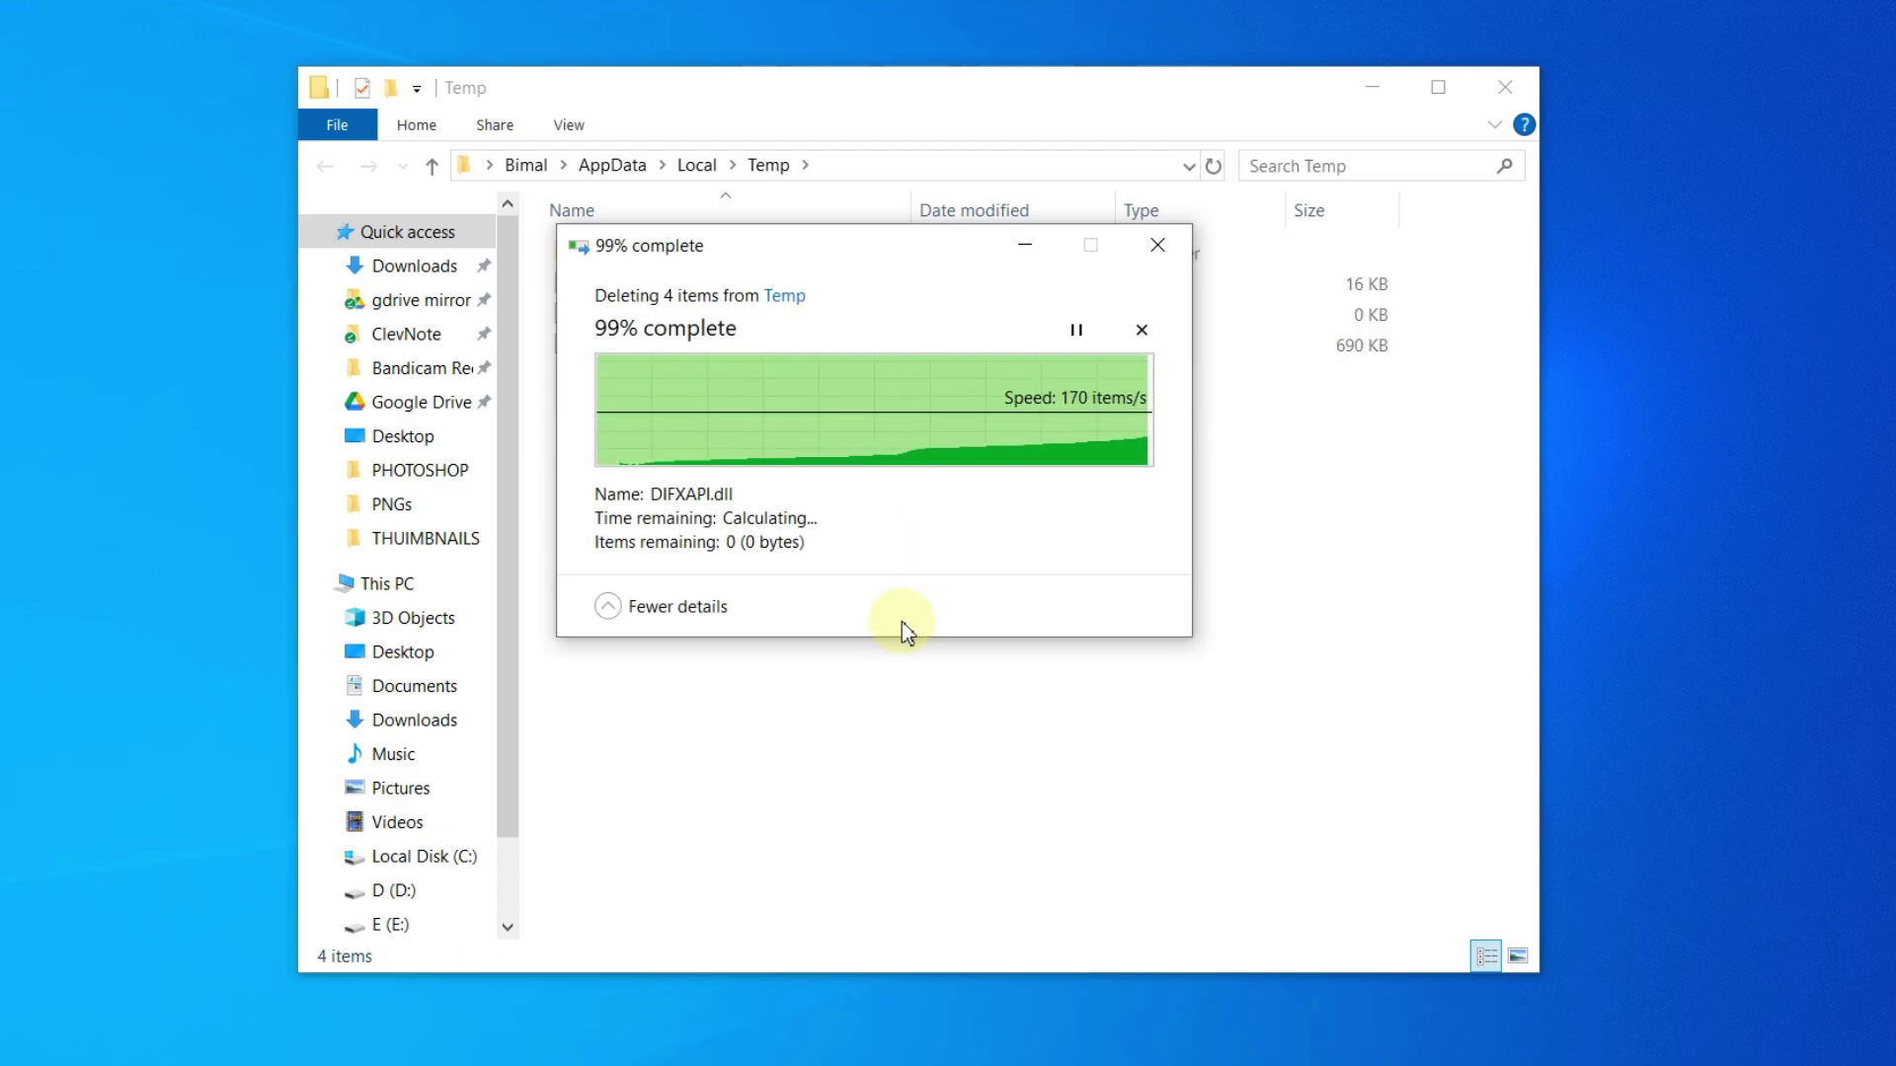
click(1505, 89)
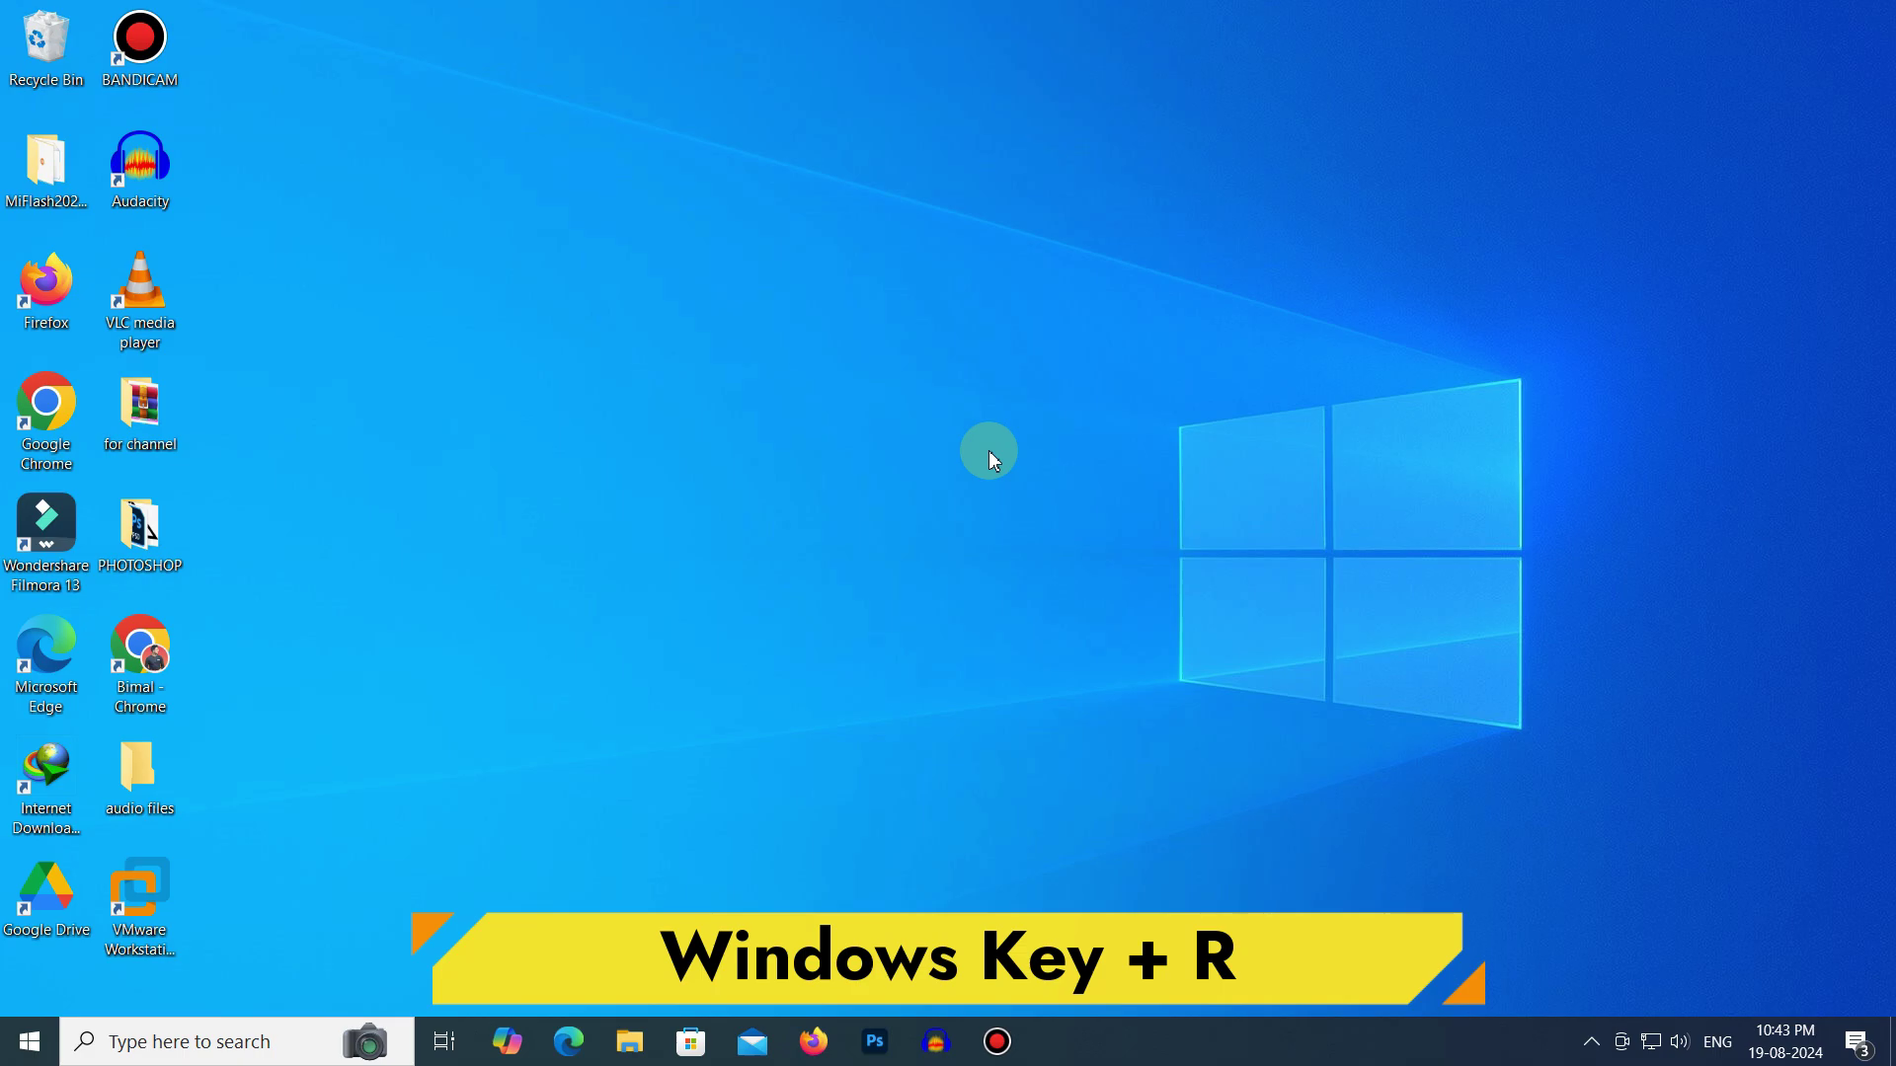
Step: Open the Disk Clean-up utility by running "cleanmgr" from the Run dialog
key(super+r)
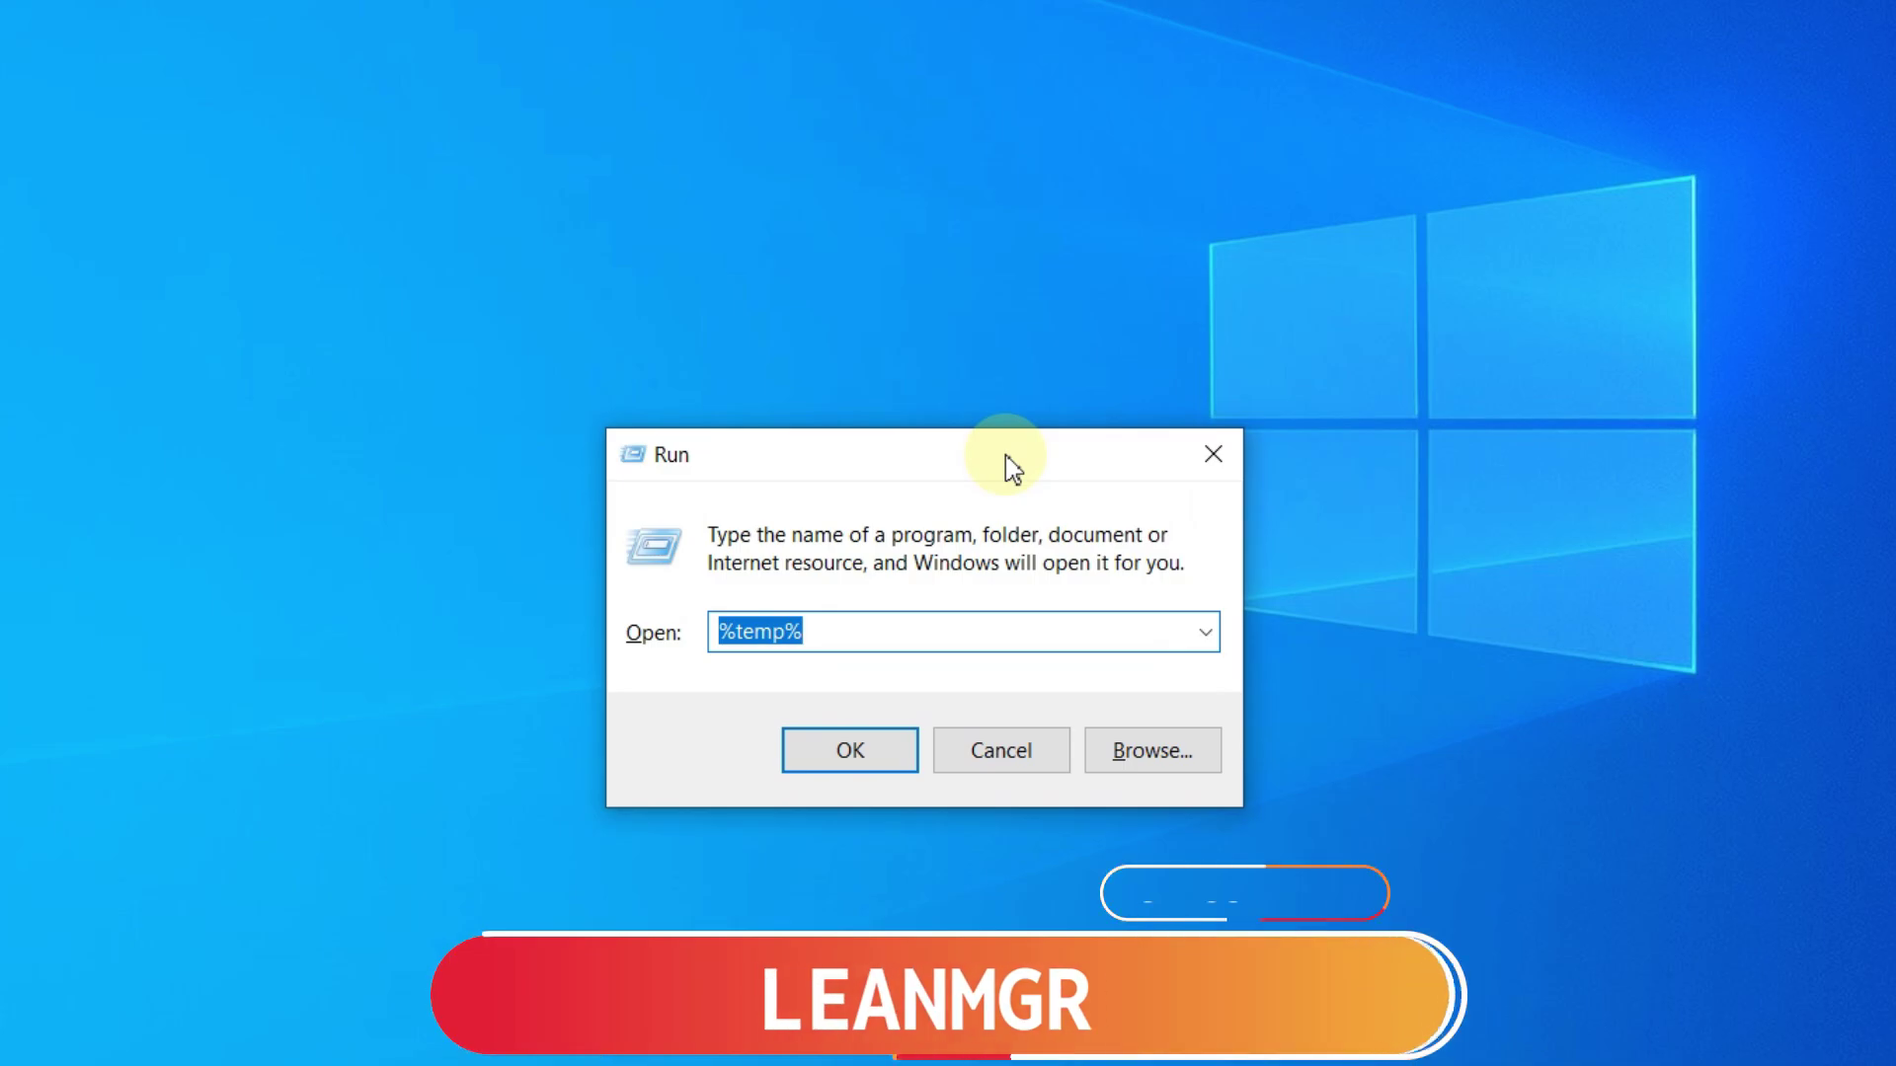
text(clean)
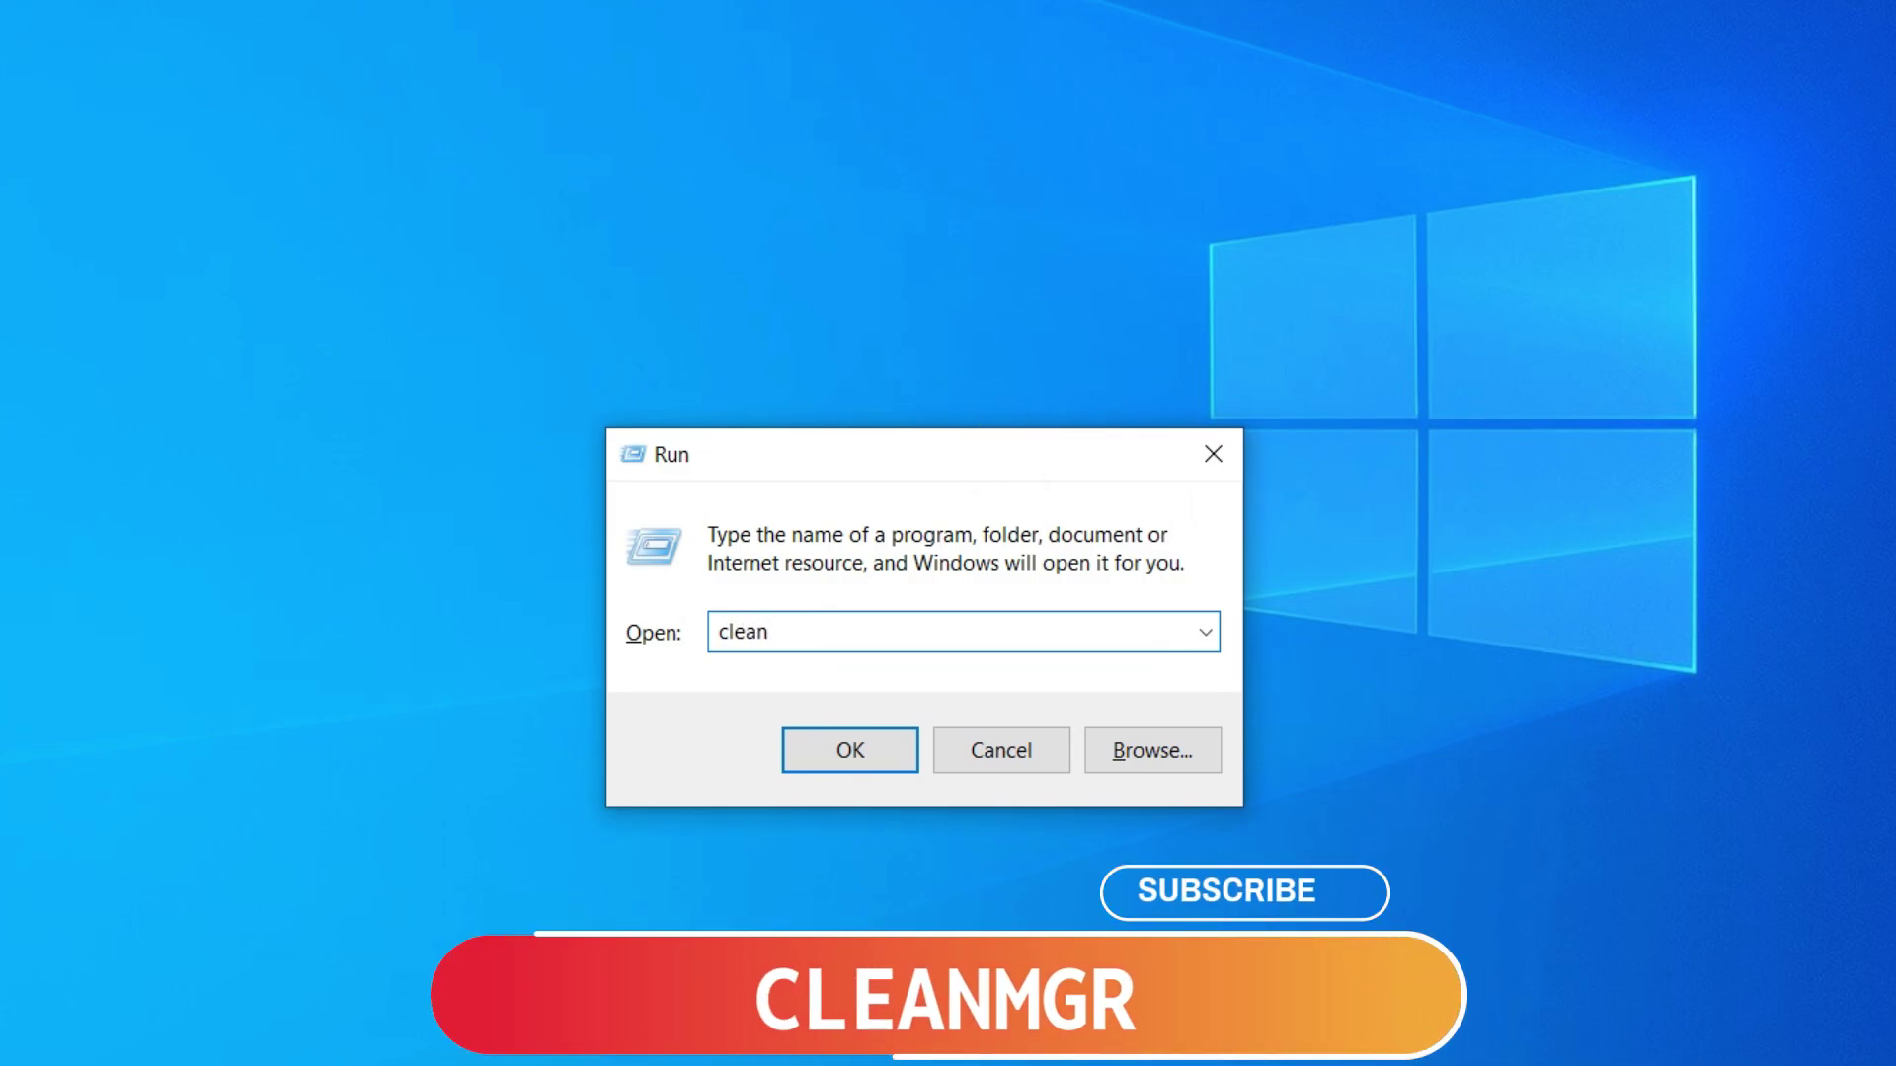
text(mgr)
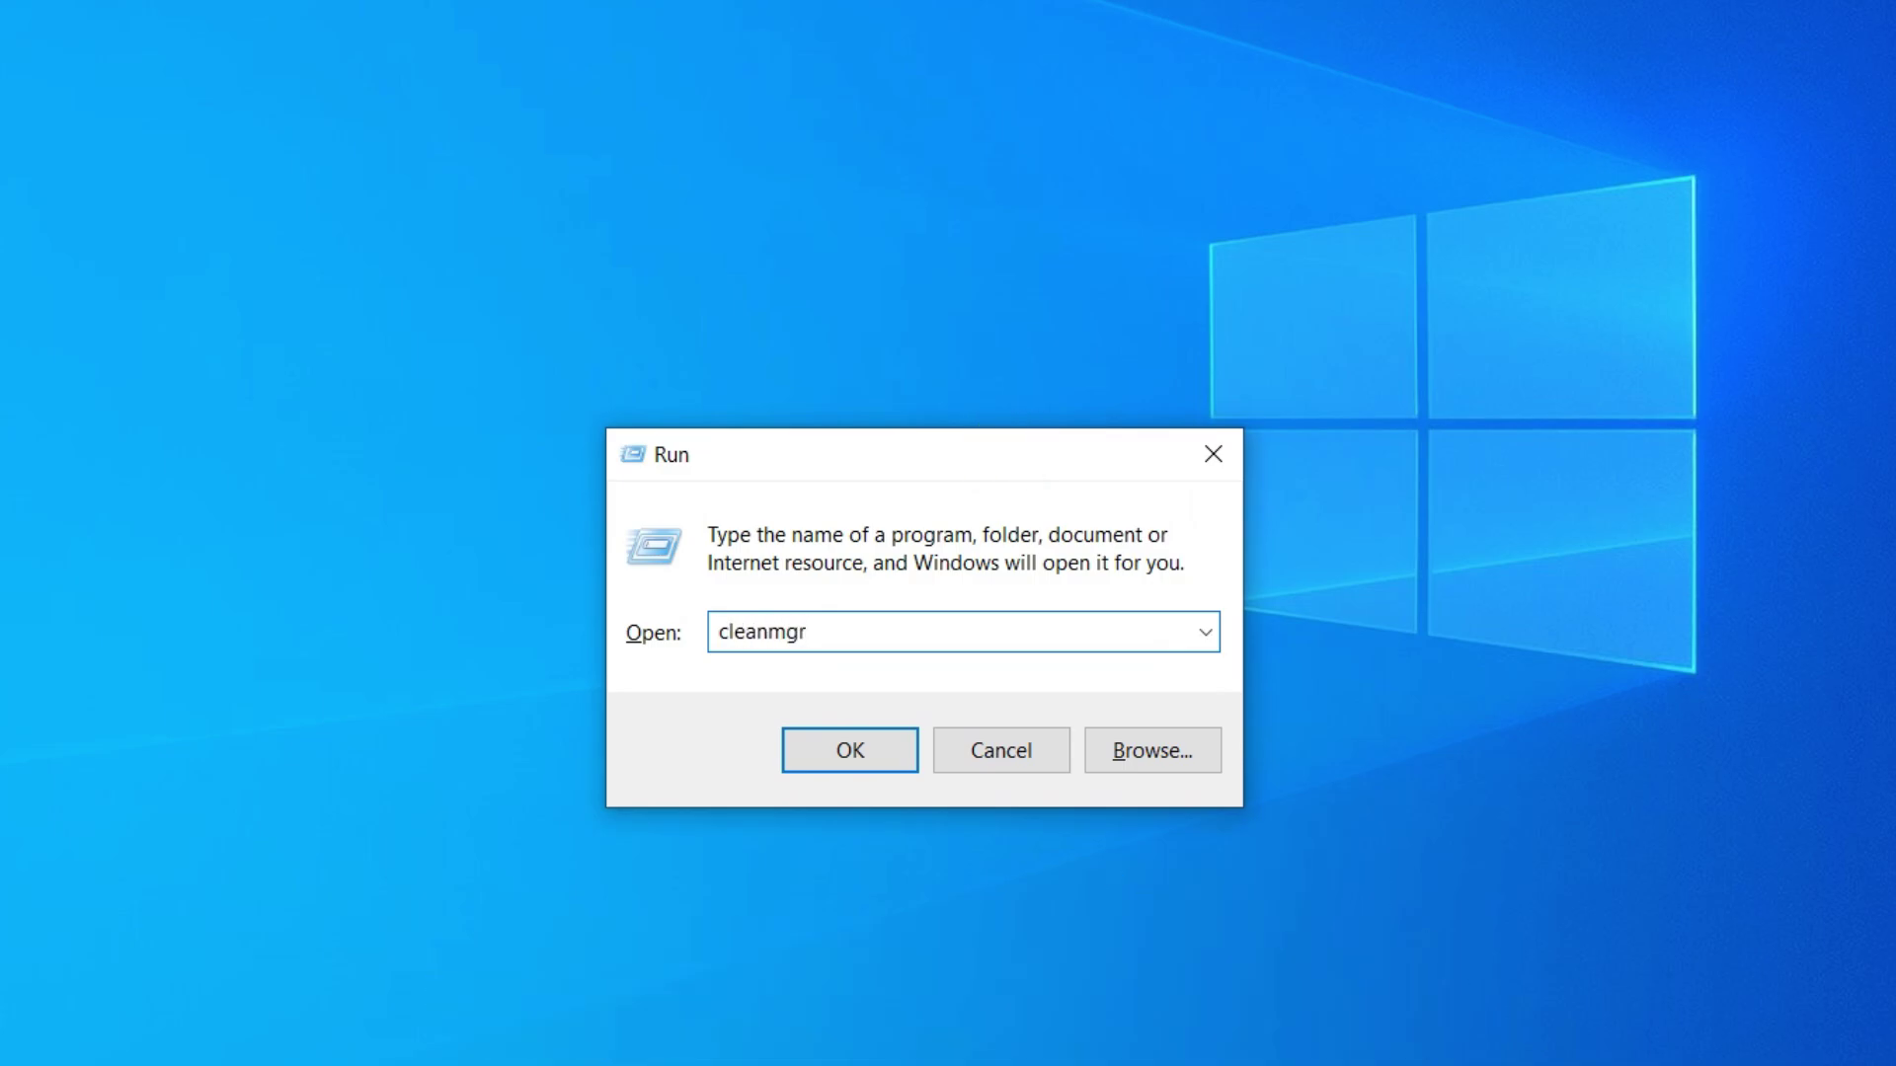
key(Return)
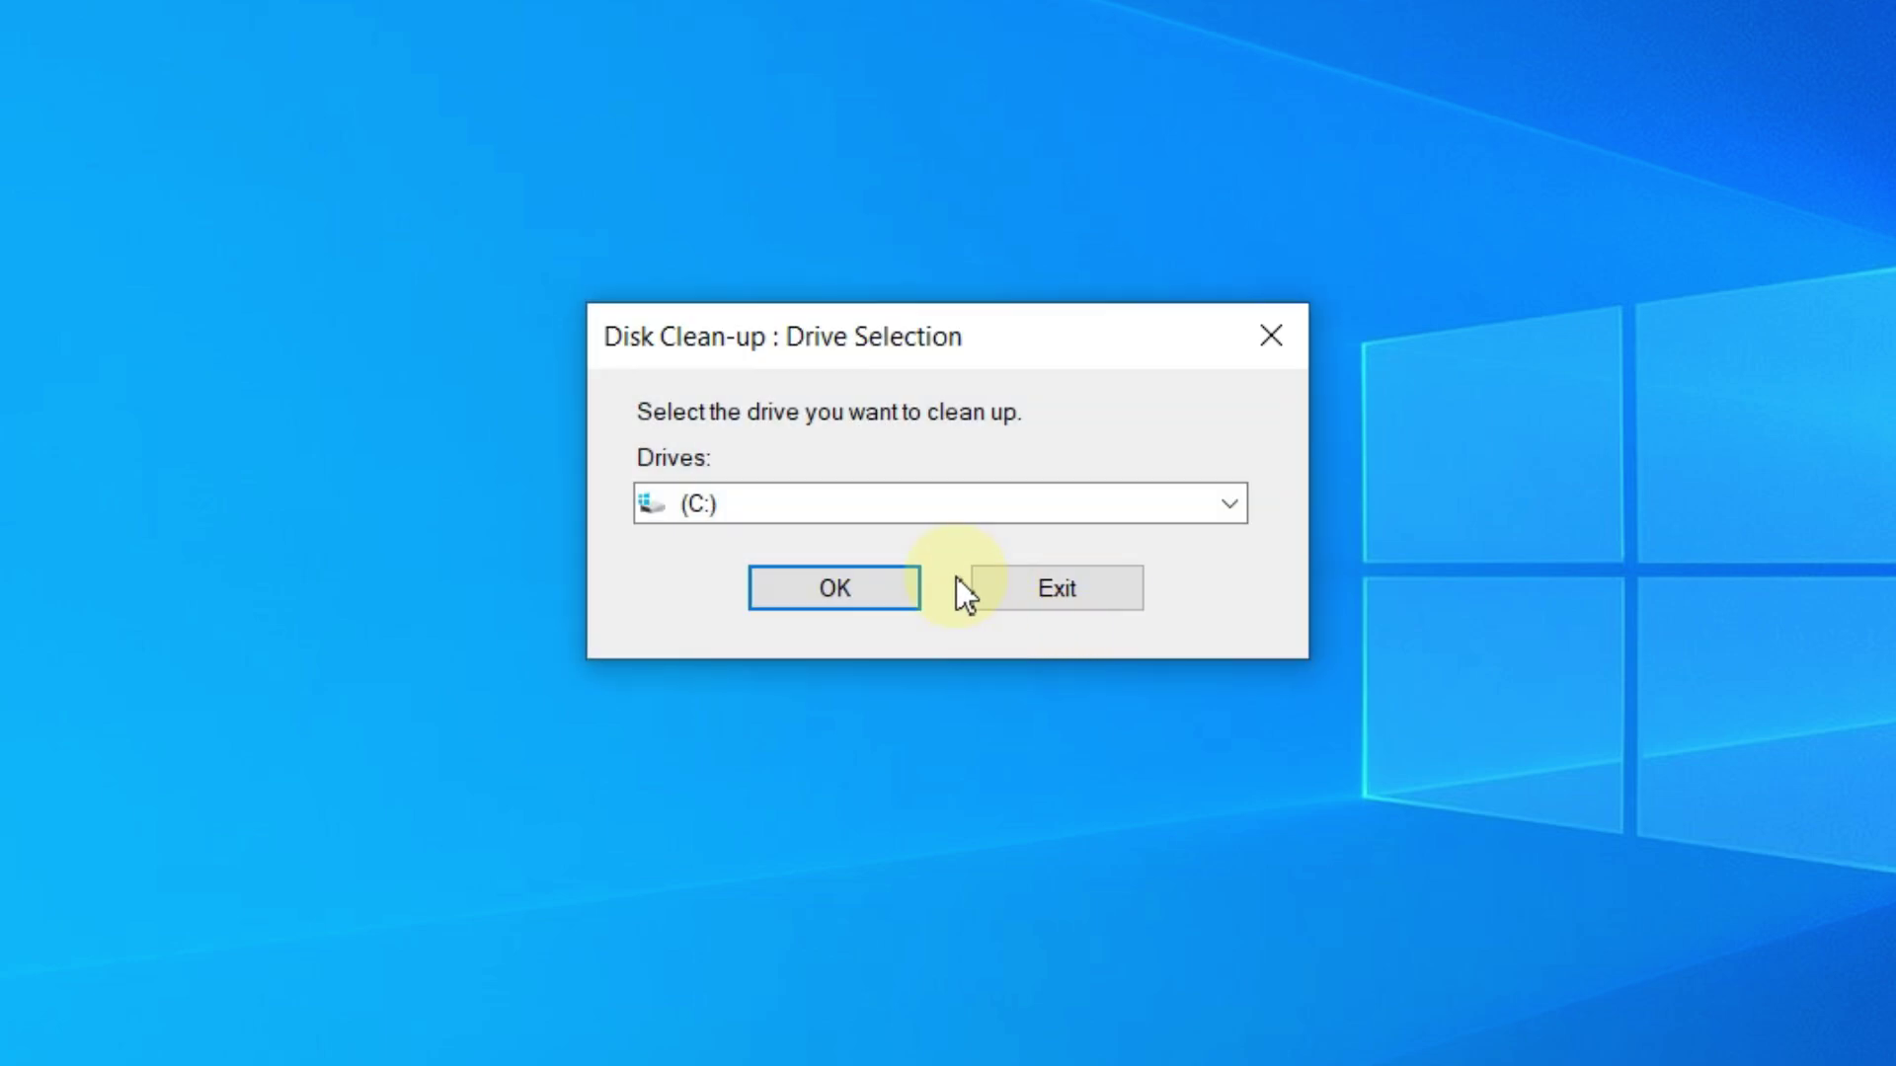
Step: Choose drive (C:) as the drive to clean up and start scanning it
click(927, 518)
click(928, 517)
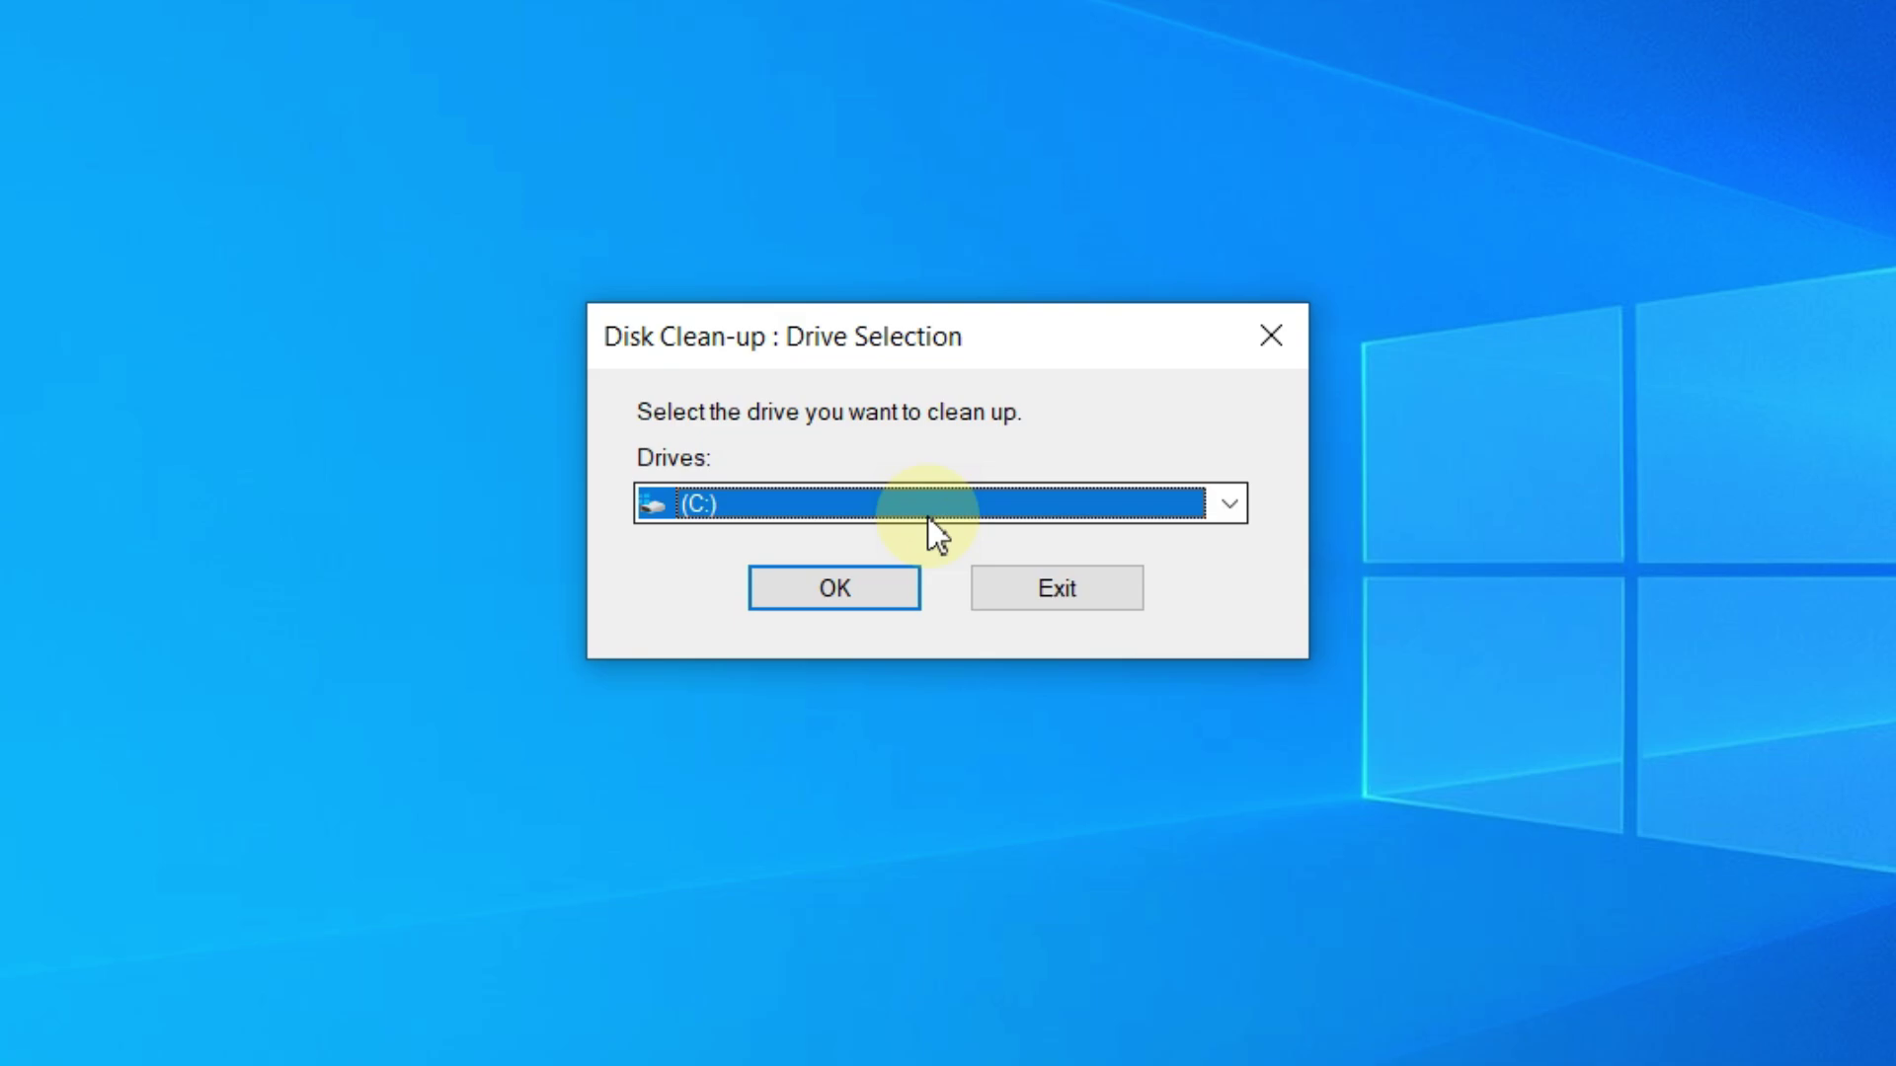
click(927, 517)
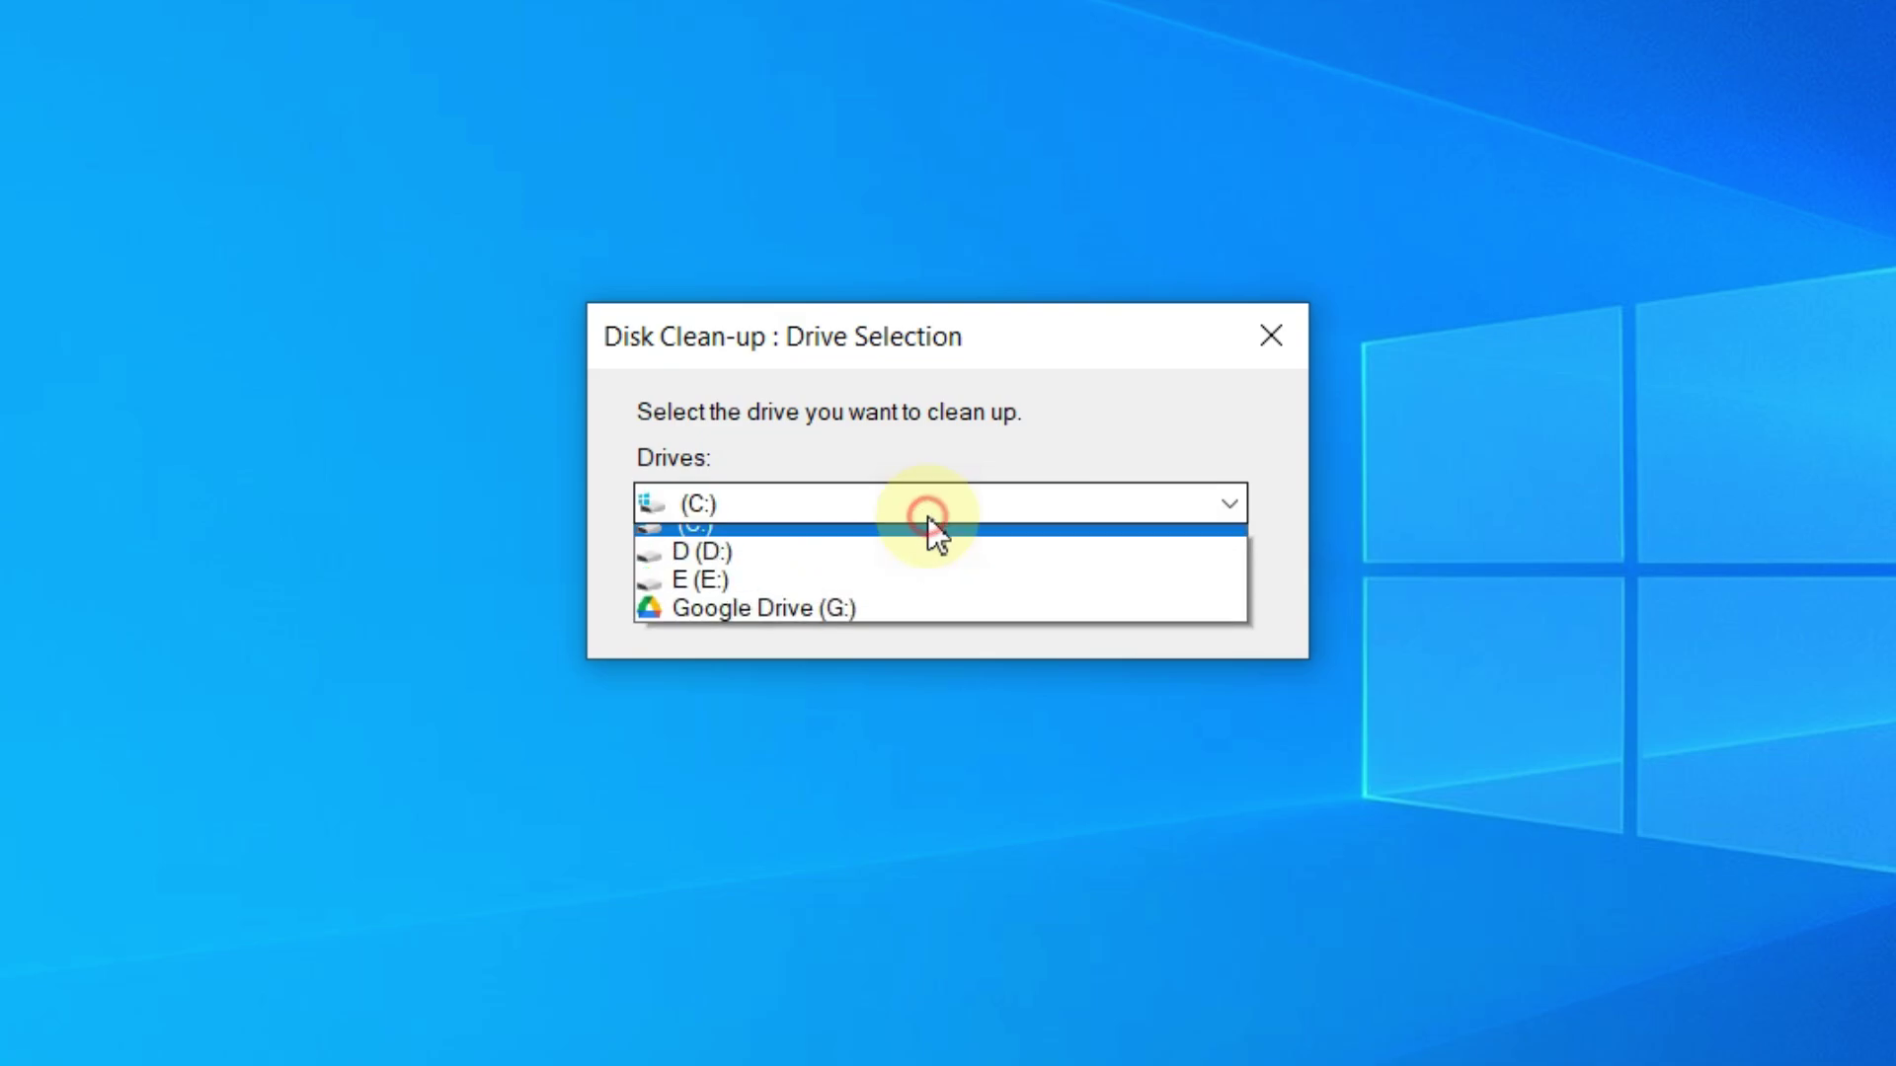
click(877, 541)
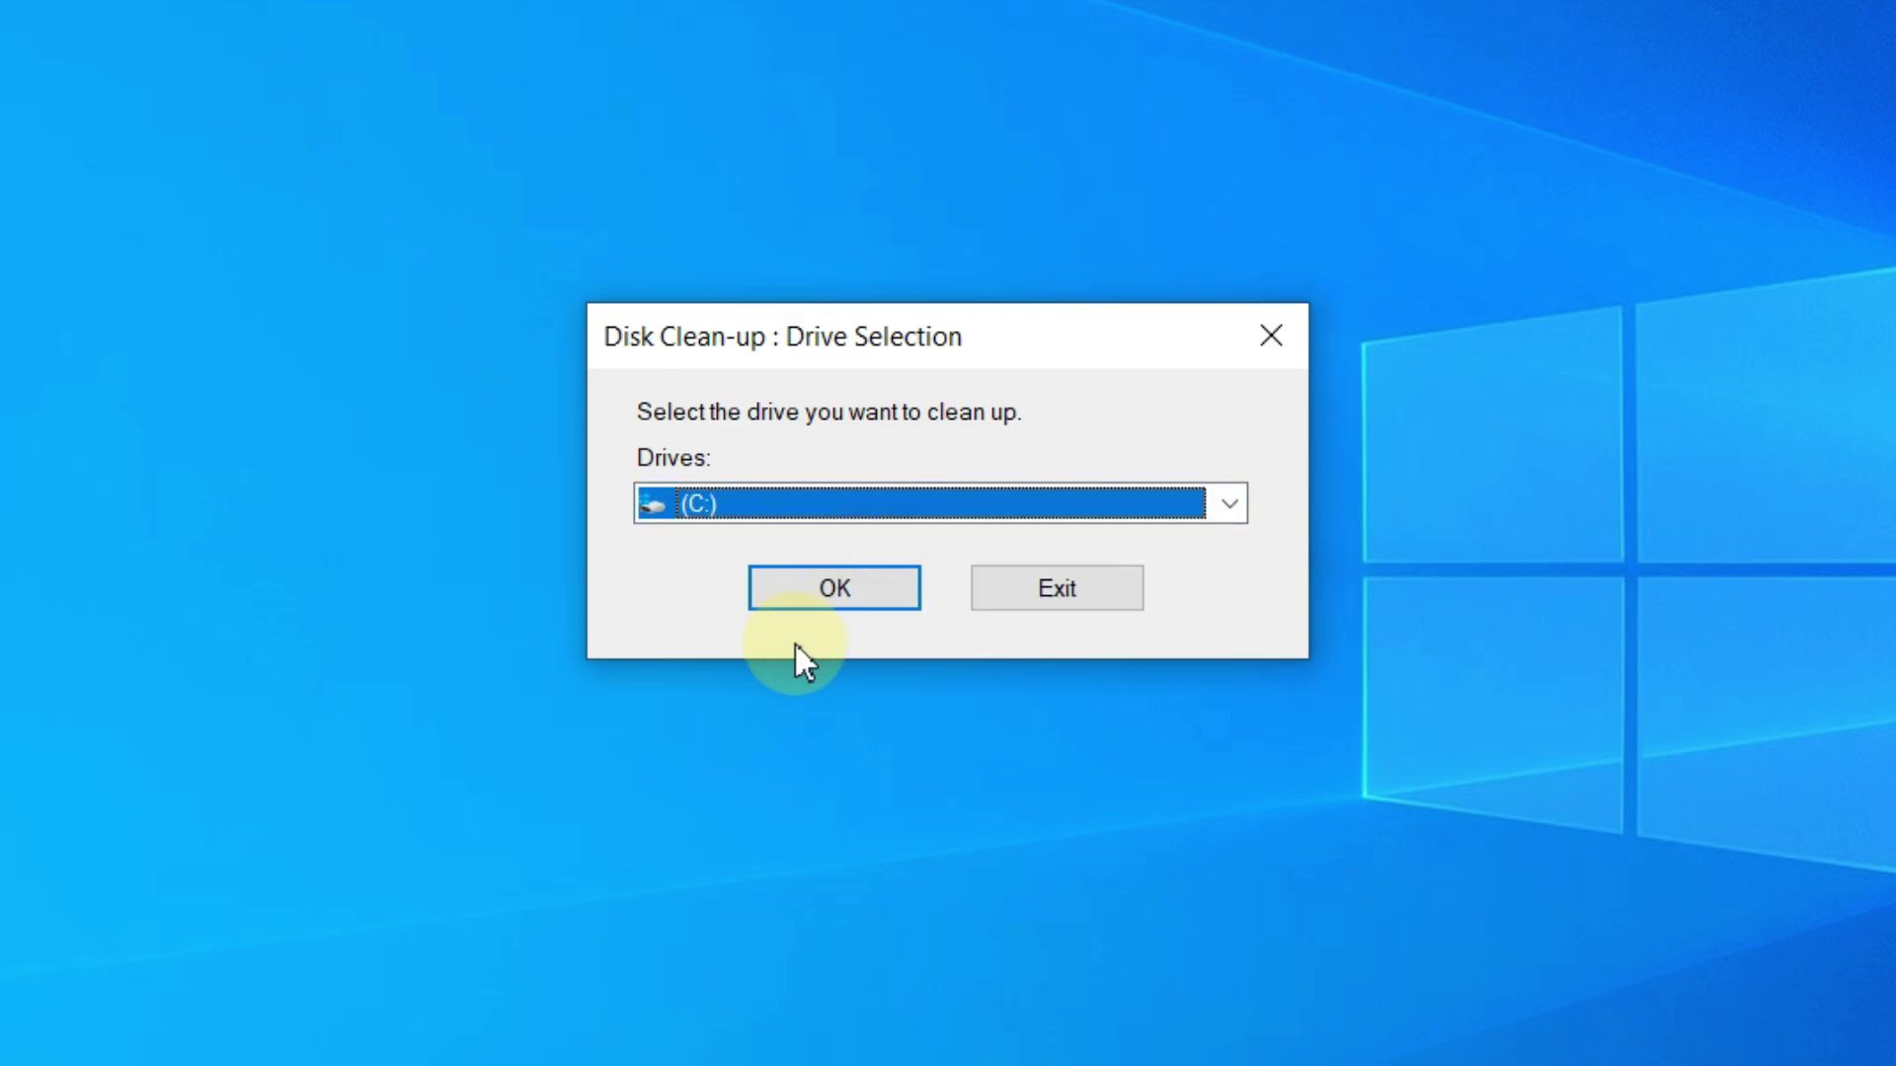
click(820, 602)
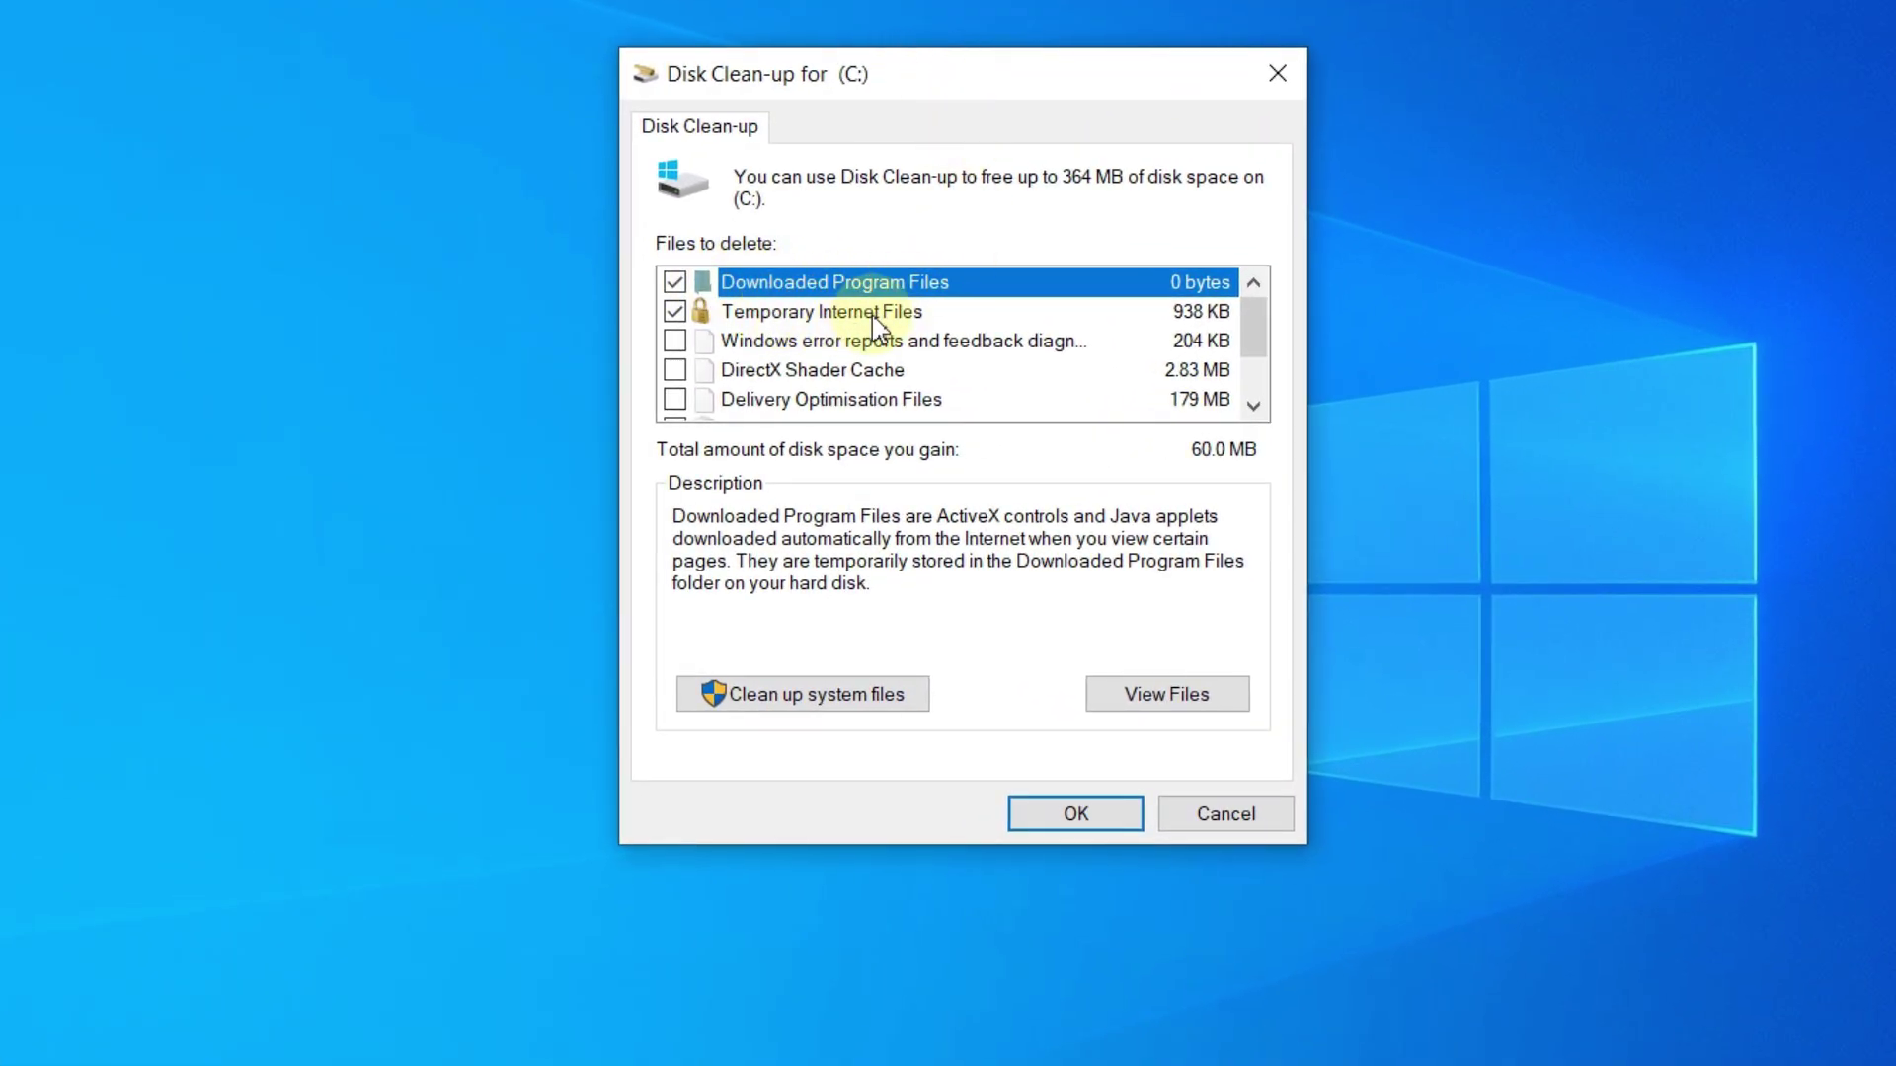
Step: Add Windows error reports, DirectX Shader Cache, Delivery Optimisation Files, Recycle Bin and Temporary files to the clean-up selection and permanently delete all selected files
click(675, 341)
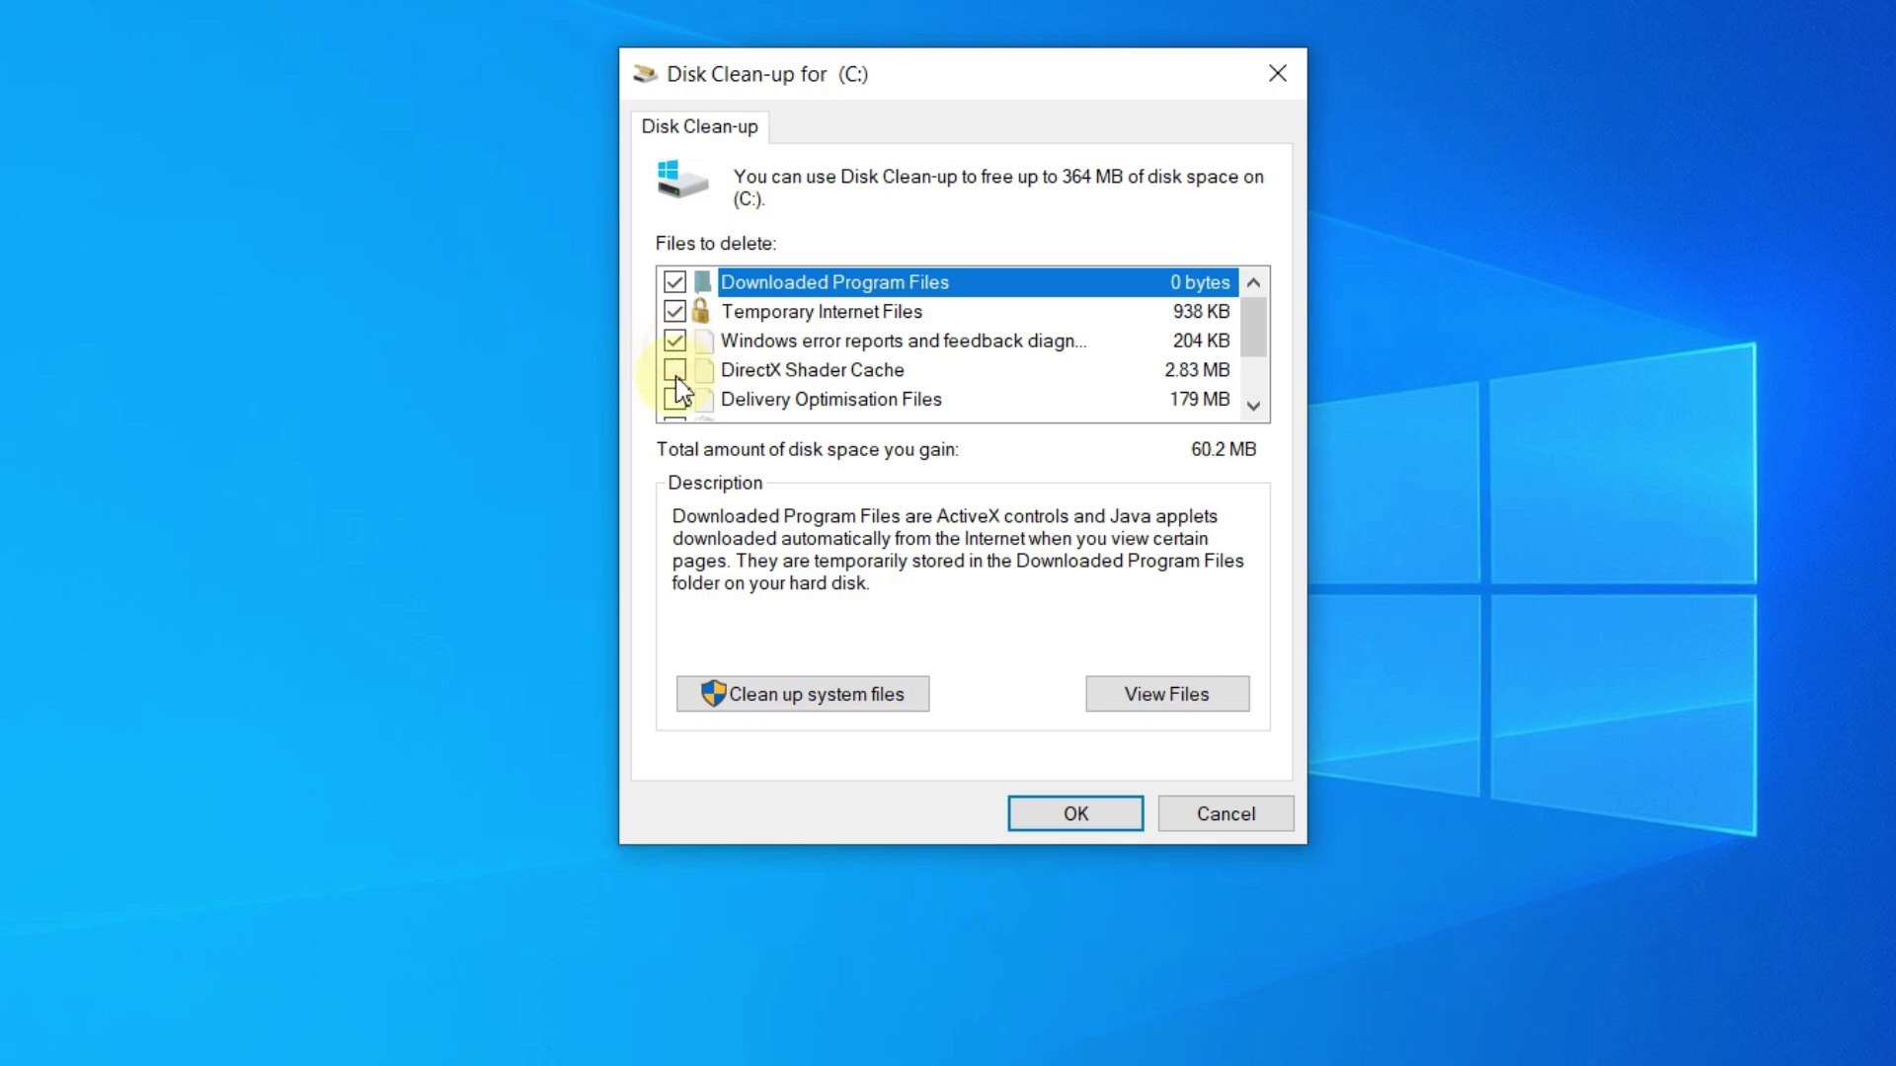
click(674, 370)
click(674, 399)
scroll(775, 375, down, 1)
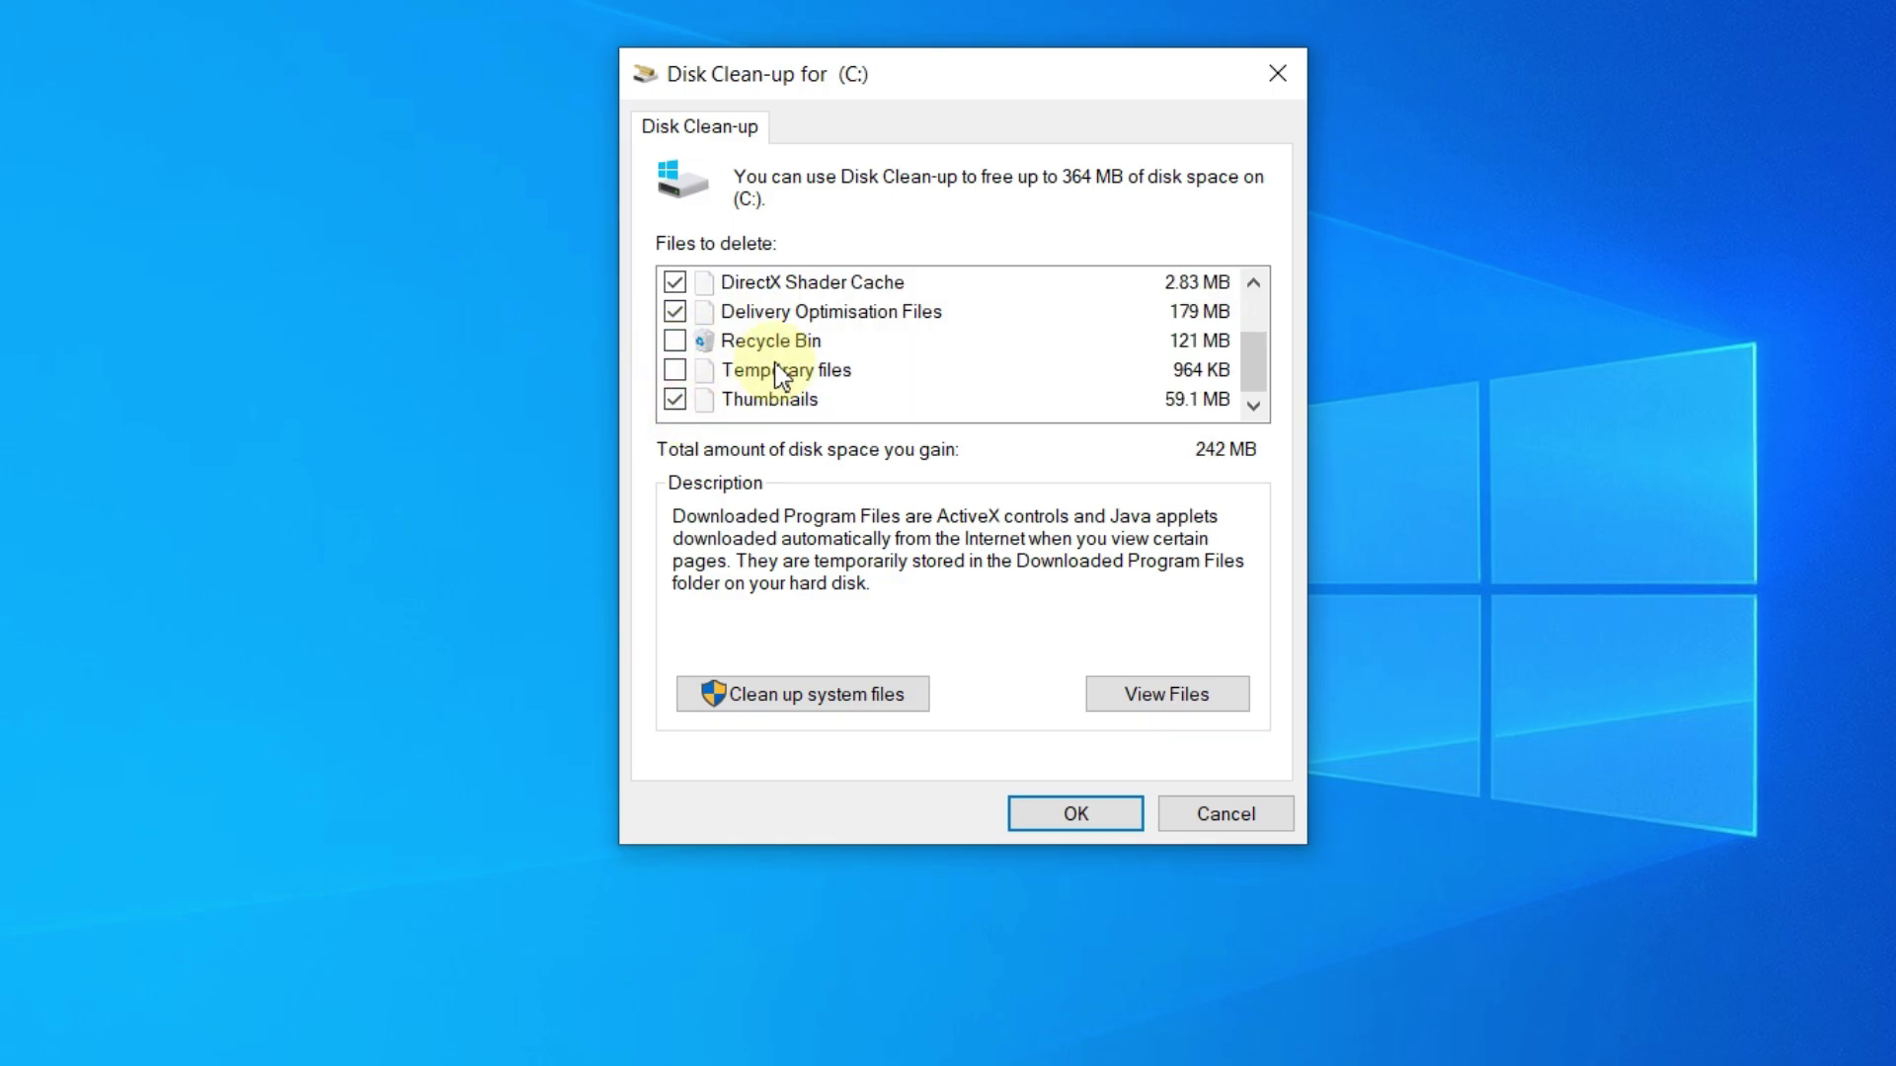
click(674, 341)
click(674, 369)
scroll(987, 375, up, 1)
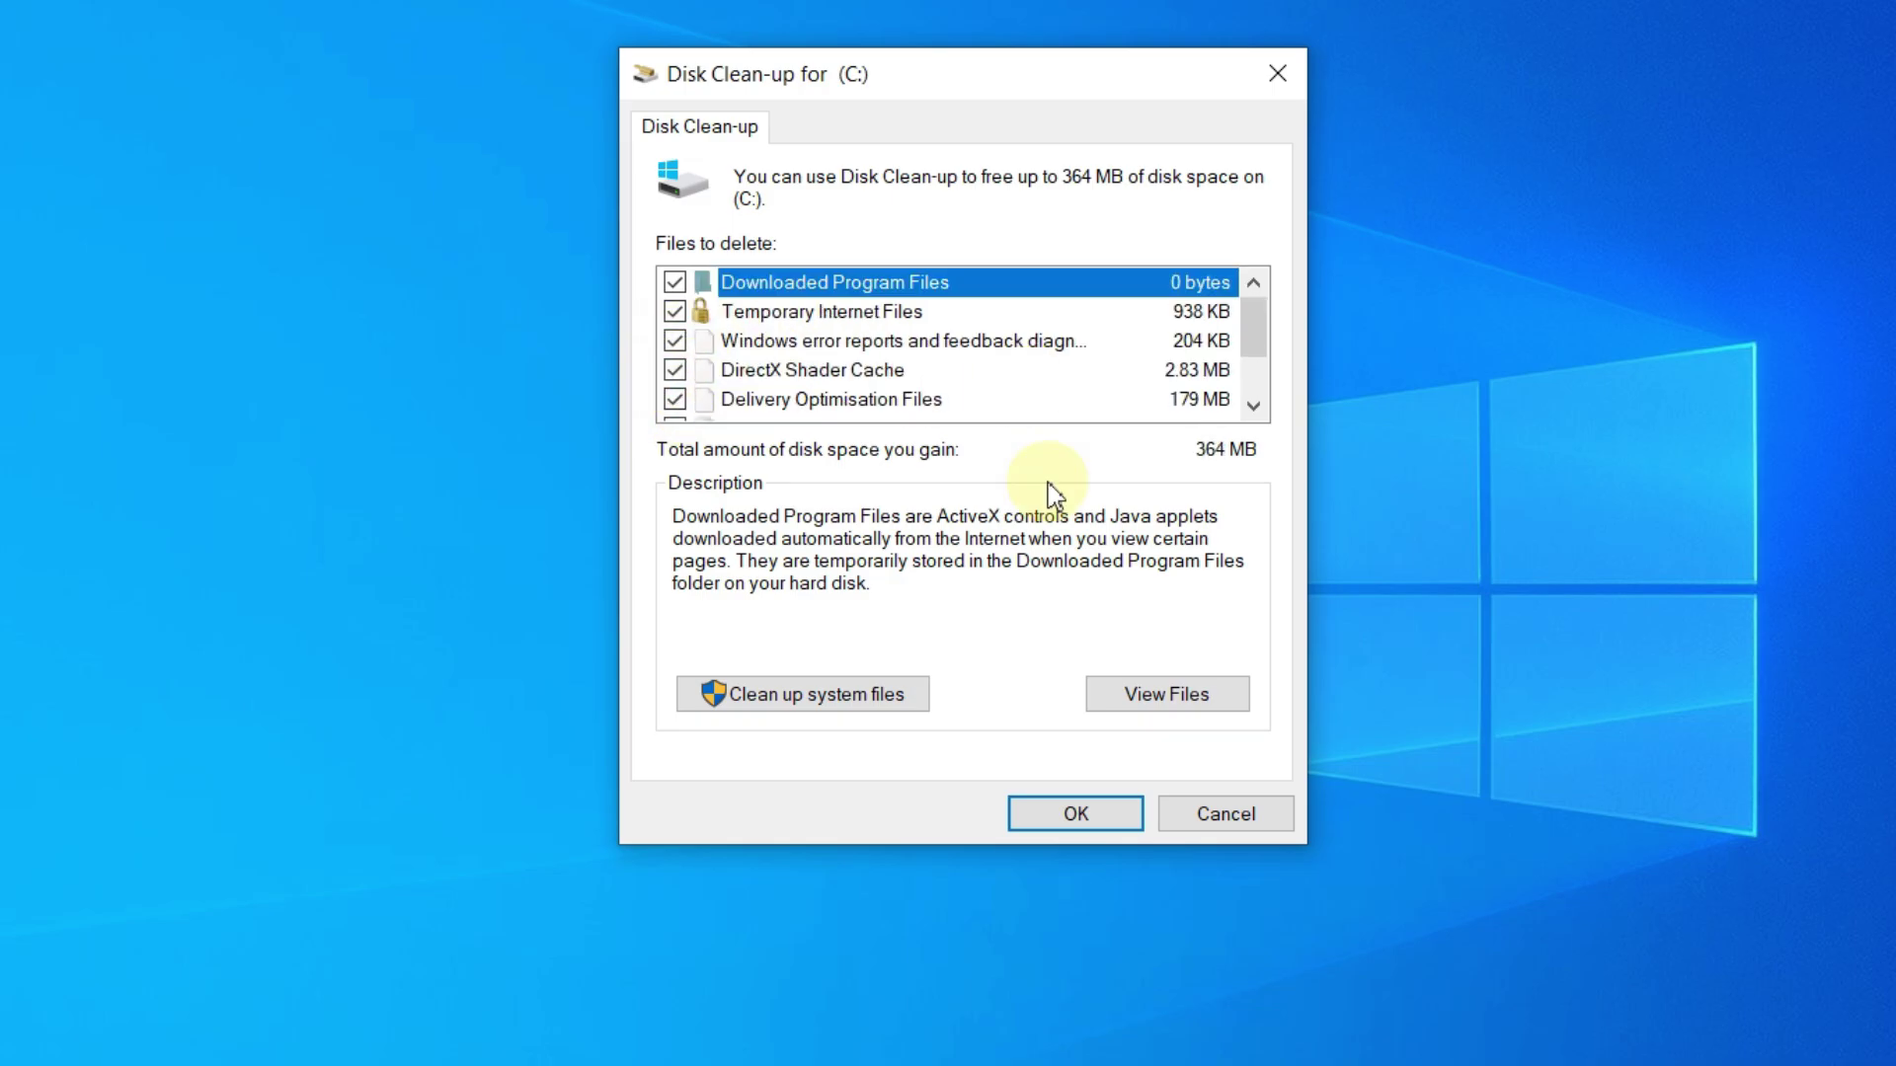
click(1081, 810)
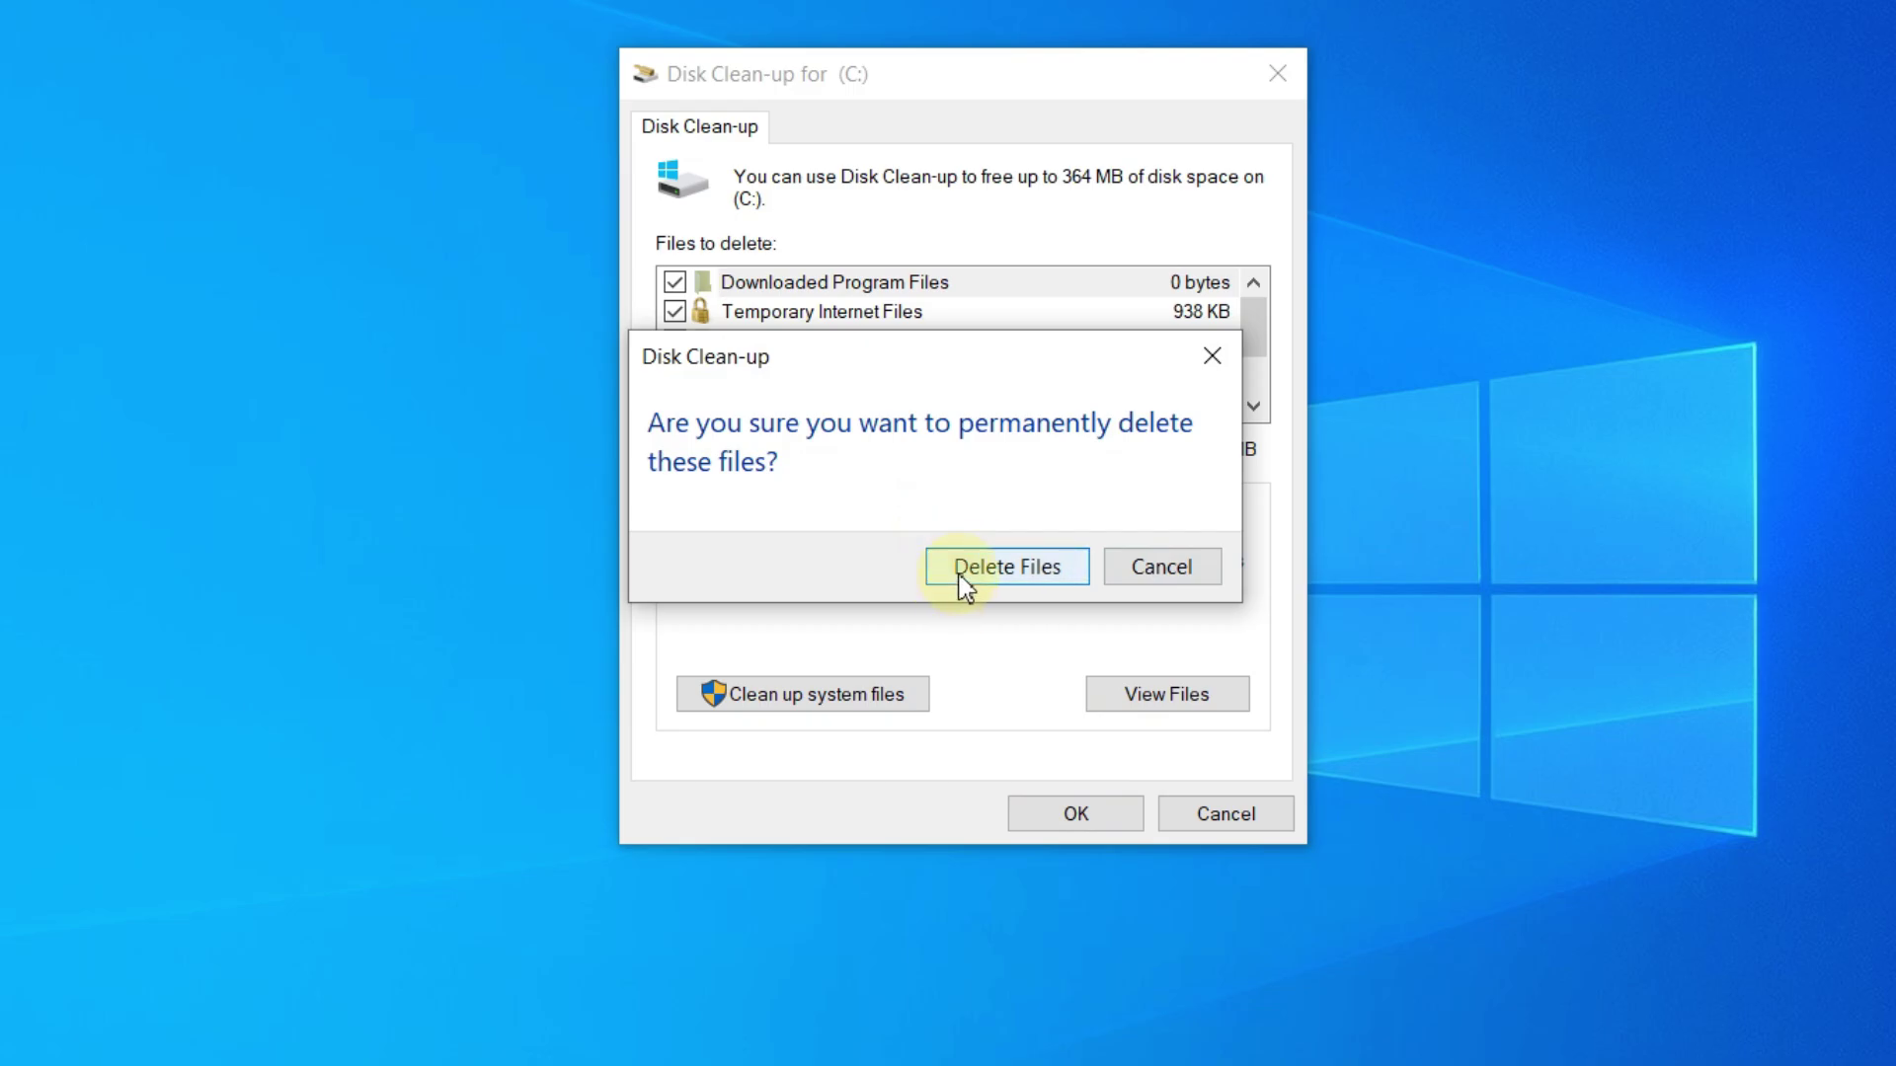
click(956, 575)
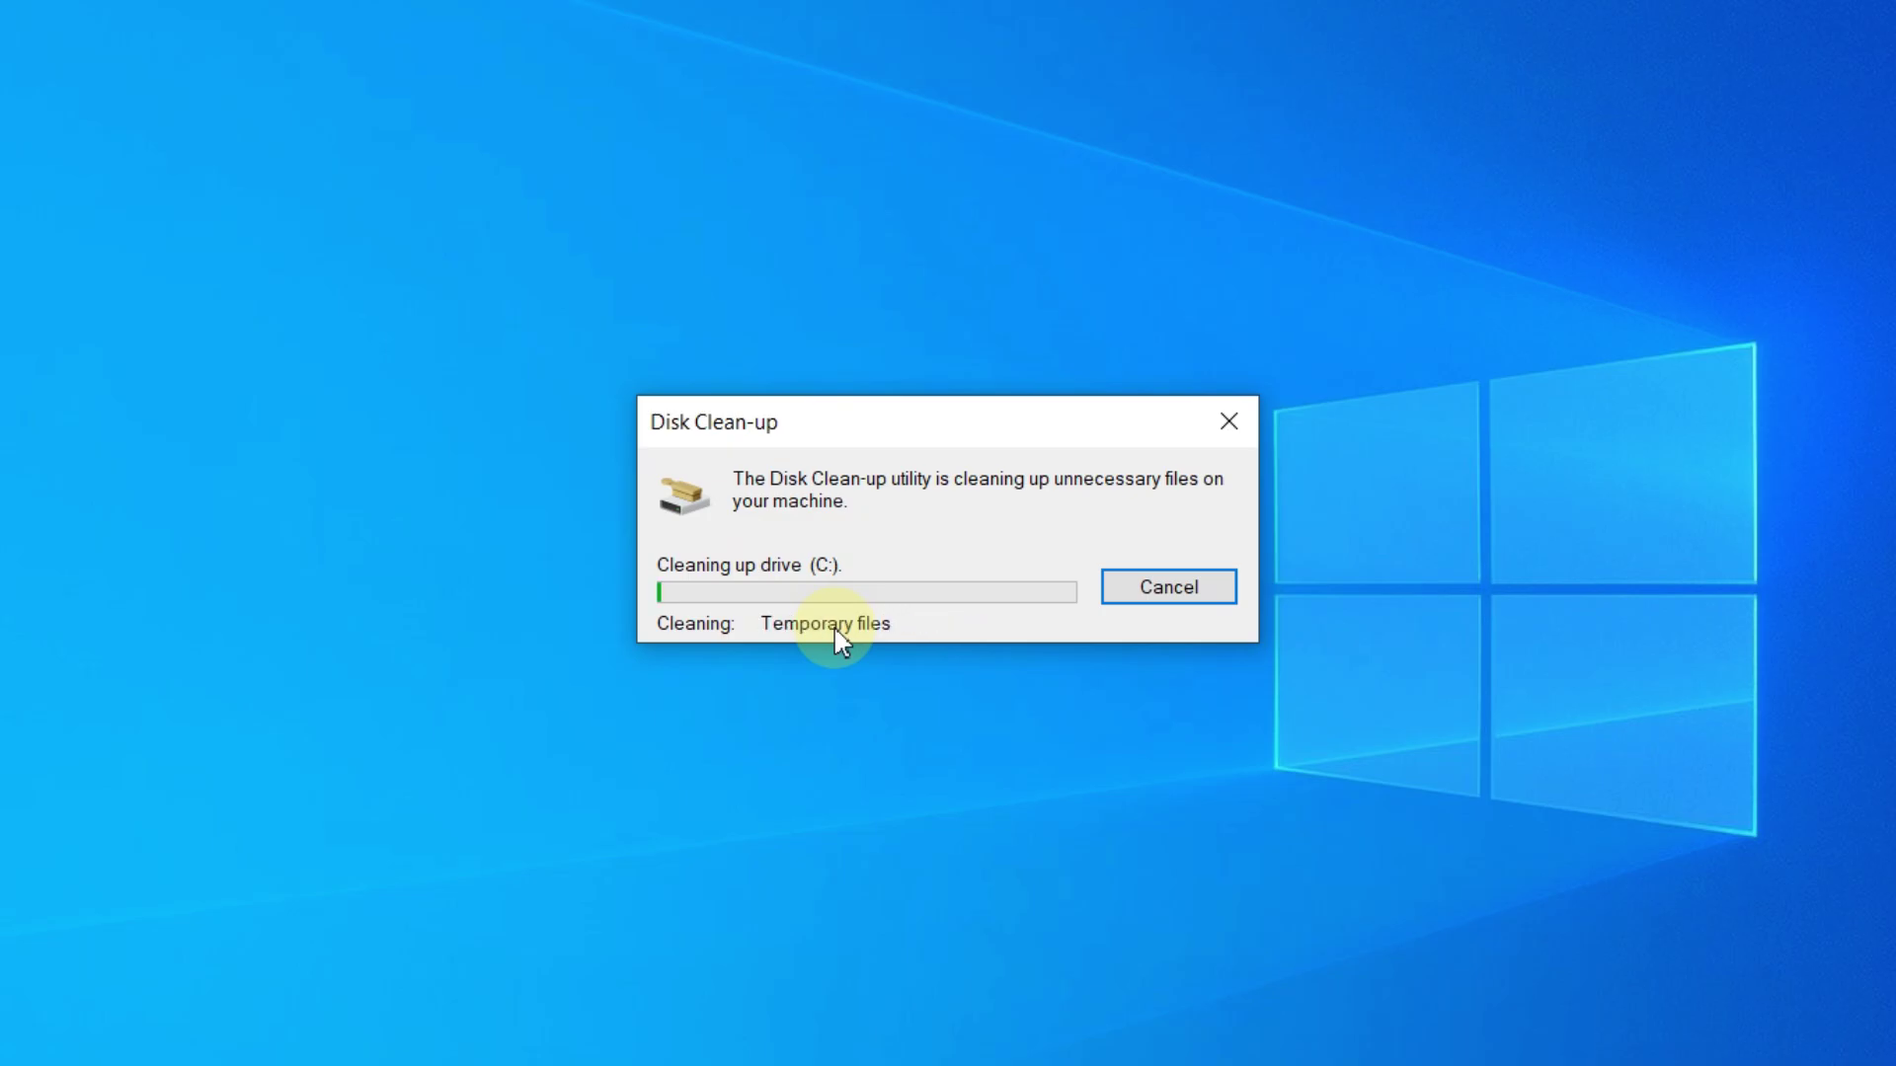
Step: Return to the empty desktop area and refresh the desktop twice
click(877, 652)
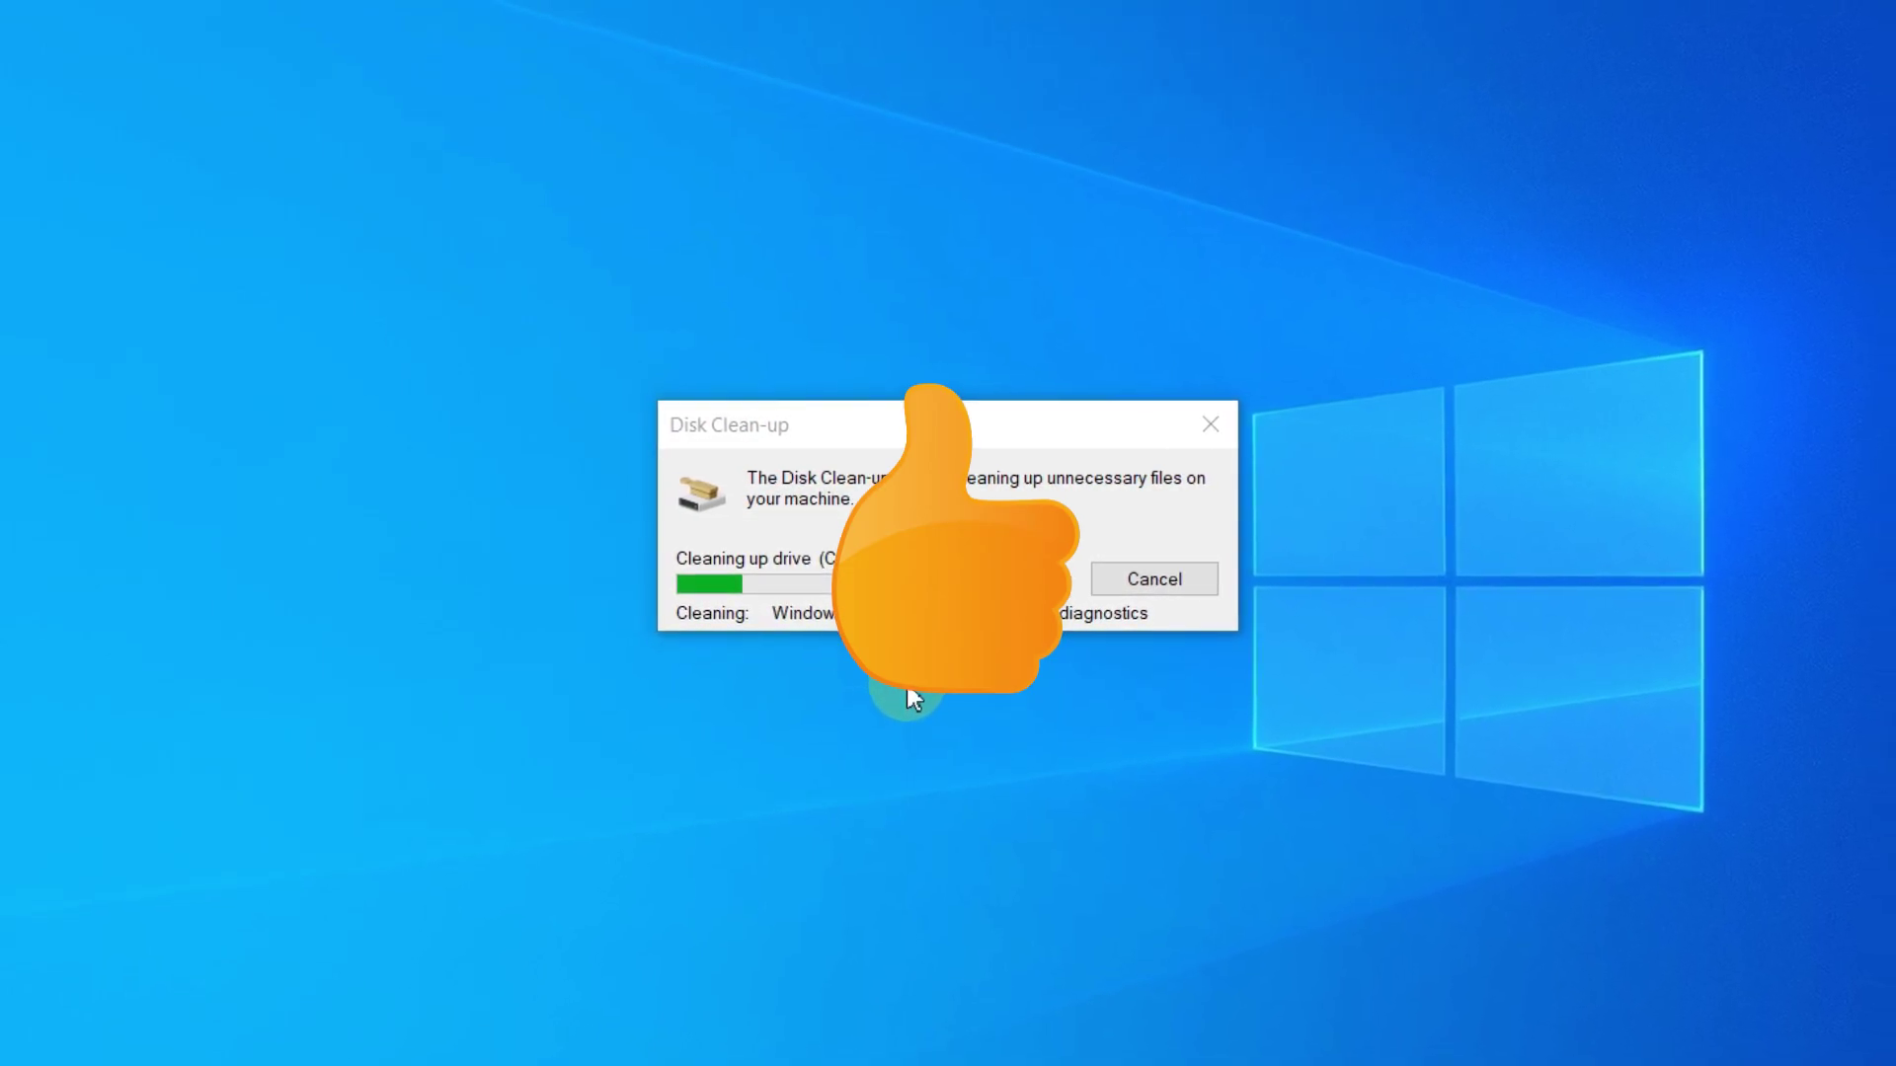
right_click(887, 608)
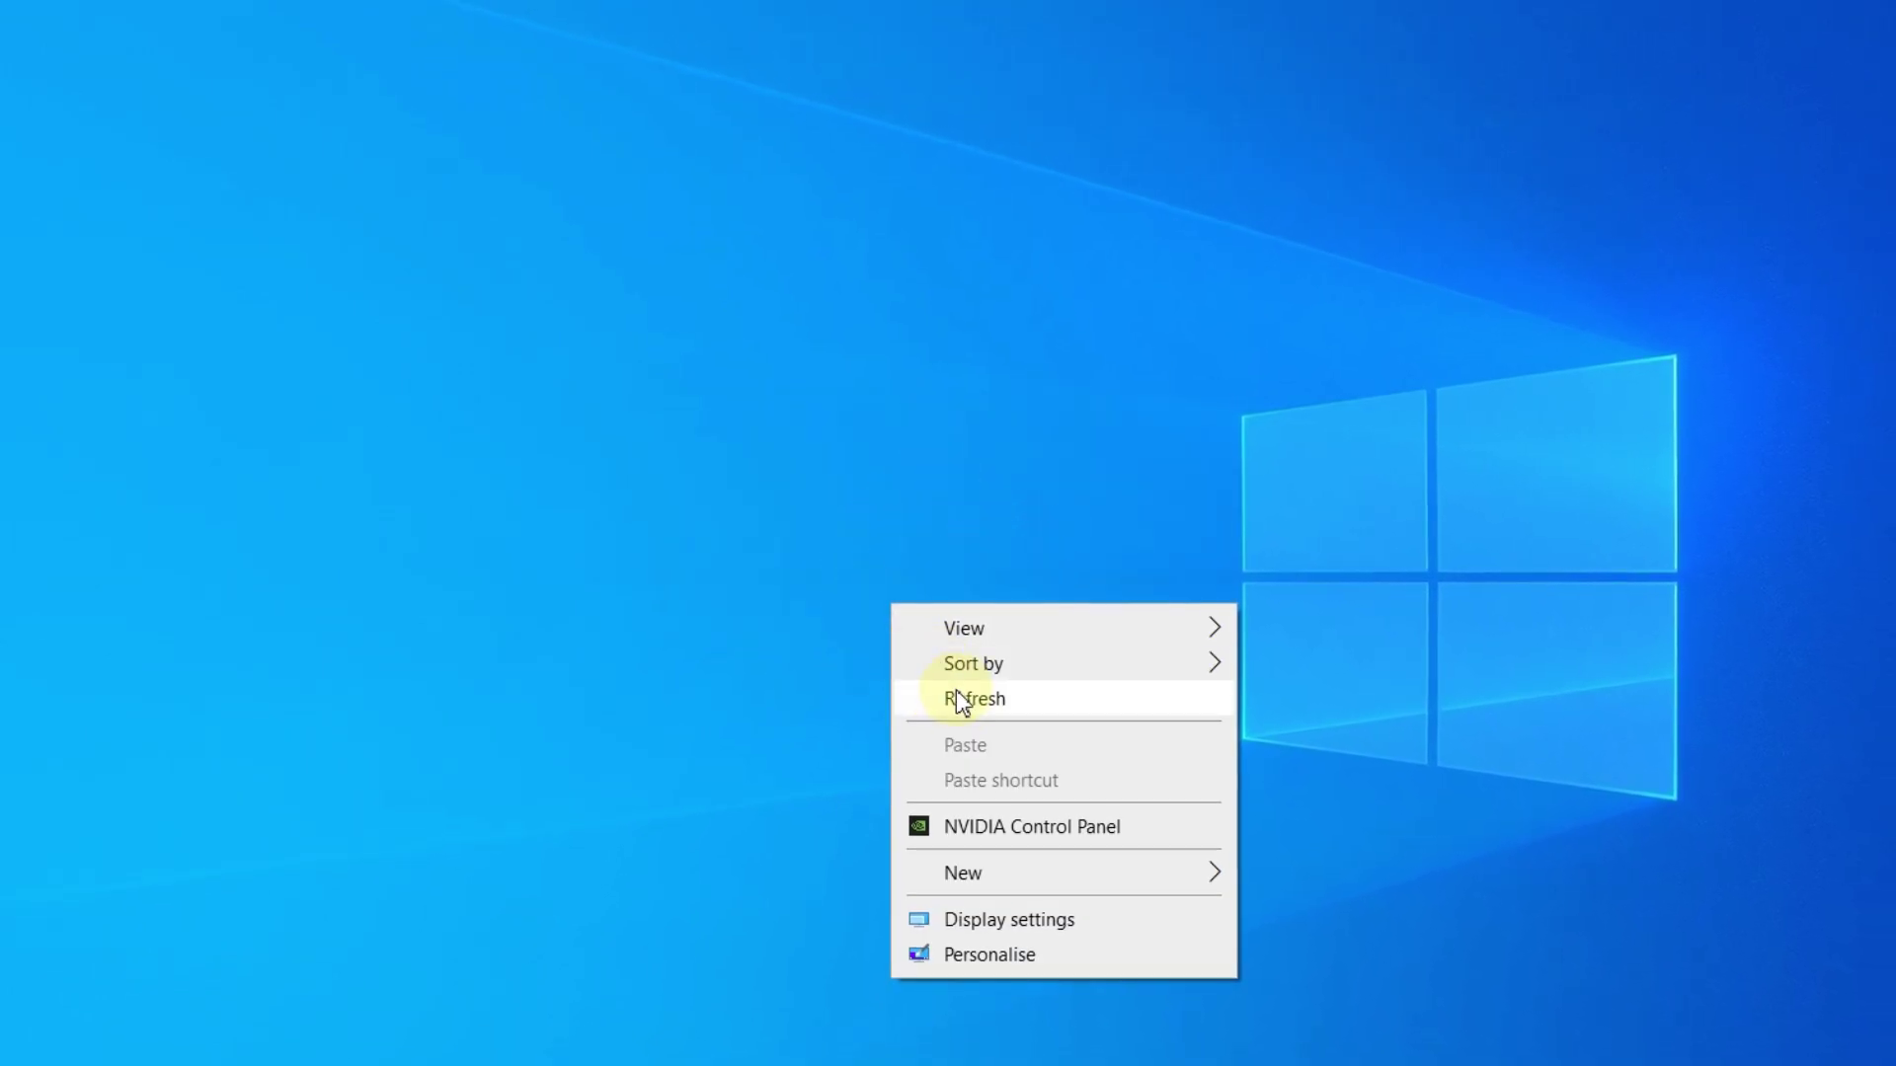
click(952, 700)
right_click(891, 566)
click(951, 655)
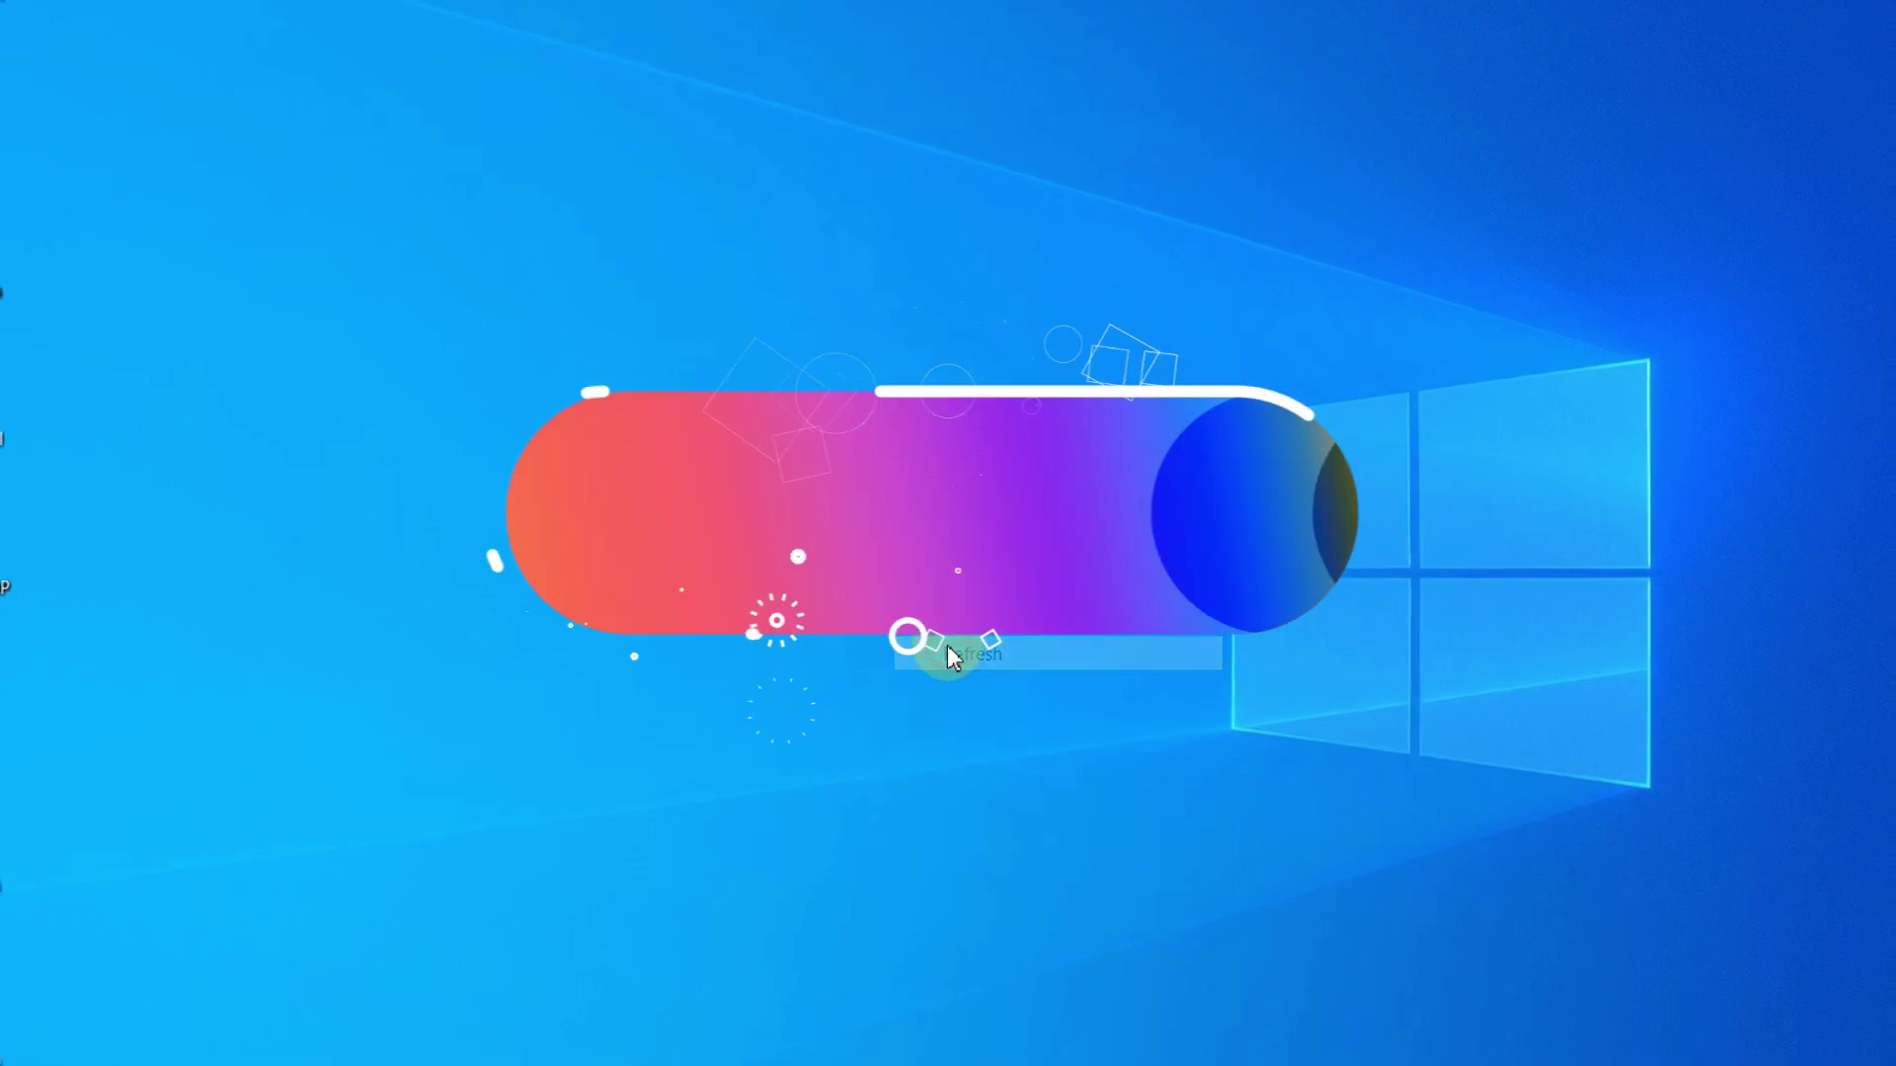